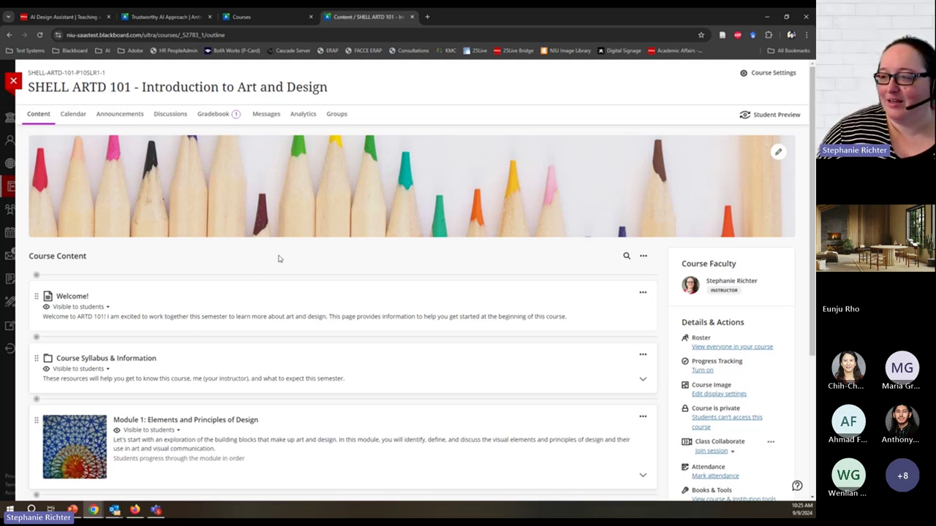
Open the learning module "Module 2: What Is Art?" in the course content for editing.
scroll(278, 259, "down", 3)
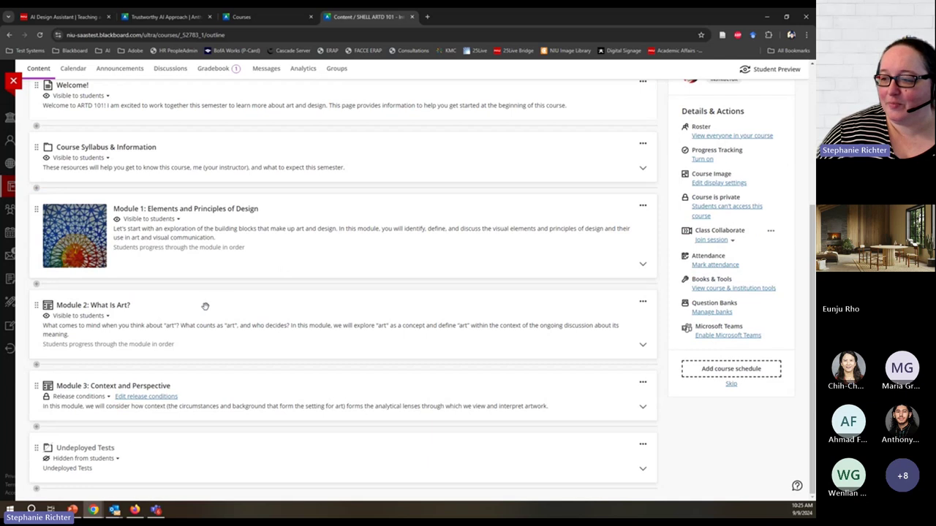
left_click(205, 306)
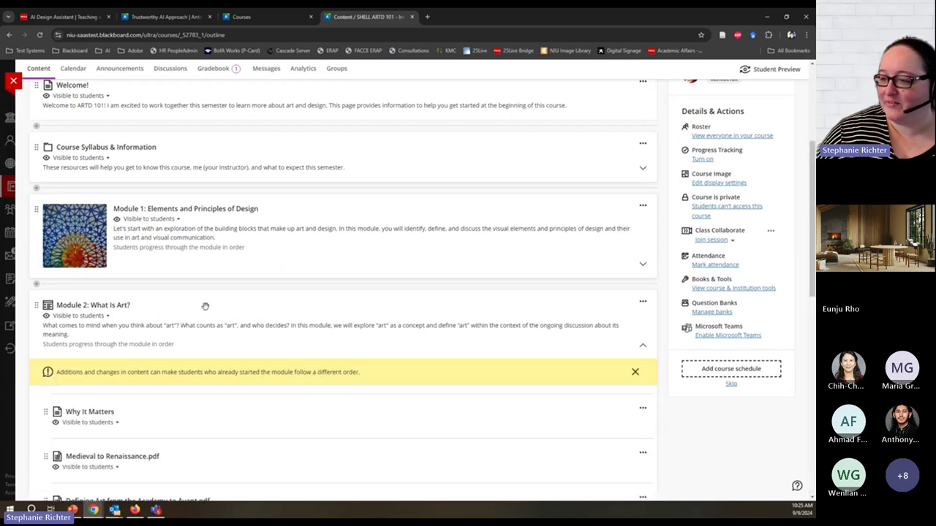
left_click(205, 306)
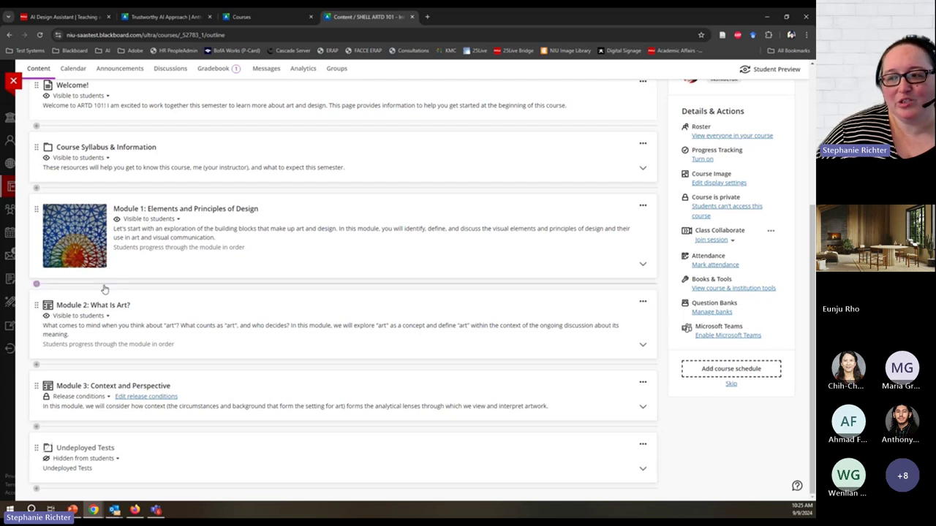
left_click(642, 304)
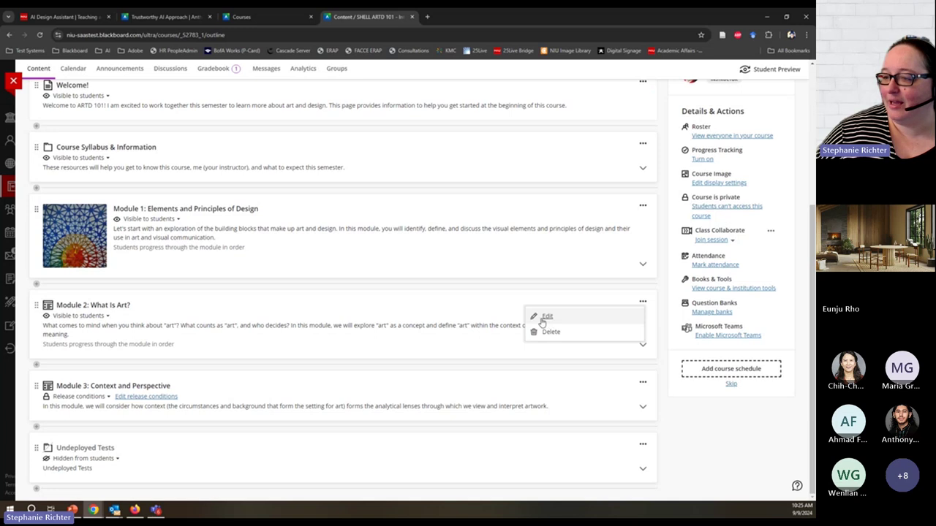
left_click(545, 317)
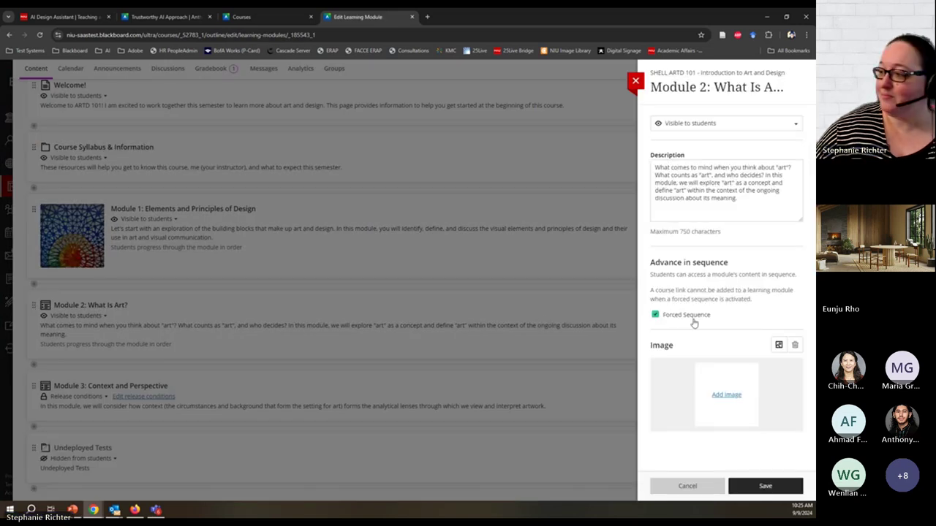
Start adding an image to Module 2 and look through the Unsplash stock images suggested for "art and meaning".
left_click_drag(636, 351, 688, 352)
left_click(726, 417)
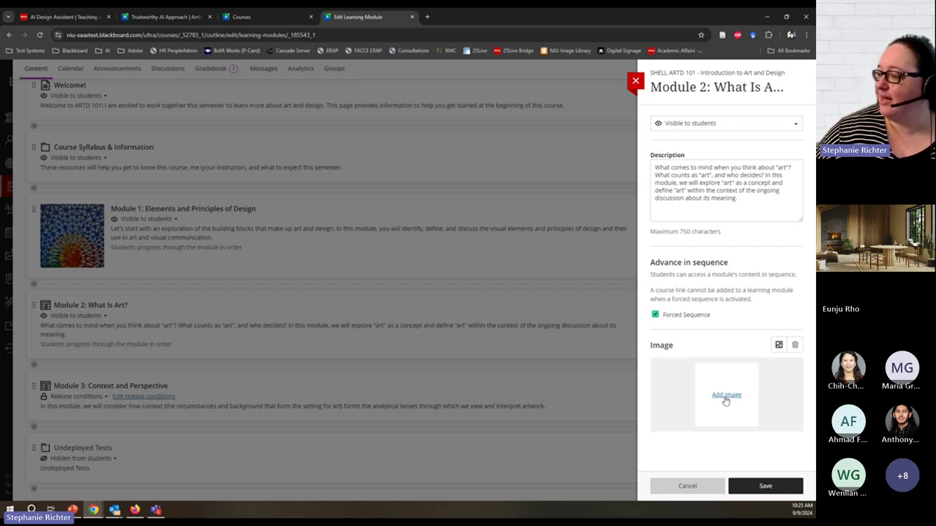
left_click(726, 398)
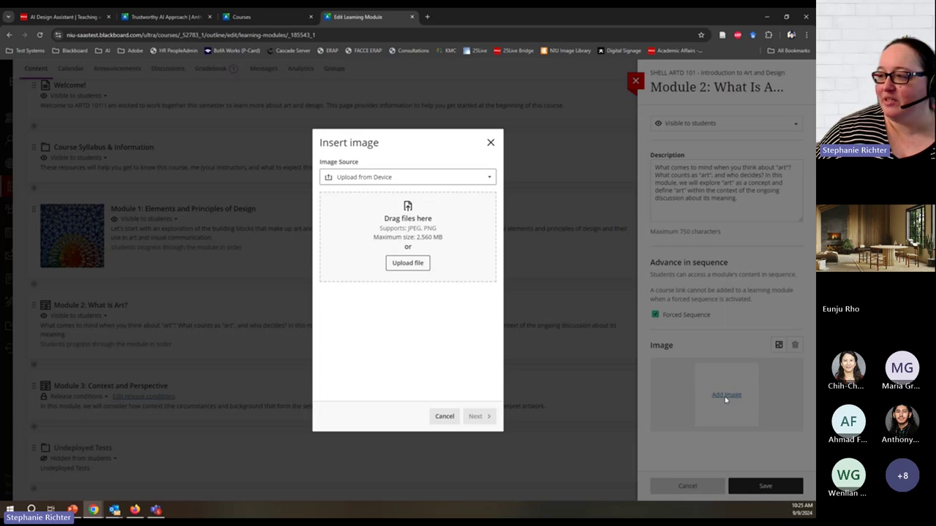
left_click(443, 177)
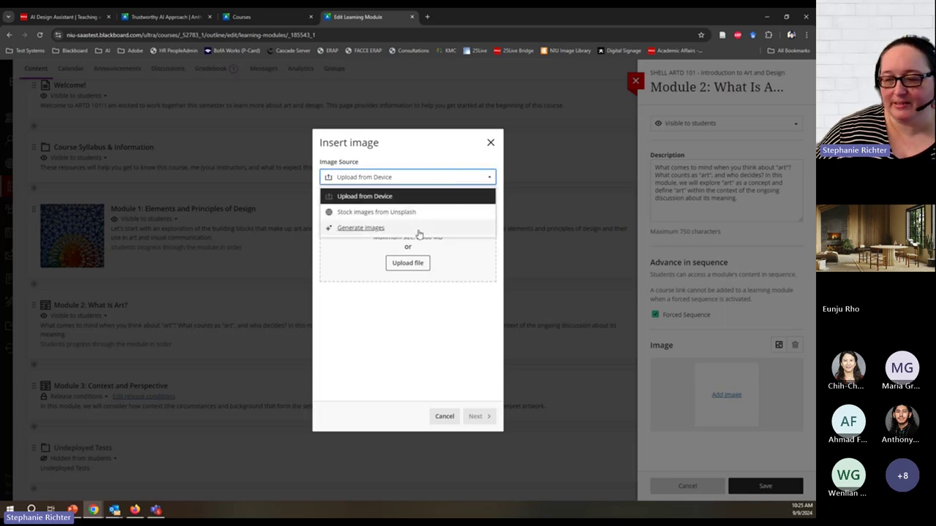
left_click(348, 213)
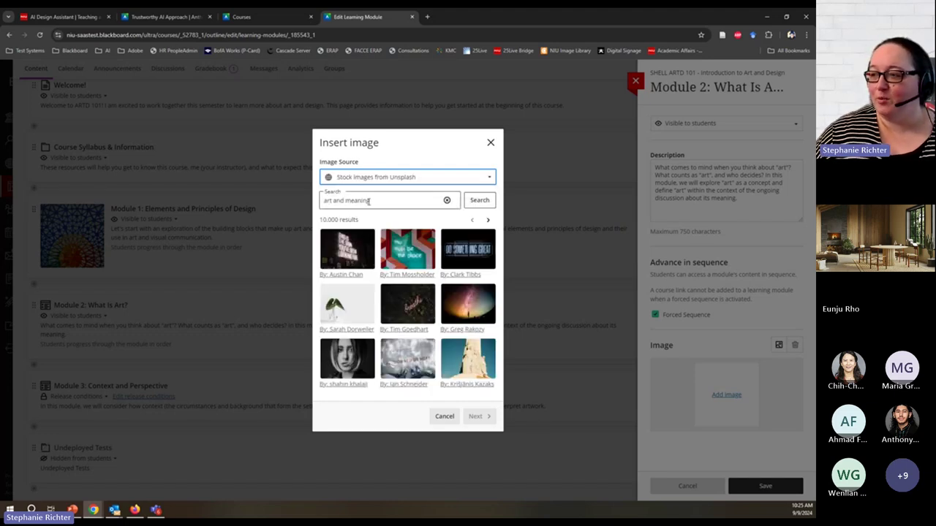
left_click_drag(371, 201, 323, 203)
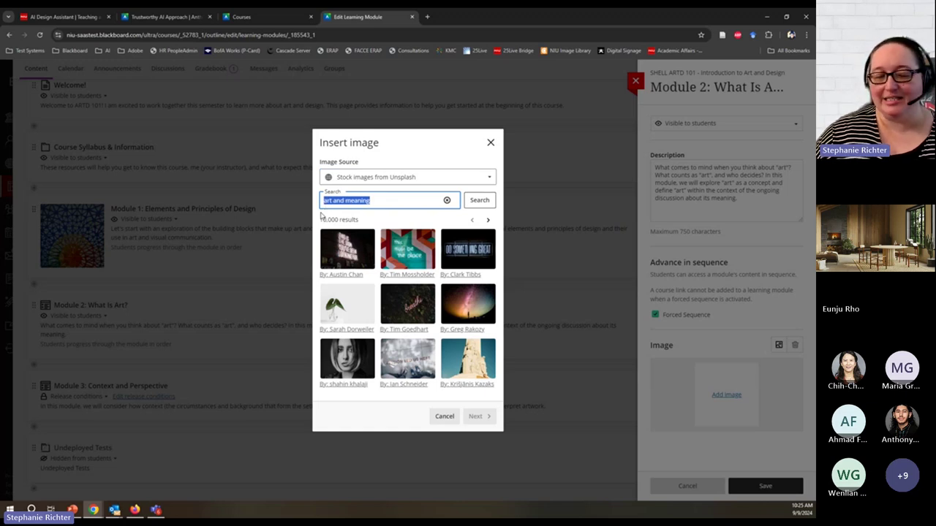
Switch the image source to Generate images and generate suggestions without entering a description.
left_click(361, 179)
left_click(353, 228)
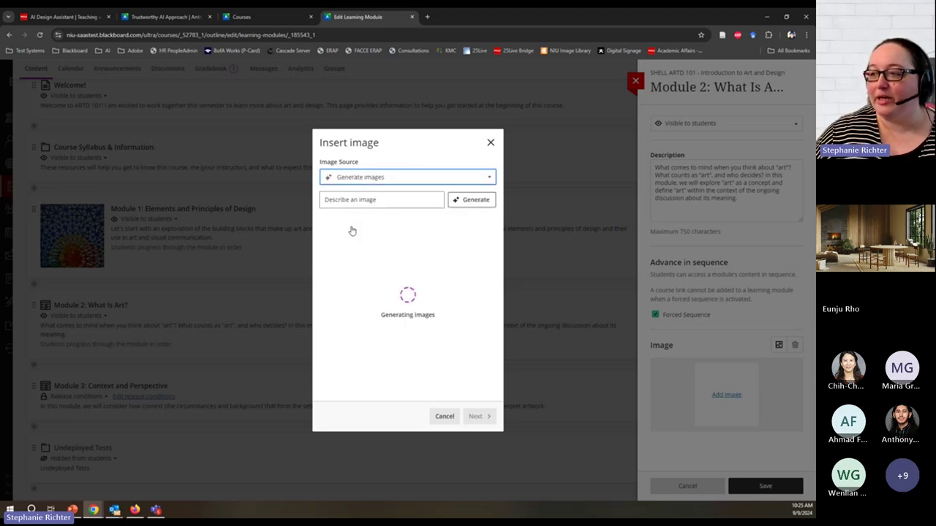
left_click(345, 202)
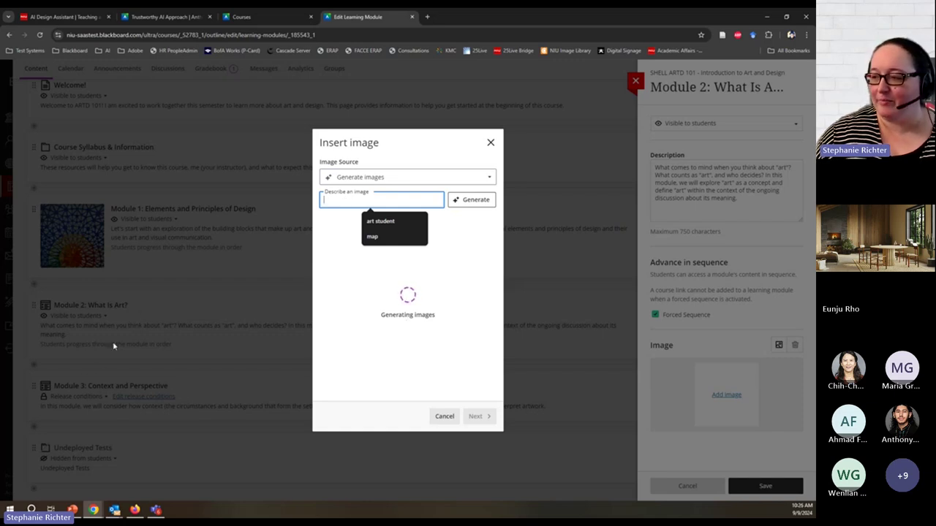
left_click(399, 169)
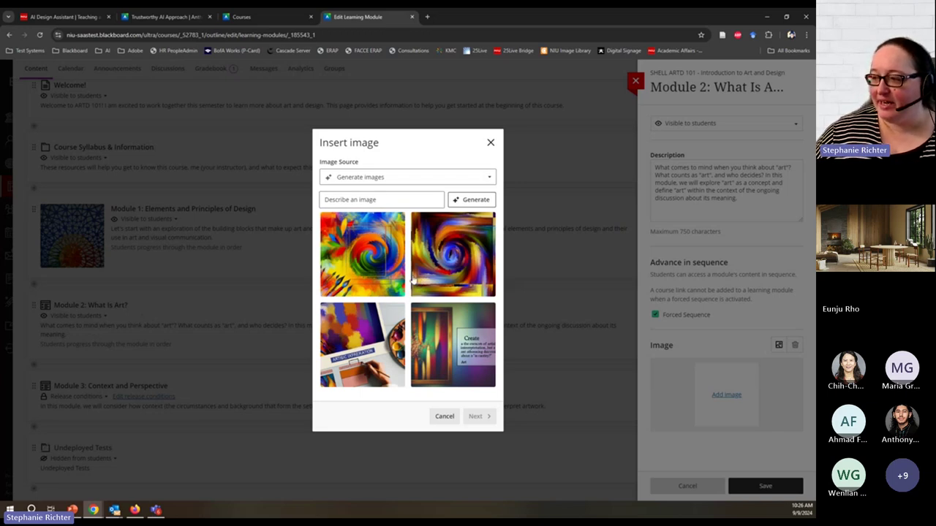
Generate images for "painting hanging in a museum", select the one with visitors before gold-framed paintings, and cancel the insertion.
left_click(334, 199)
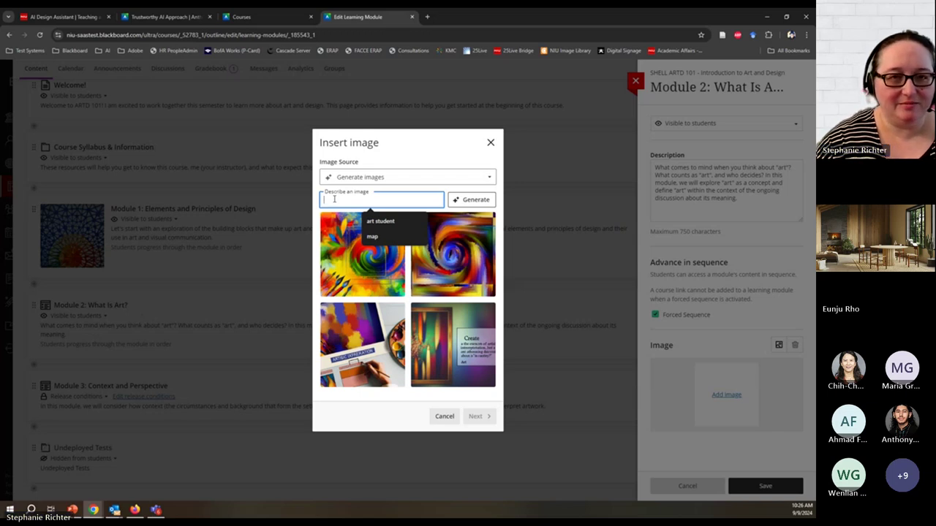
type("paint")
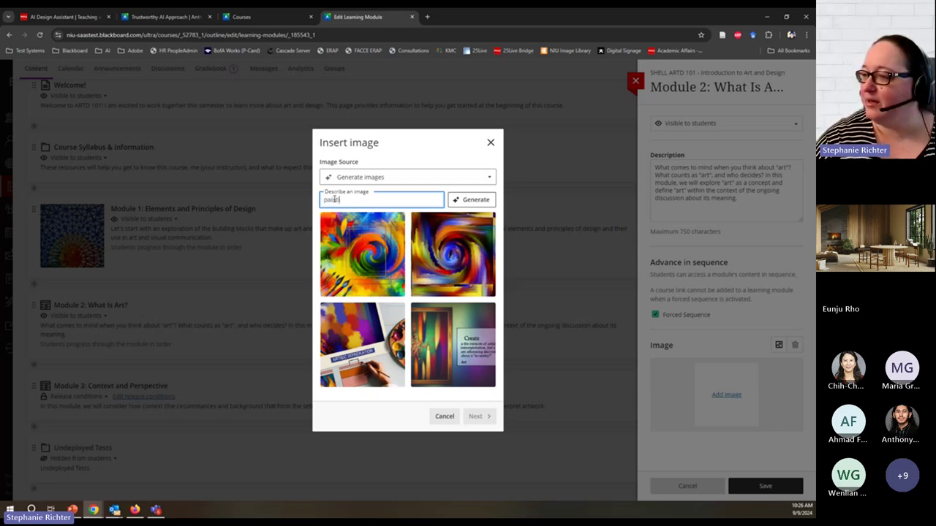
type("ing hanging in a museum")
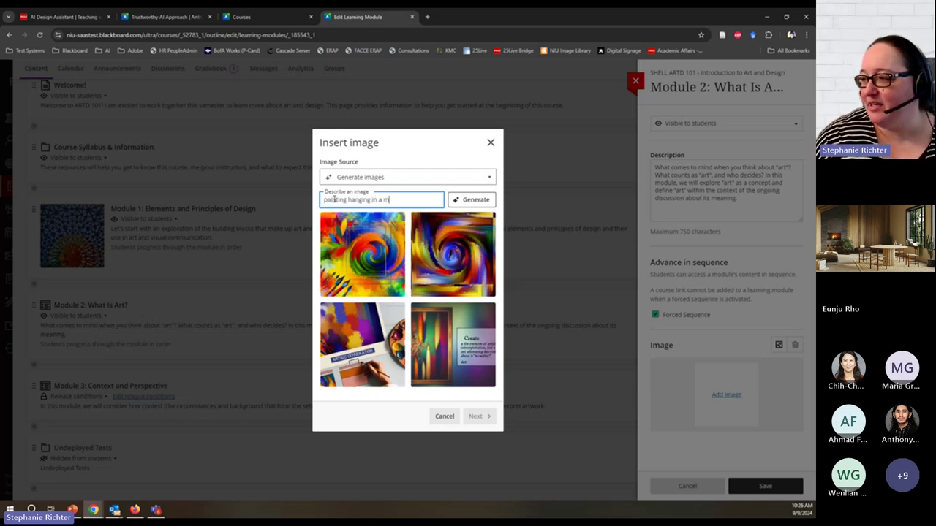
left_click(457, 200)
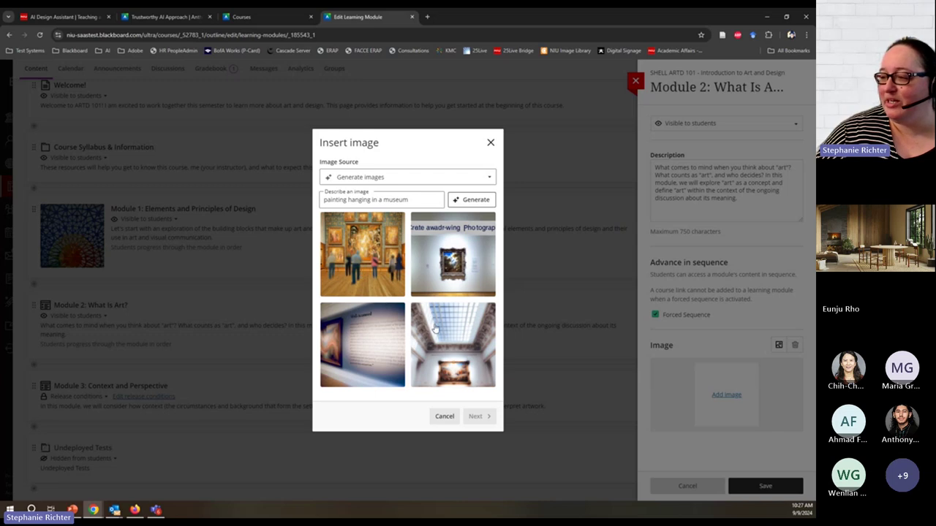
left_click(385, 285)
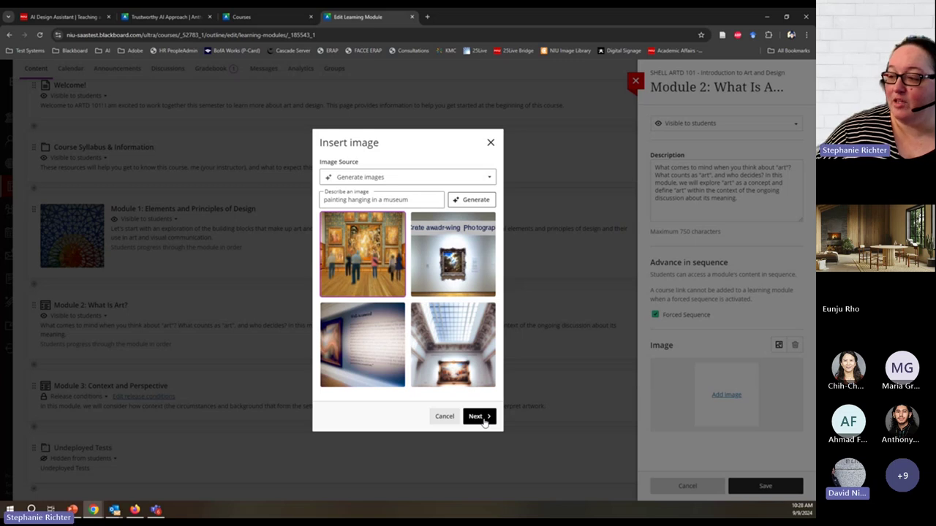
left_click(443, 417)
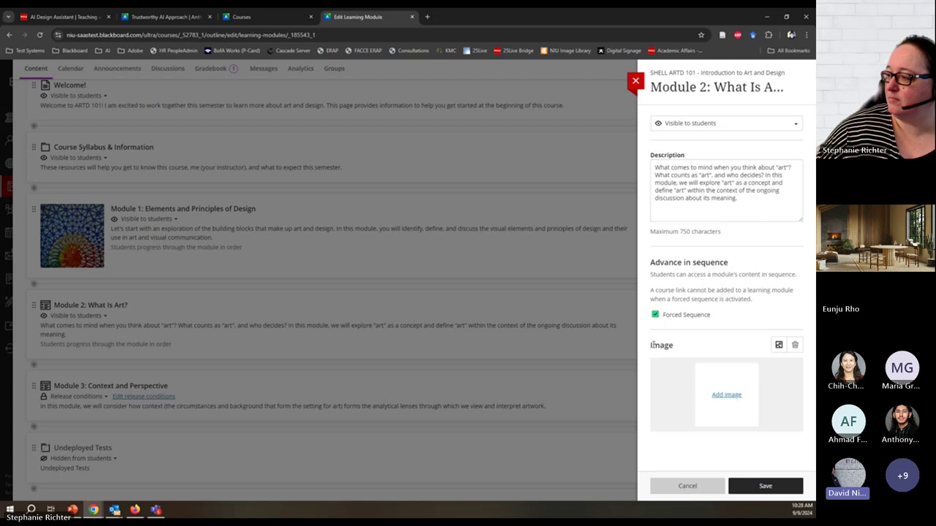
Start a new image insertion for Module 2 and generate images from the description "painting hanging in a museum".
left_click_drag(648, 348, 679, 349)
left_click(678, 350)
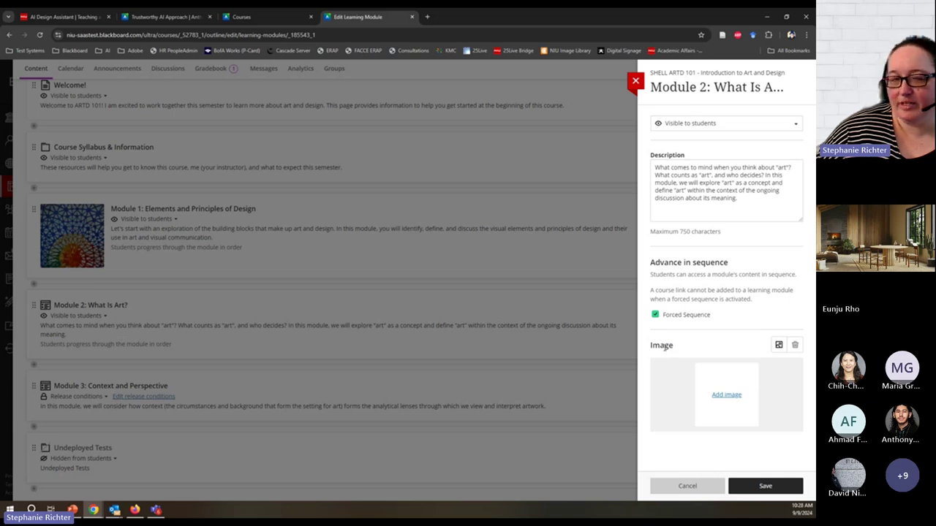
left_click(778, 345)
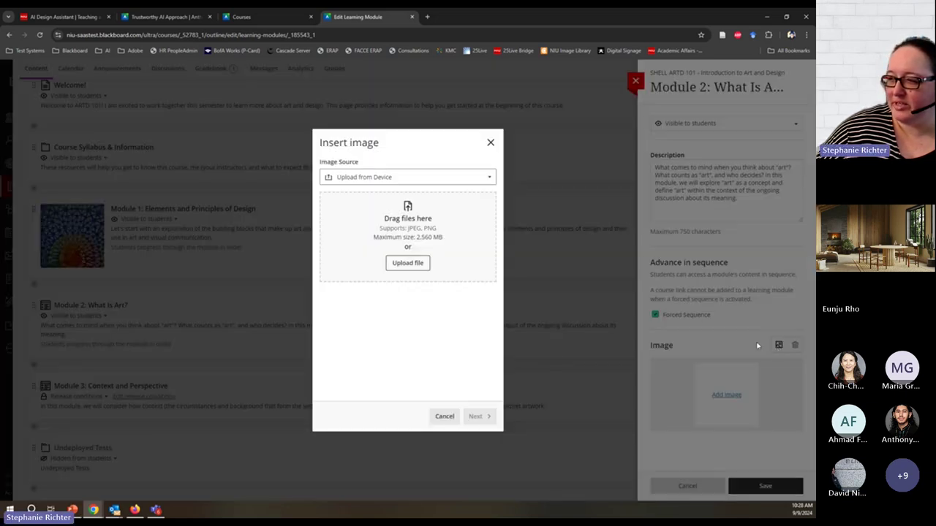
left_click(376, 177)
left_click(366, 230)
left_click(351, 200)
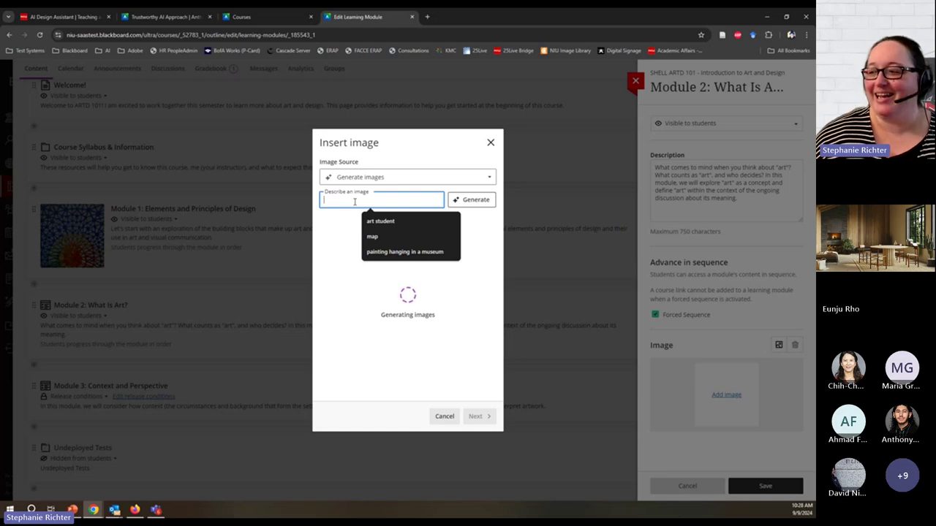
key("Up")
key("Return")
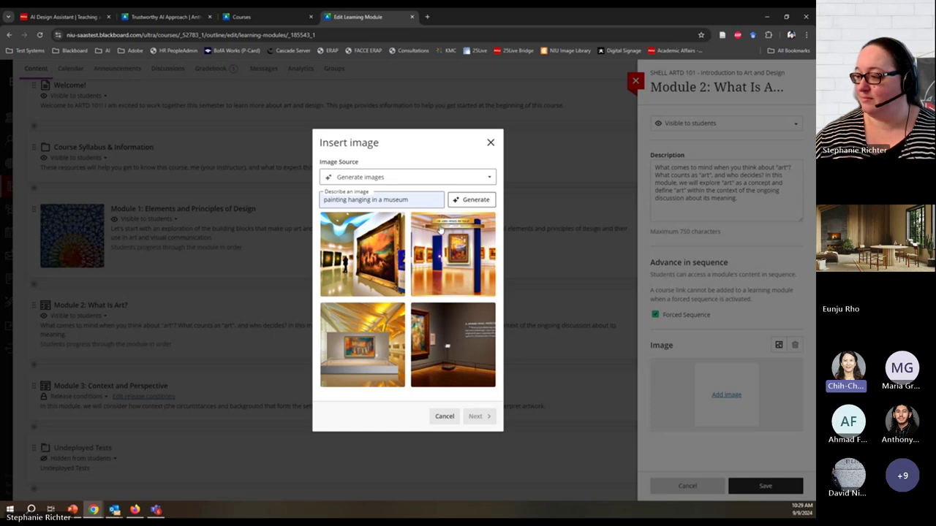
Compare the generated museum images and proceed with the one showing a single painting beneath a golden, beamed ceiling.
left_click(380, 368)
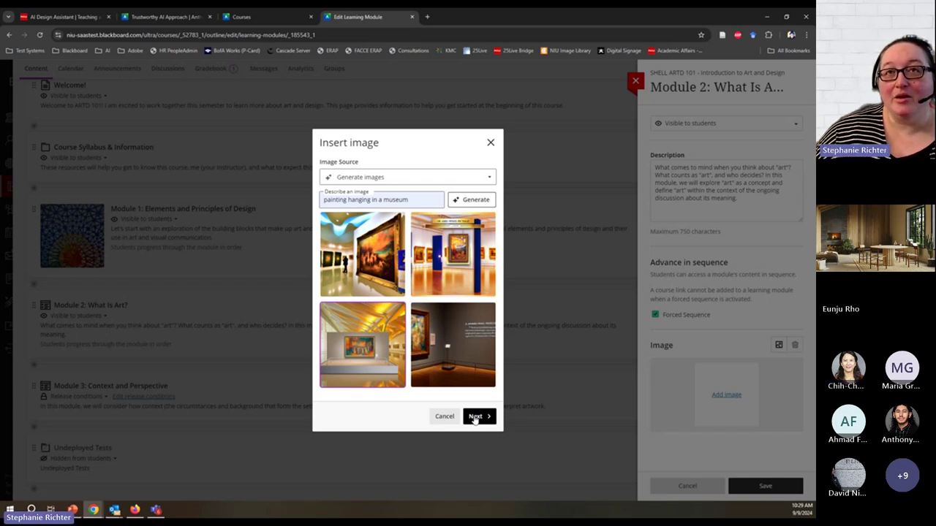
left_click(324, 199)
left_click_drag(322, 198, 439, 199)
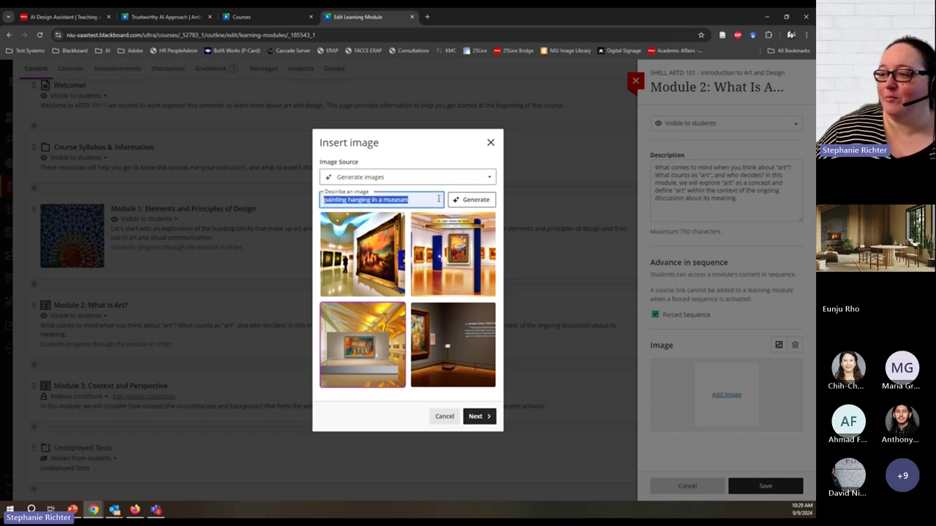
left_click(323, 200)
left_click_drag(322, 200, 415, 200)
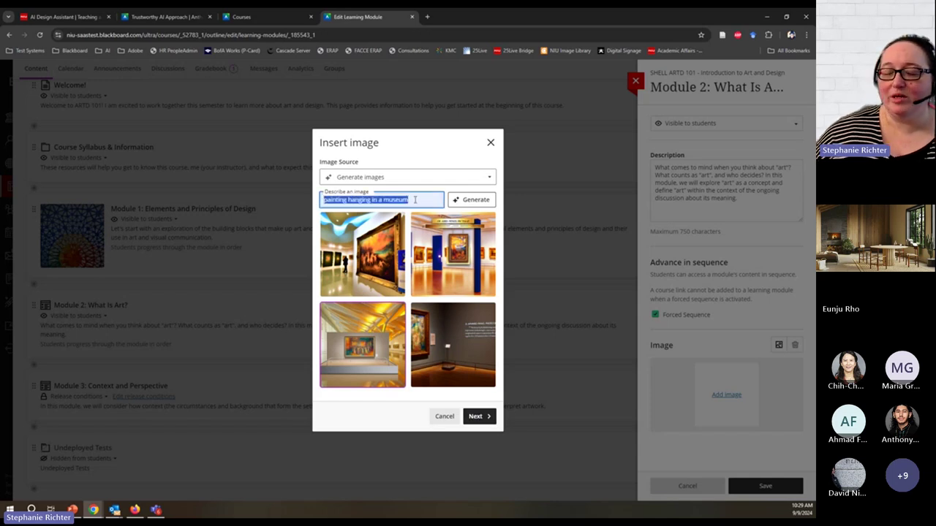
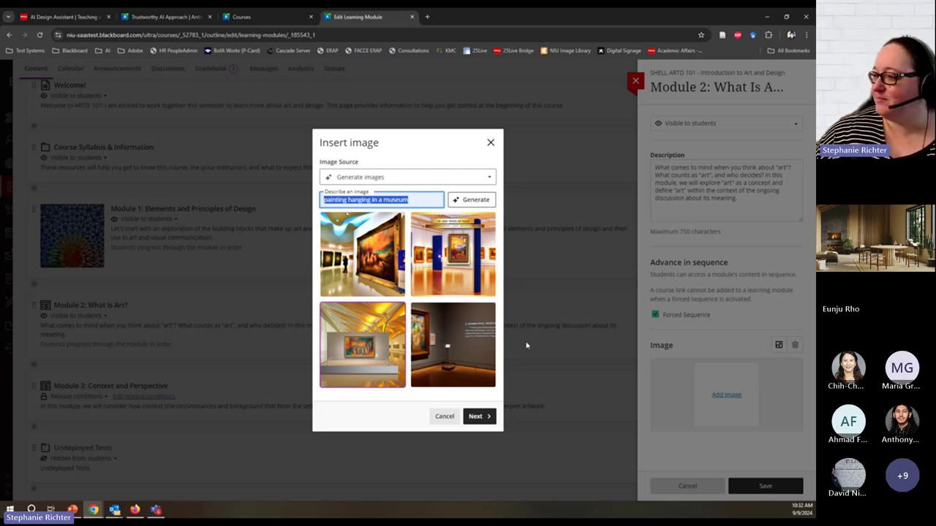
left_click(464, 269)
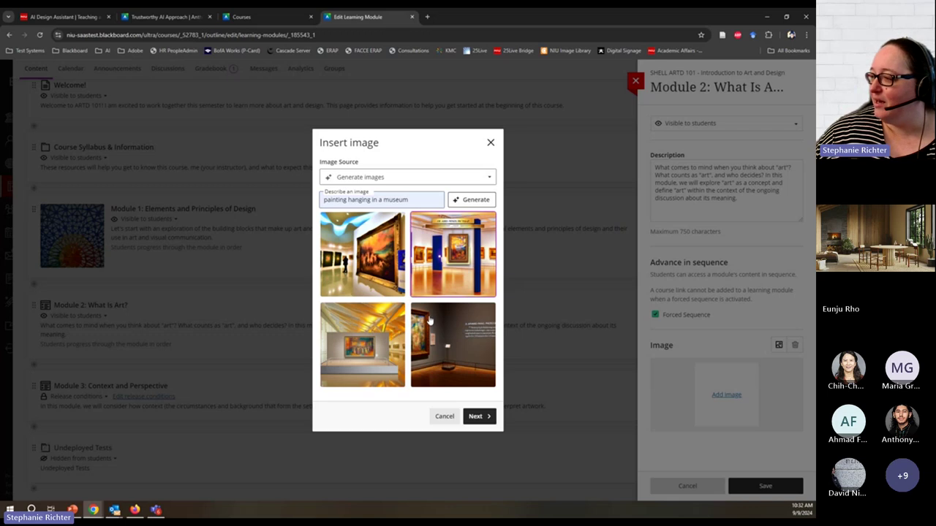
left_click(369, 268)
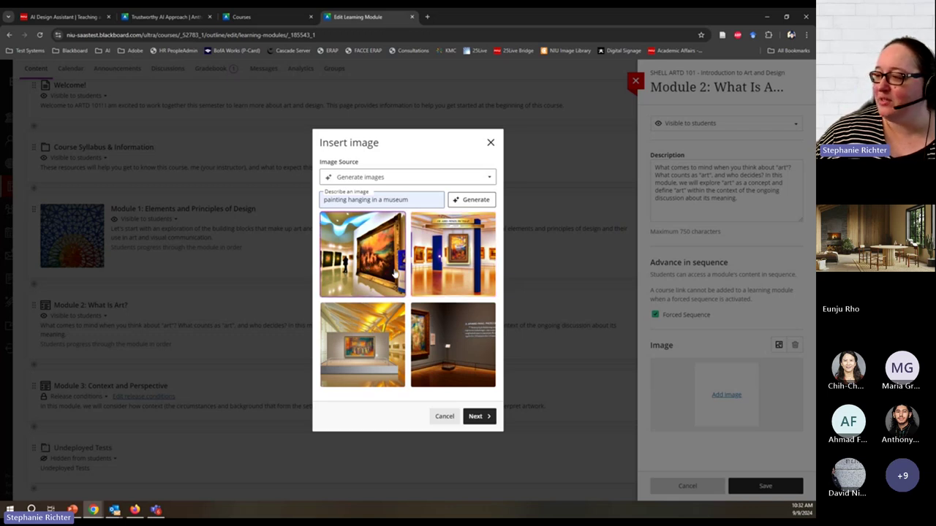
left_click(369, 327)
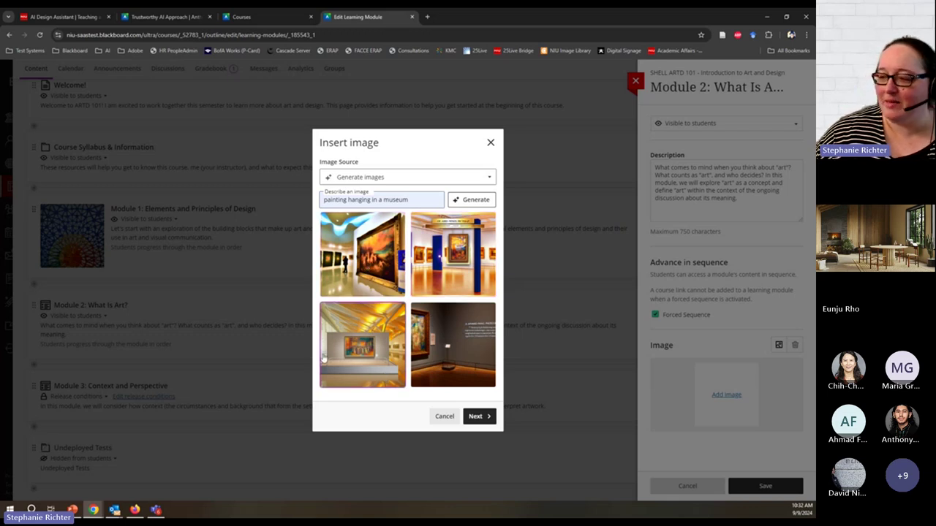
left_click(476, 417)
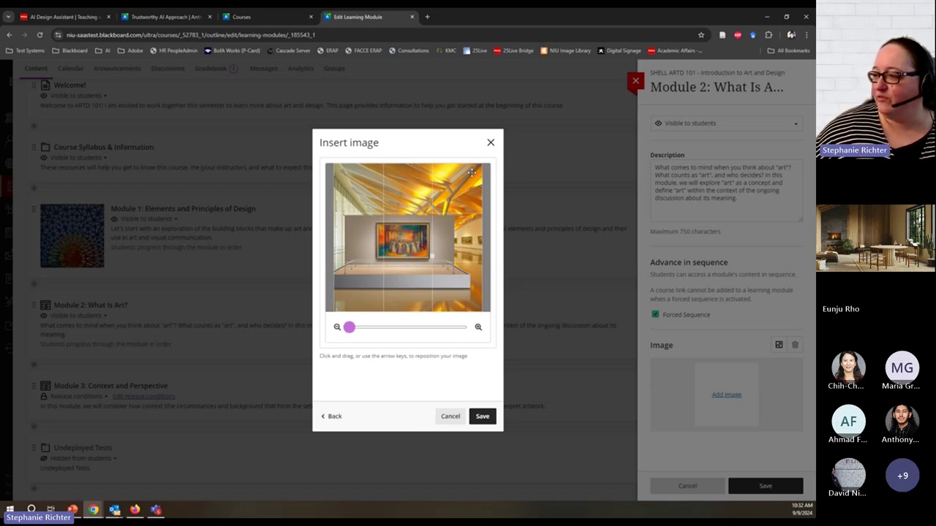
Zoom in slightly on the chosen museum image, reposition it within the crop frame, and save it as the module image.
left_click_drag(349, 328, 360, 327)
left_click_drag(391, 297, 416, 272)
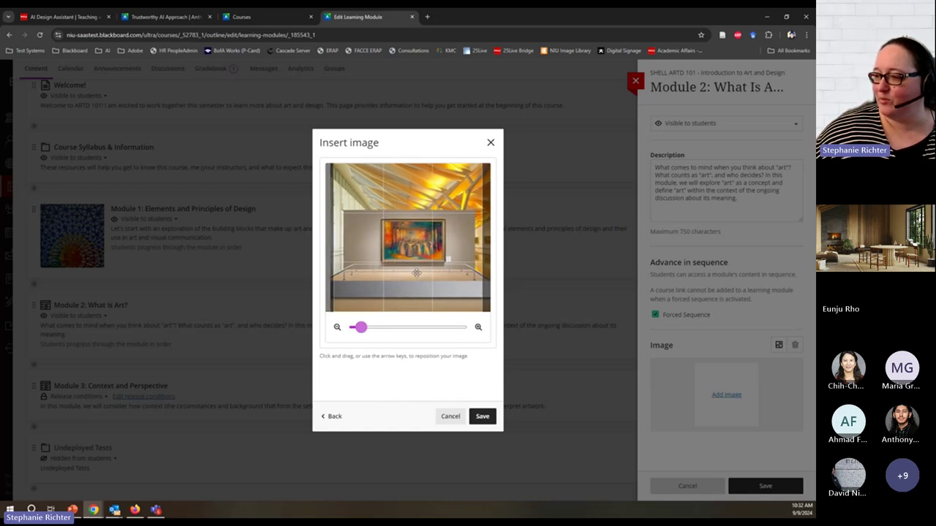
left_click(483, 416)
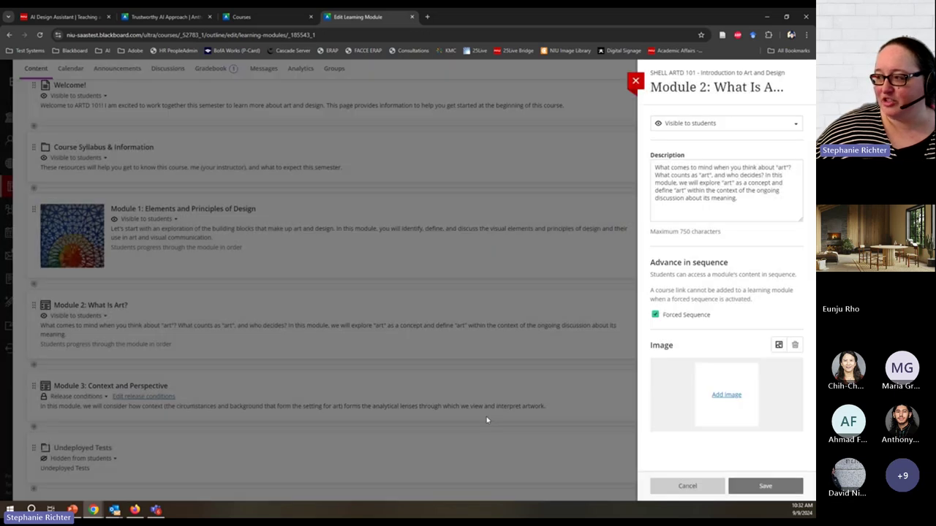
Keep the Module 2 museum image marked as decorative, without alternative text, and save the learning module.
scroll(739, 397, "down", 2)
scroll(739, 397, "down", 1)
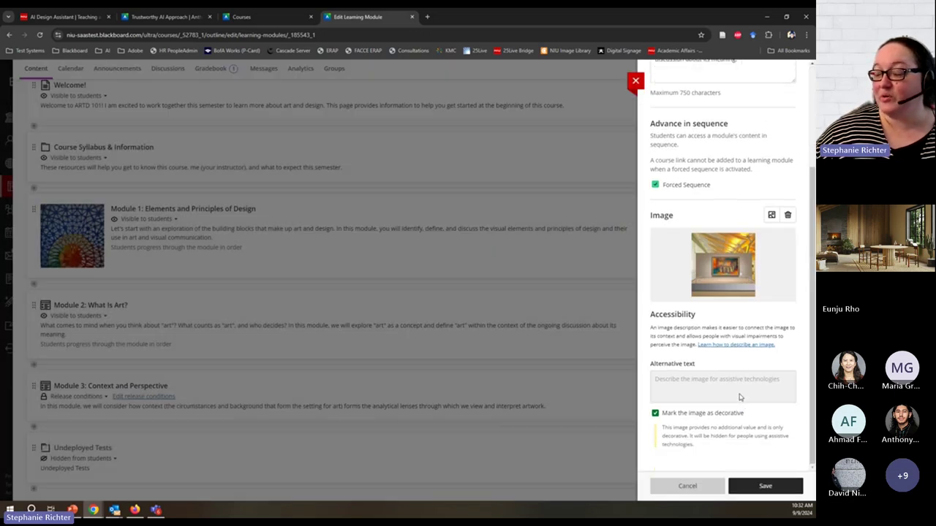
left_click(655, 414)
left_click(680, 407)
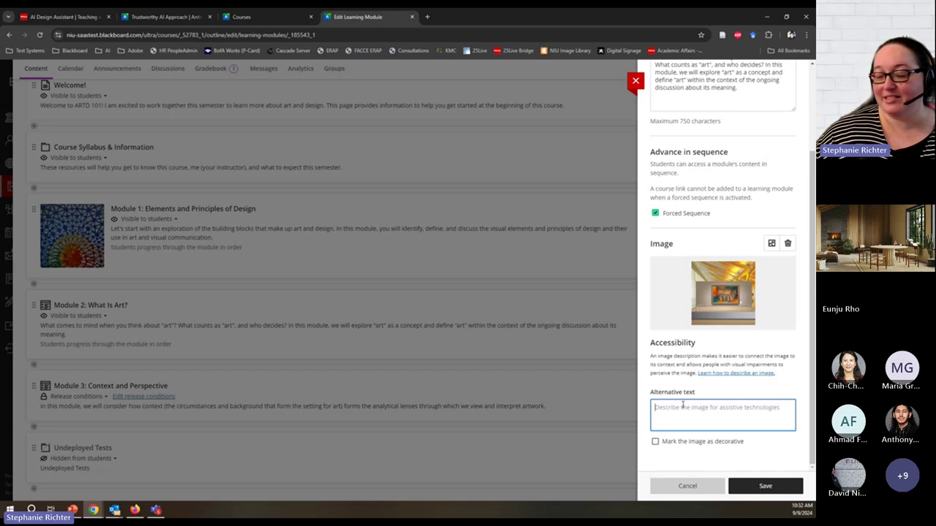
left_click(656, 444)
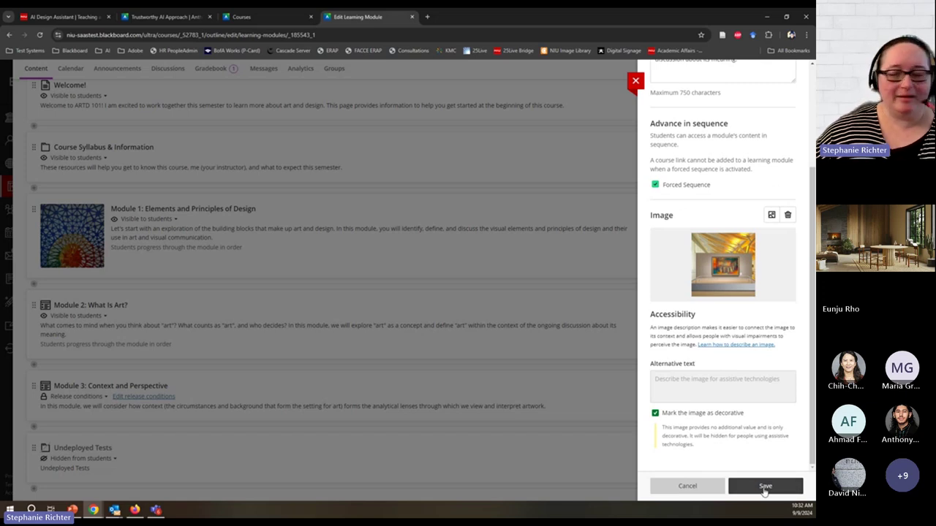
left_click(765, 487)
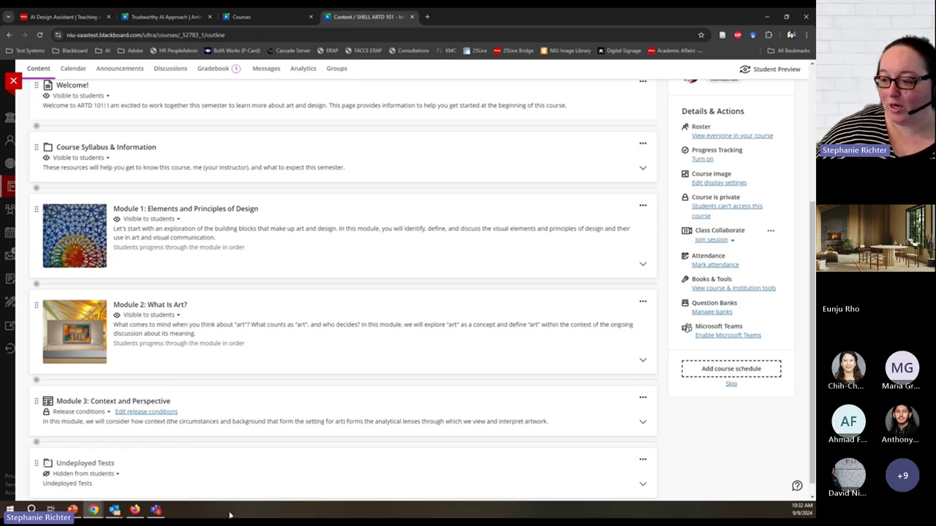
Leave the art course, look through the content of HIST 270 The United States to 1877, and return to the course list.
left_click(13, 81)
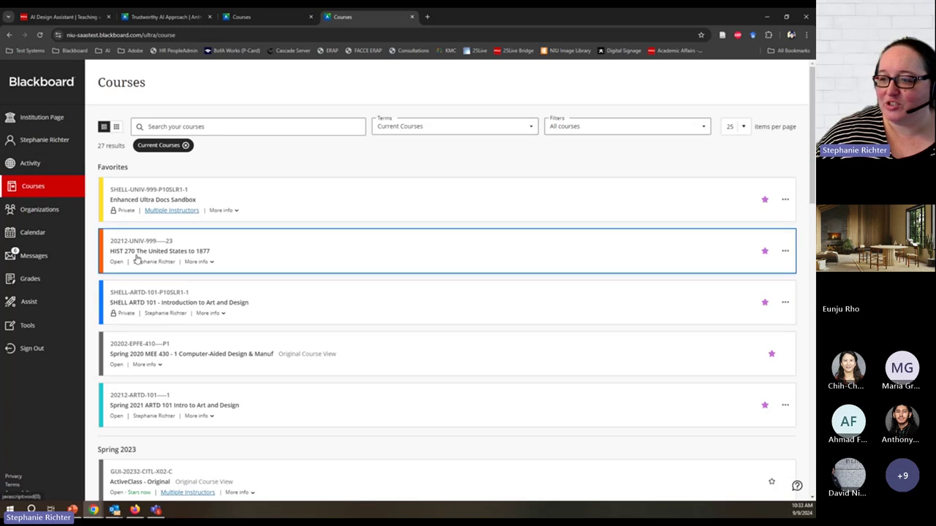
left_click(136, 255)
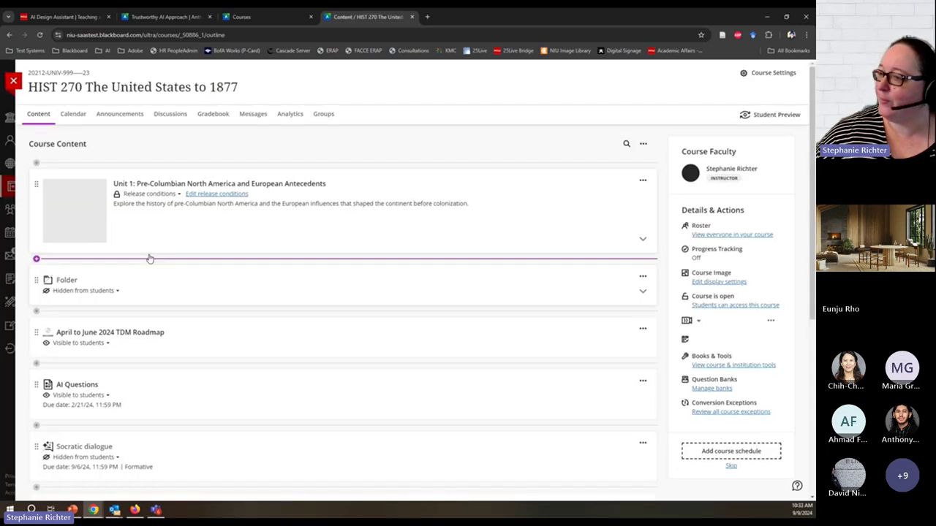
left_click(126, 184)
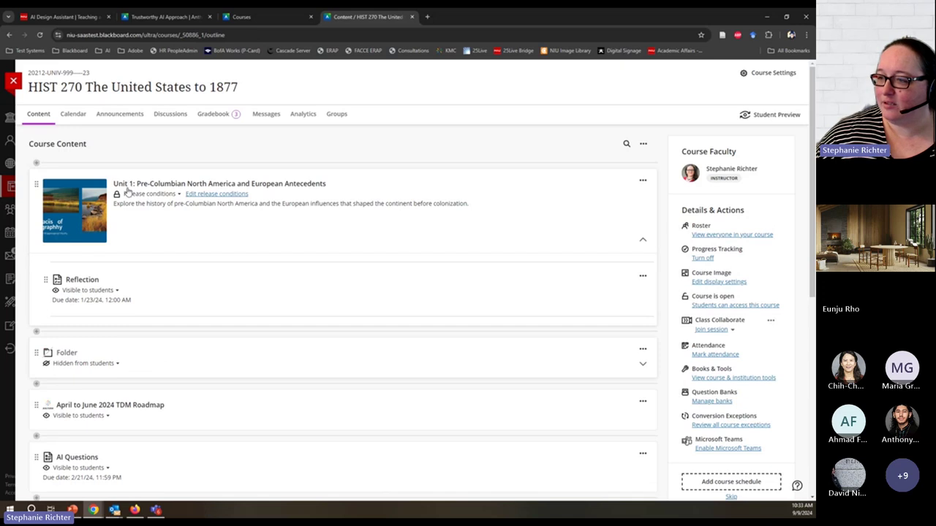
left_click(126, 190)
scroll(110, 437, "down", 3)
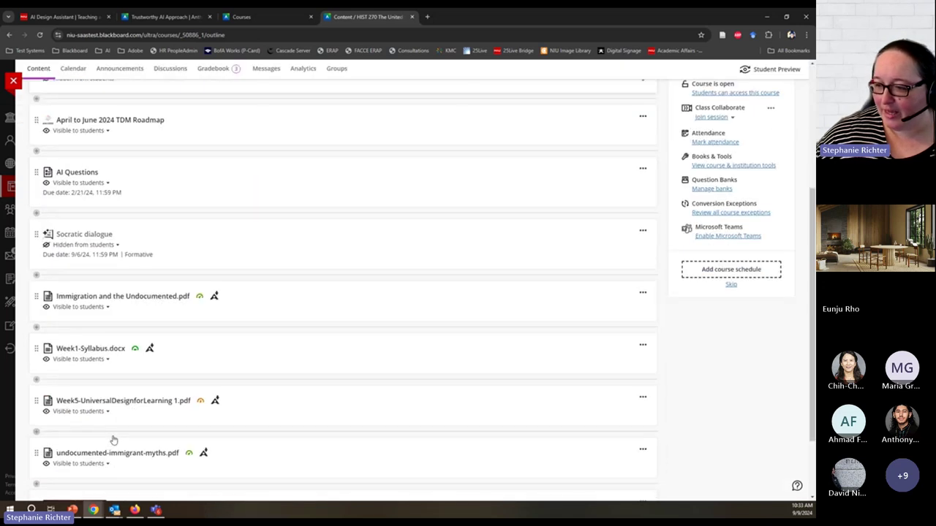
scroll(123, 311, "up", 3)
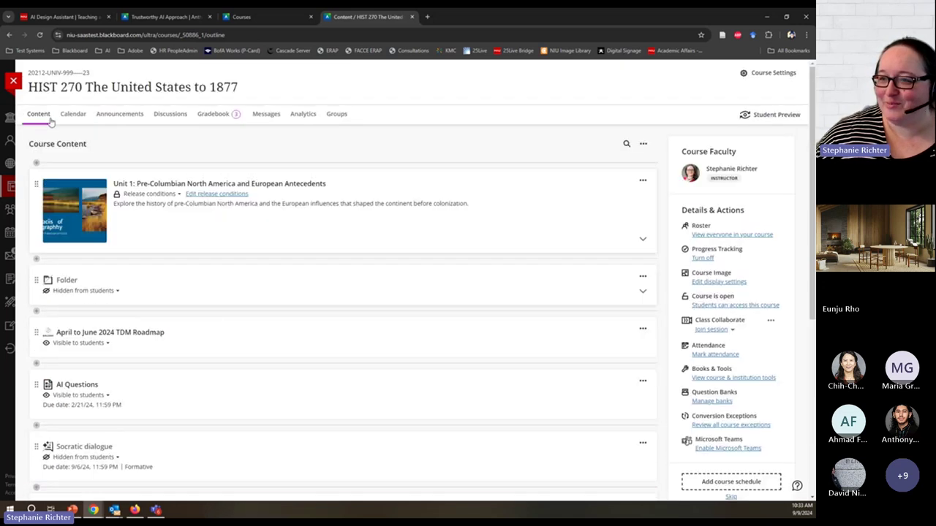
left_click(13, 80)
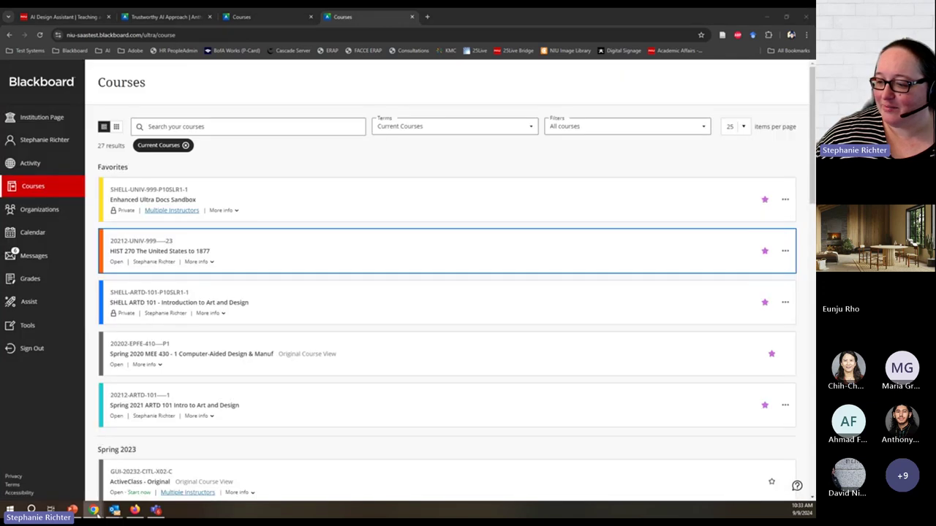
Switch to the webcourses.niu.edu Blackboard window and search its course list for "univ 999".
mouse_move(94, 510)
left_click(46, 471)
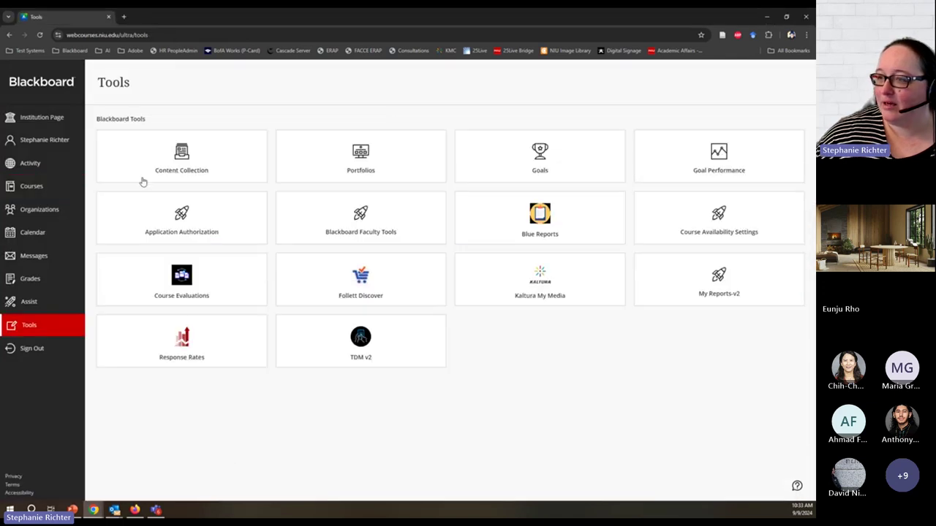
left_click(37, 185)
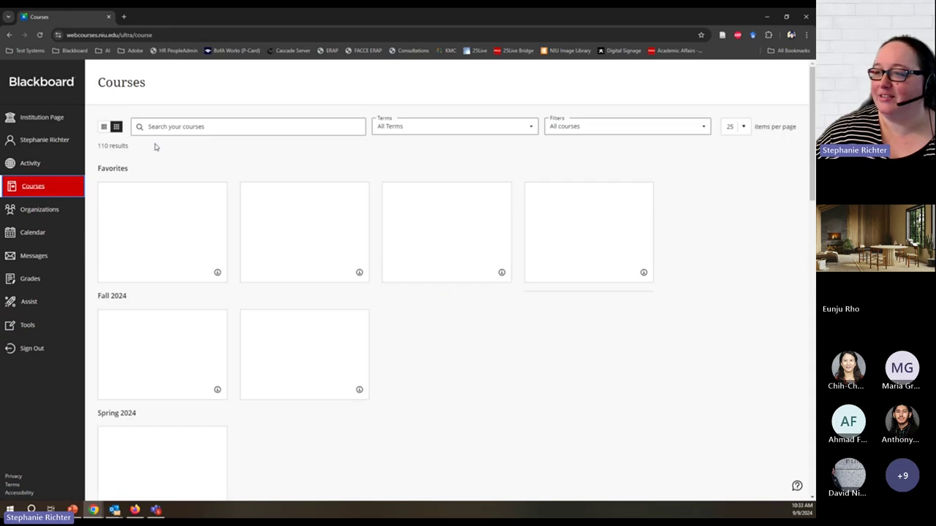
left_click(161, 128)
type("univ")
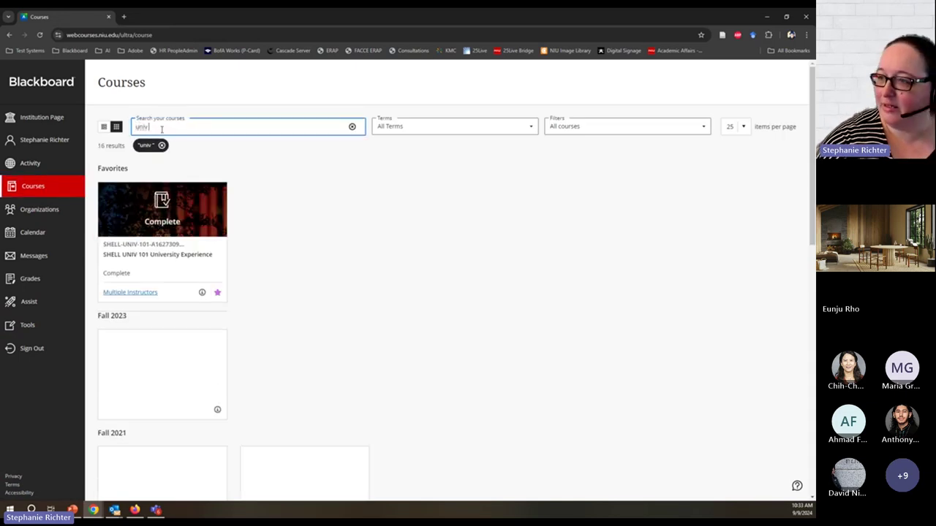
type(" 10")
key("BackSpace")
key("BackSpace")
type("9")
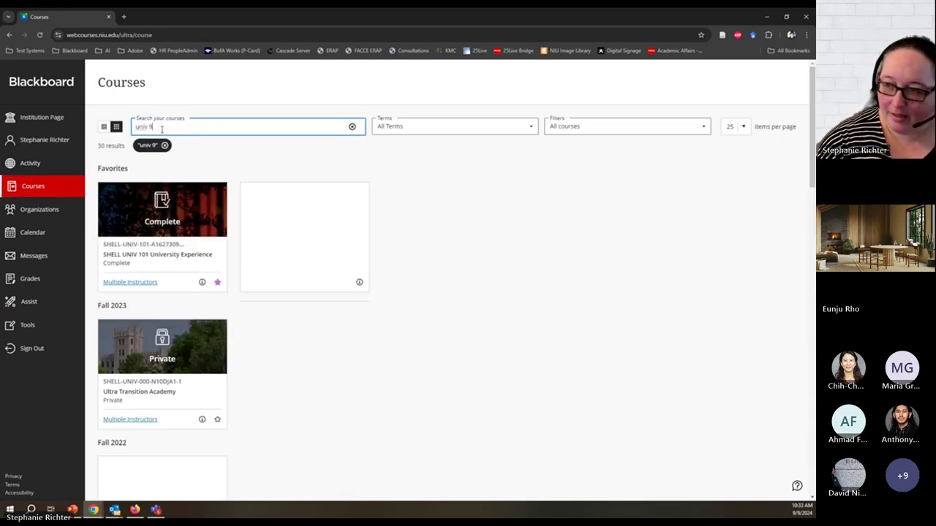
type("99")
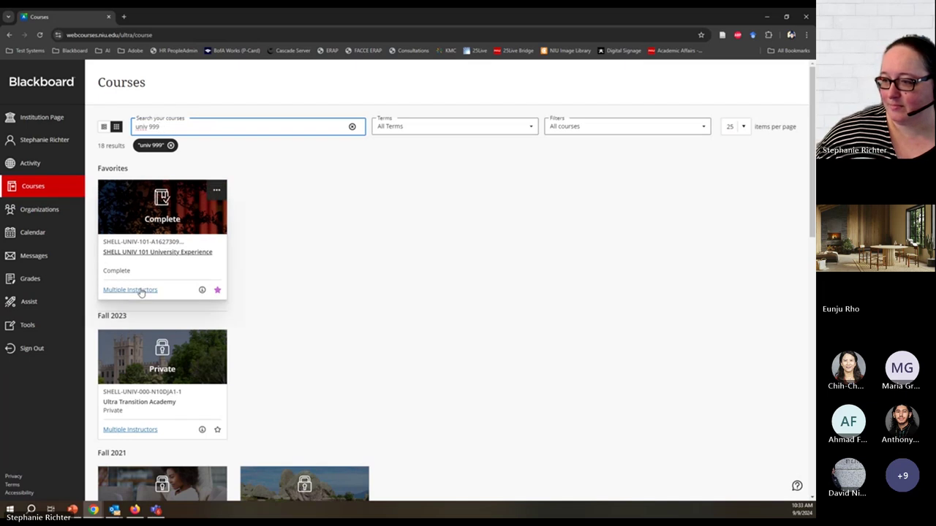
Briefly check the SHELL UNIV 999 course SHELL-UNIV-999-P10SLR1-3, return to the list, and open SHELL-UNIV-999-P10SLR1-4.
scroll(140, 290, "down", 3)
scroll(142, 292, "down", 7)
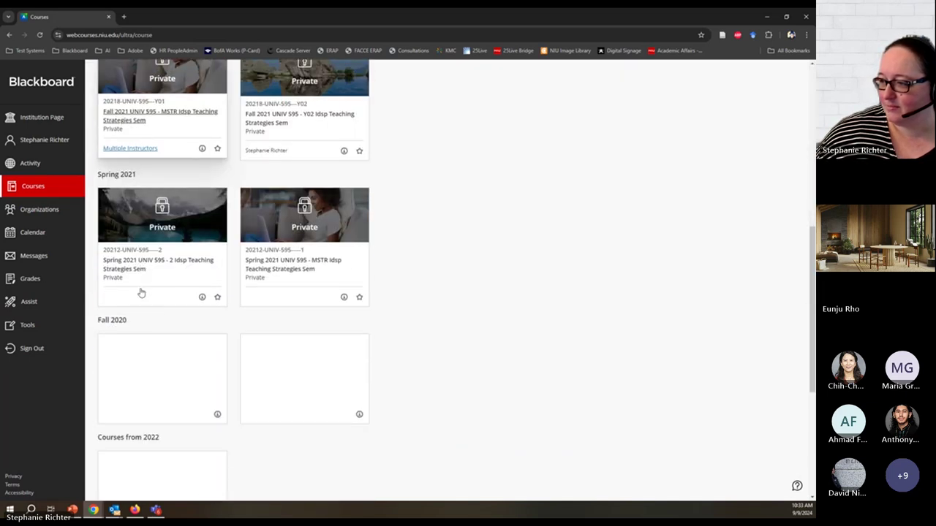
scroll(139, 293, "down", 1)
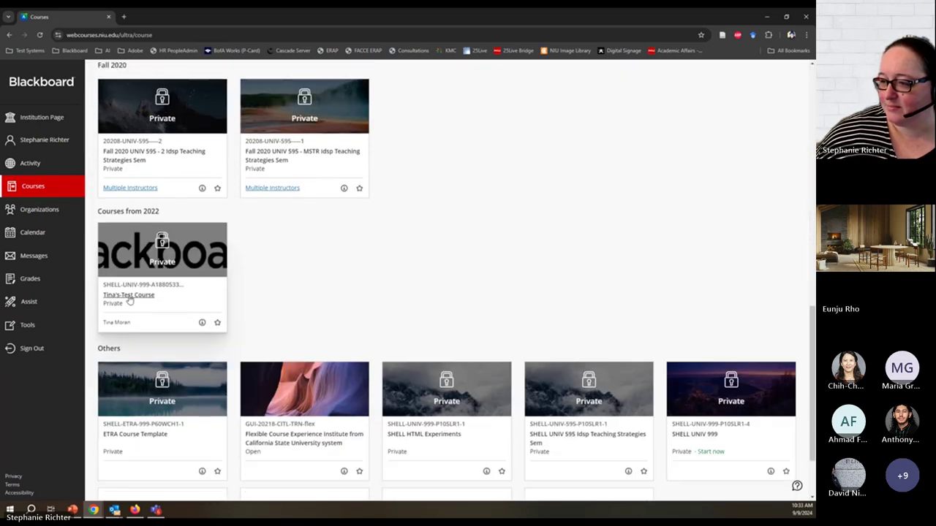
scroll(130, 310, "down", 2)
scroll(129, 313, "down", 1)
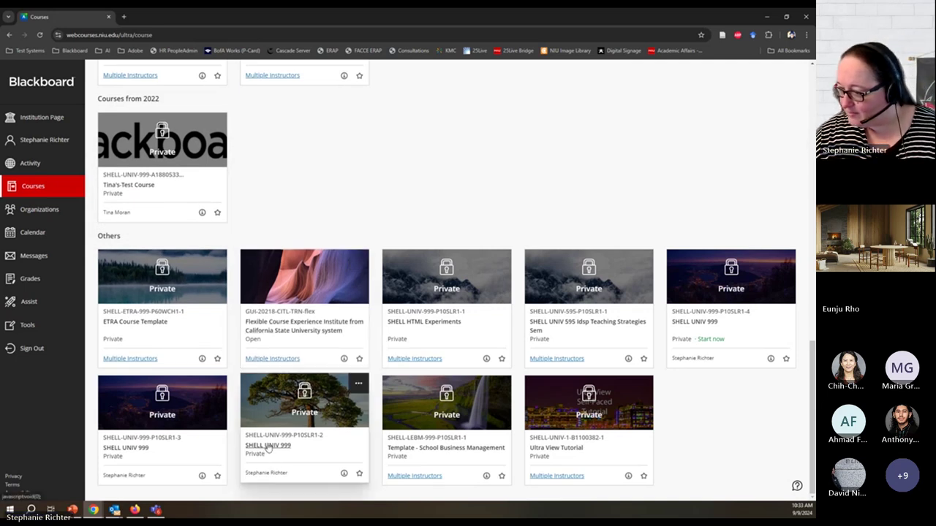
left_click(145, 450)
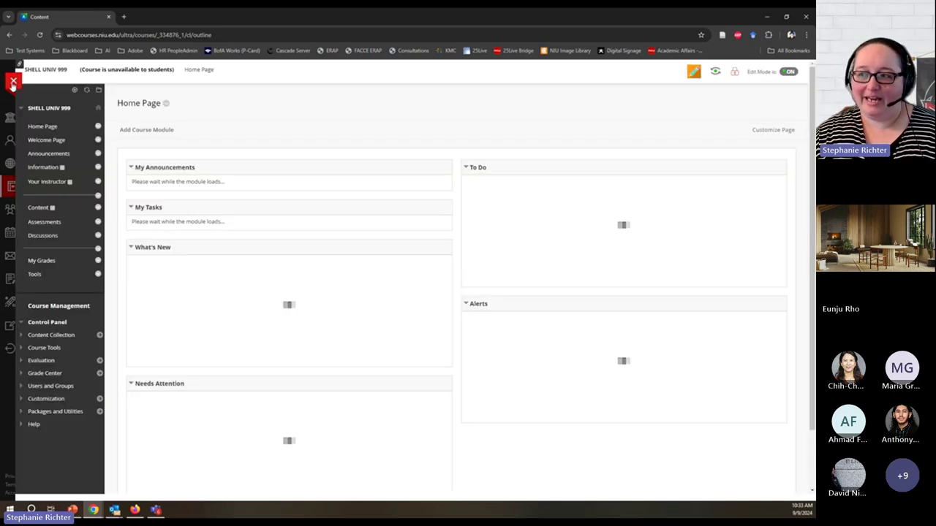
left_click(13, 83)
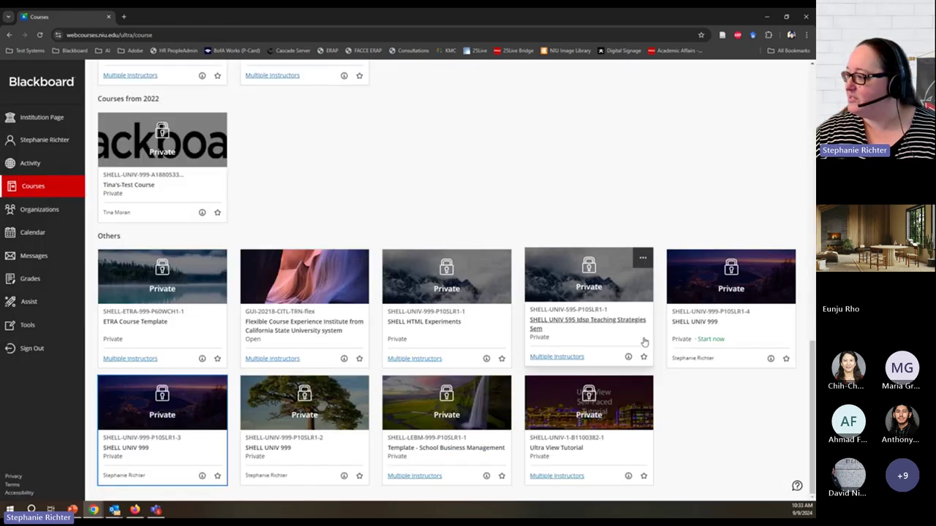
left_click(708, 317)
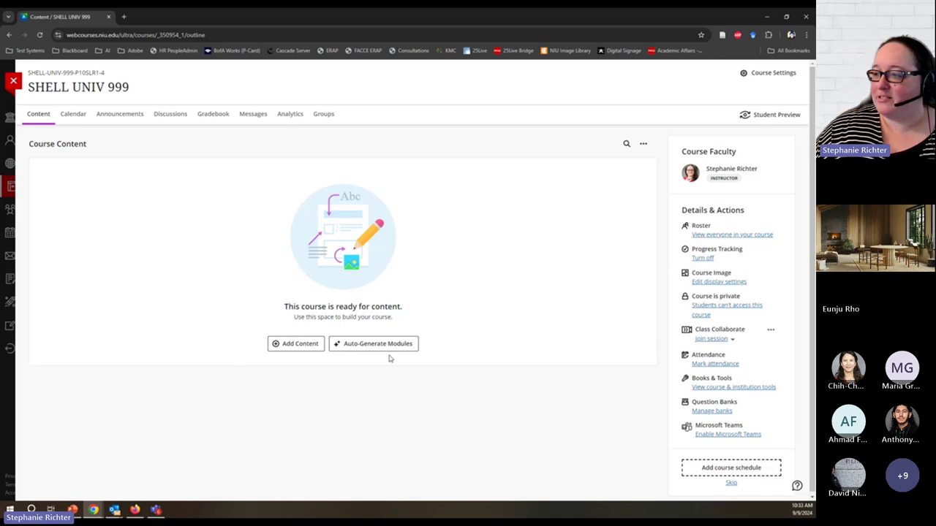
Rename the course as "United States History After the Civil War".
left_click(125, 87)
left_click_drag(136, 87, 26, 90)
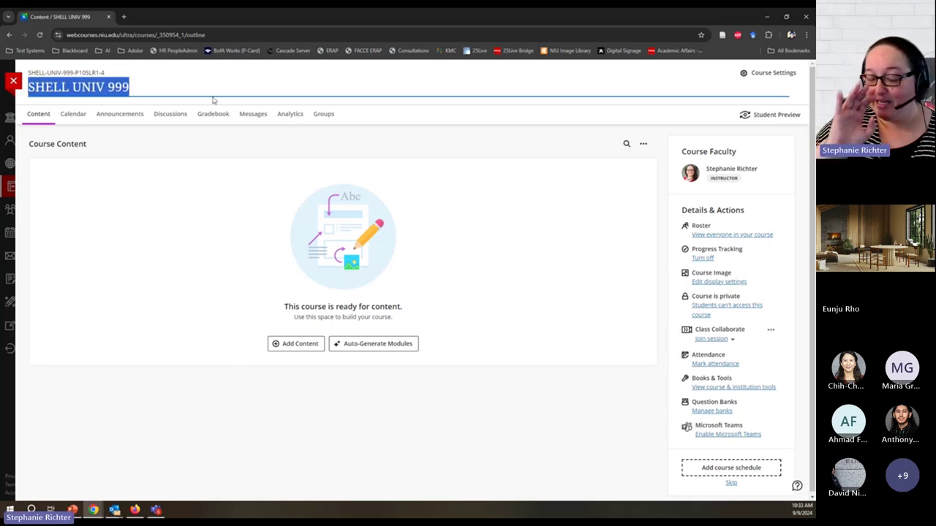
type("U")
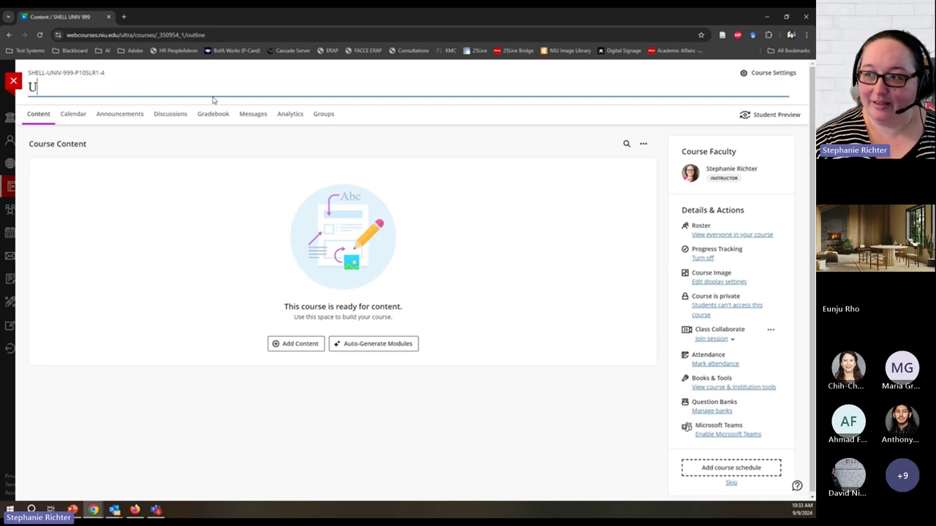
type("nited State")
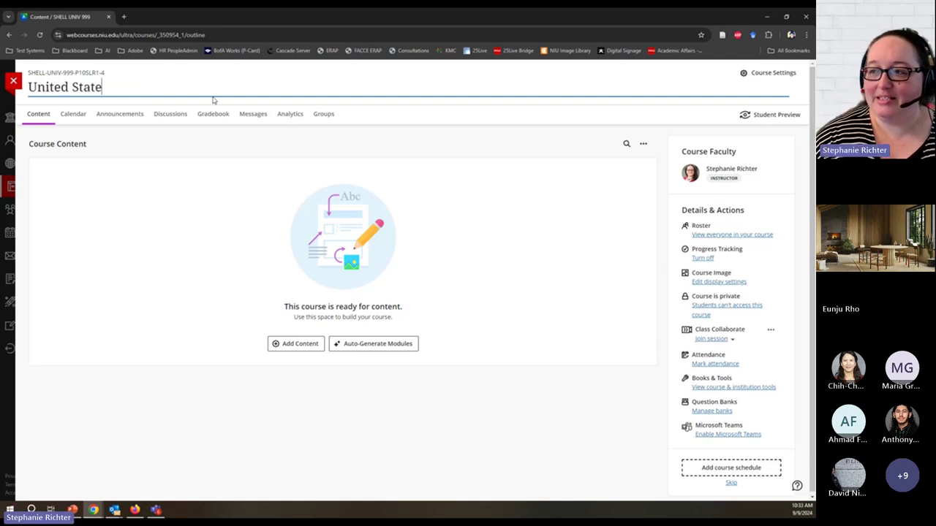
type("s History AFter")
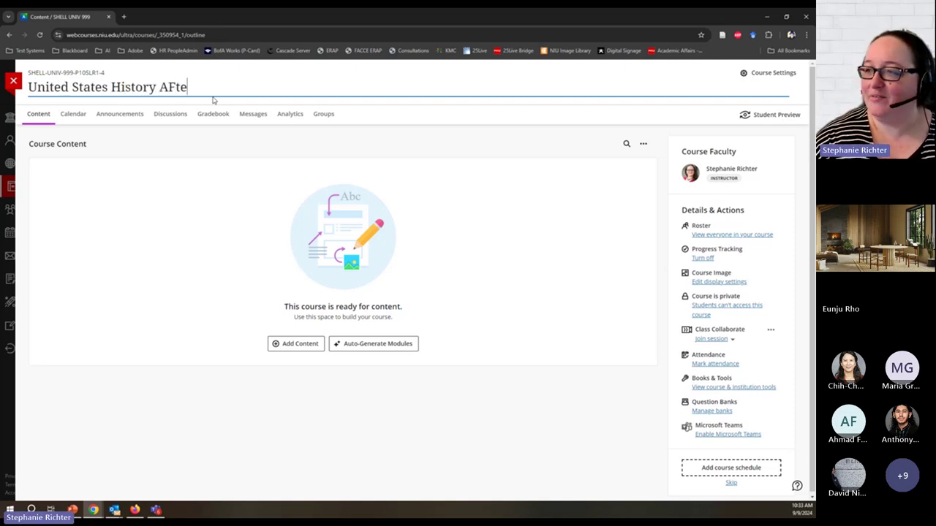
key("BackSpace")
key("BackSpace")
key("BackSpace")
key("BackSpace")
type("fter the C")
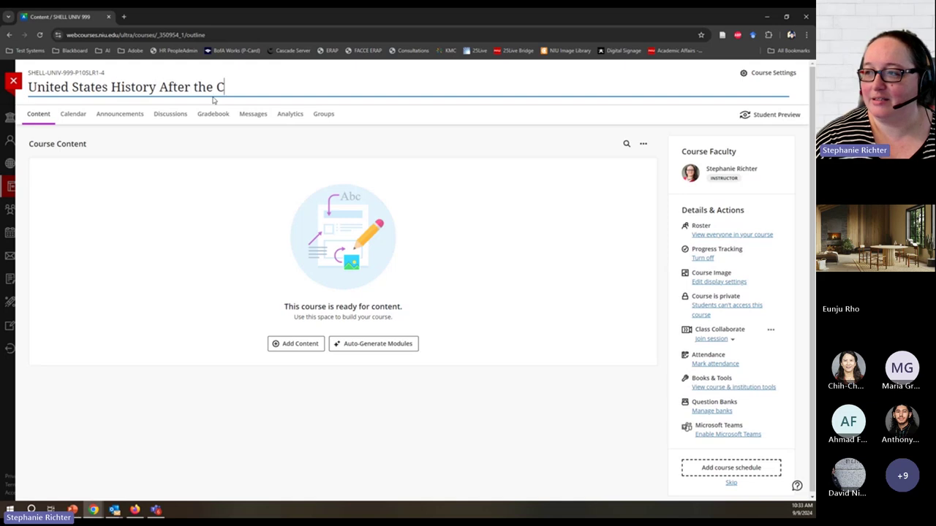
type("ivil War")
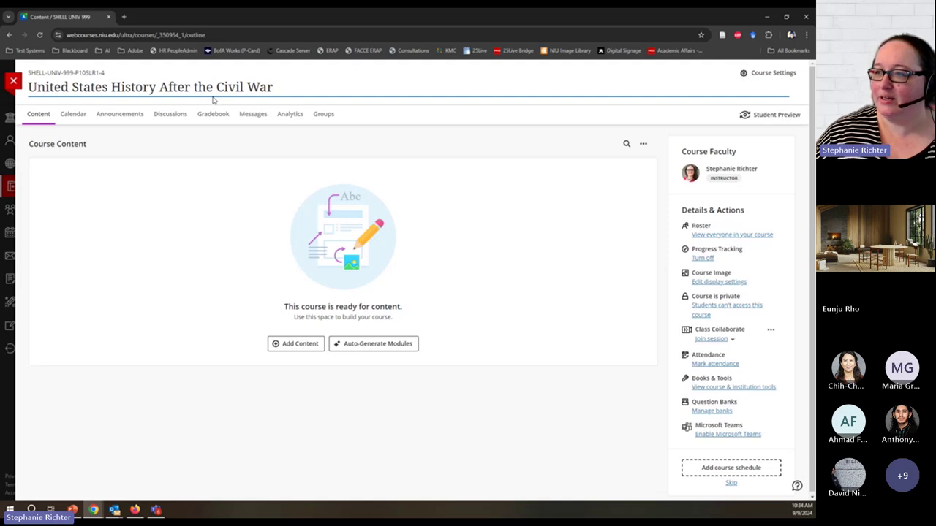
left_click(204, 152)
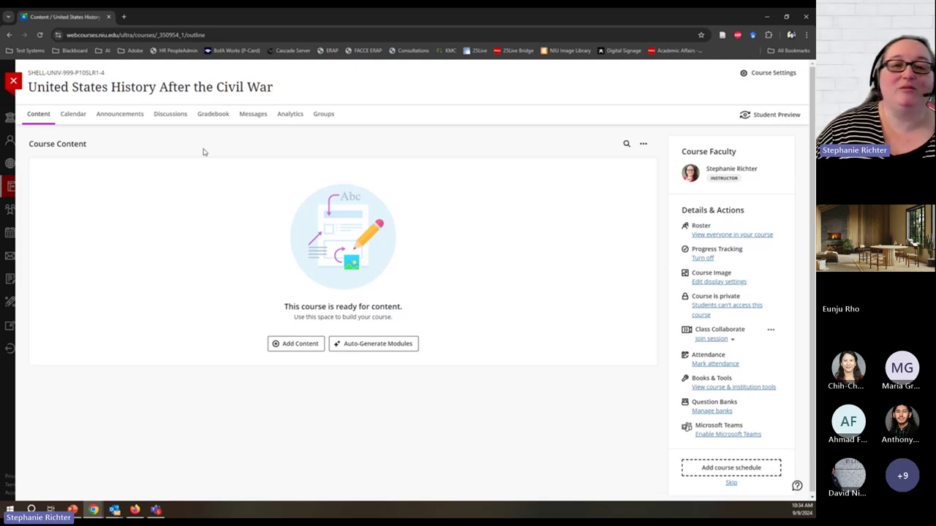
Auto-generate learning modules with images for the empty course, closing and restarting the generator once.
left_click(362, 345)
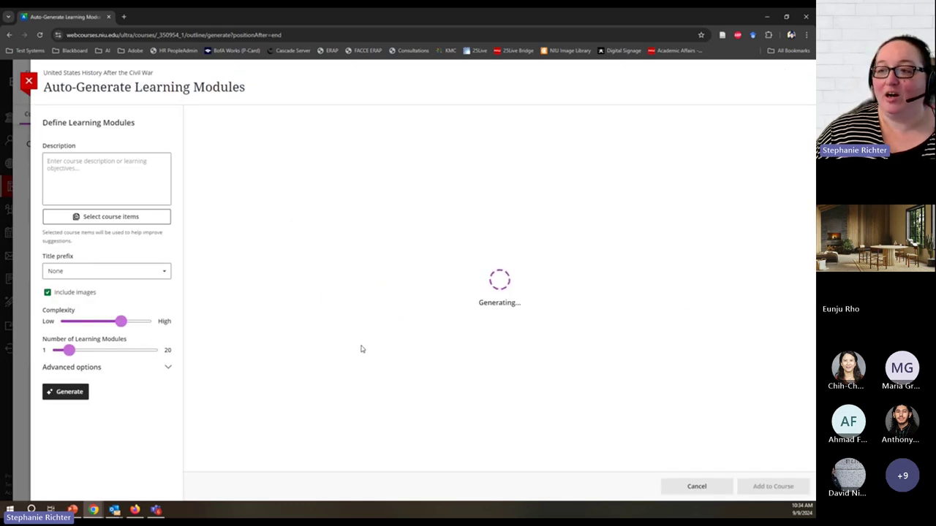
left_click(29, 81)
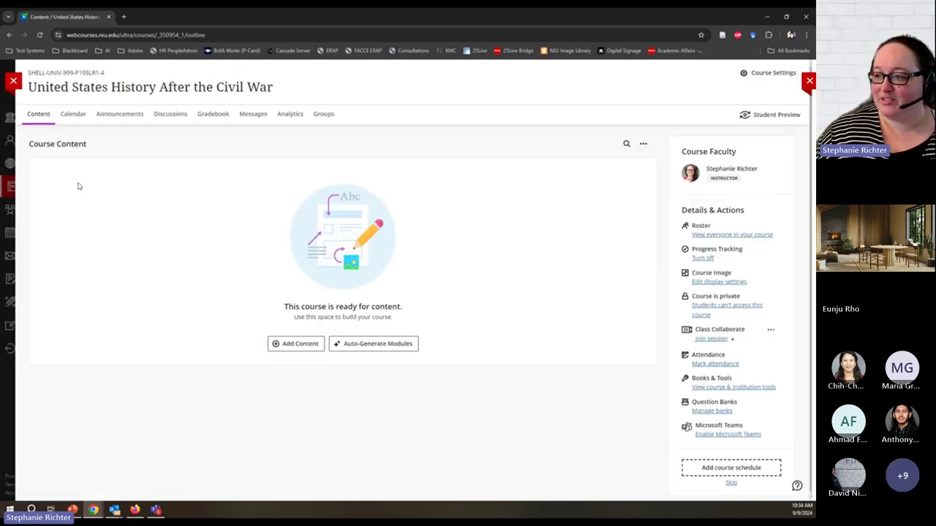
left_click(362, 345)
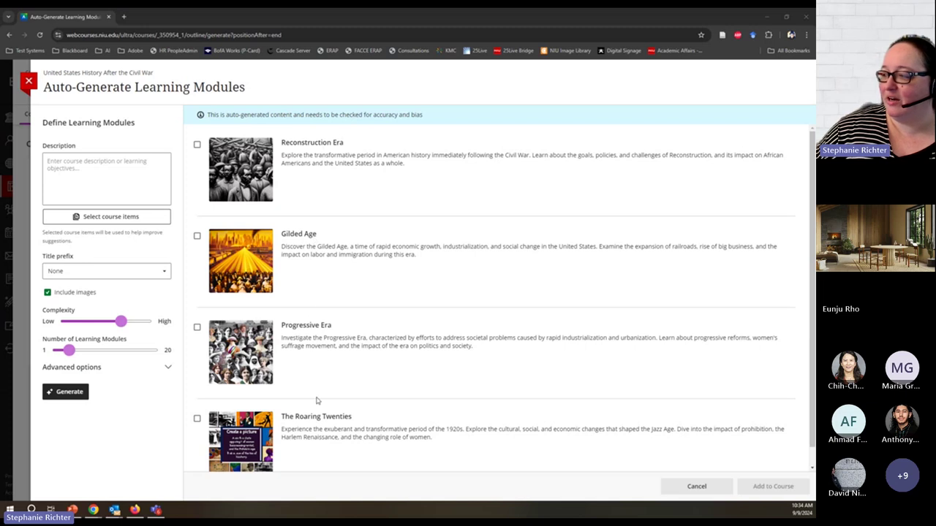
Look through the generated learning modules and read the Reconstruction Era description.
scroll(318, 408, "down", 1)
scroll(318, 408, "up", 1)
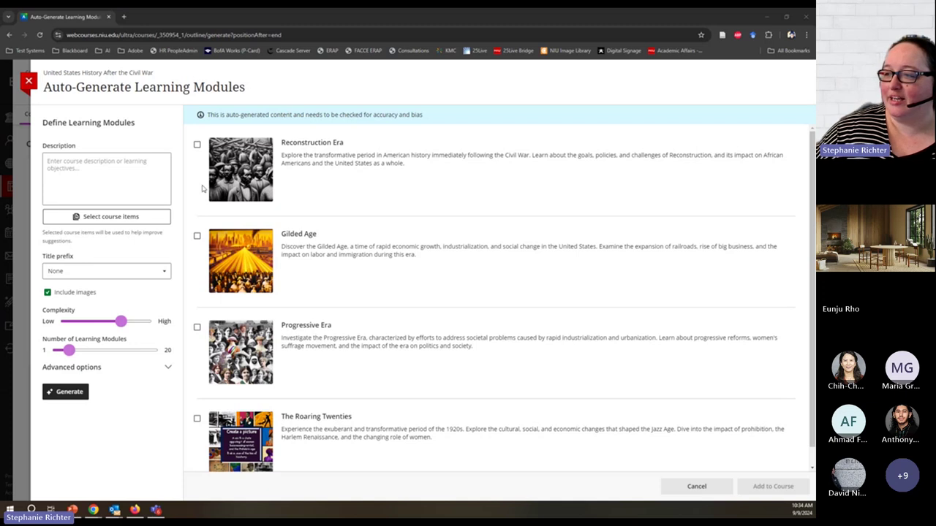
left_click_drag(280, 155, 417, 168)
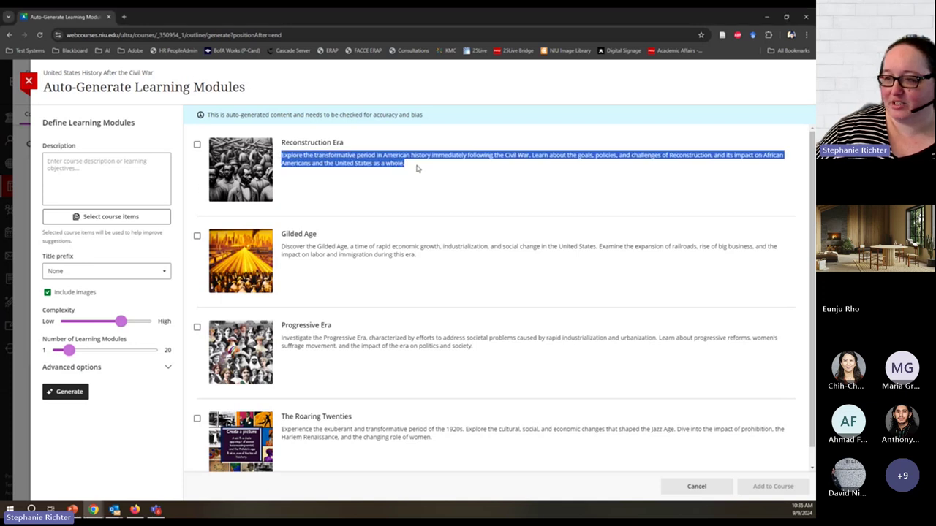
left_click(418, 168)
Select the Reconstruction Era module for adding to the course and highlight the Reconstruction Era and Gilded Age titles.
left_click(82, 165)
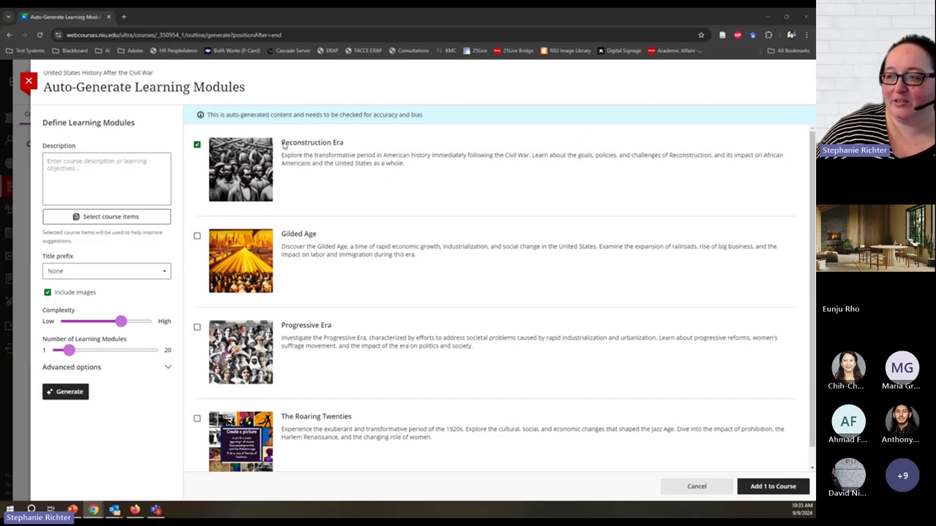
left_click_drag(282, 145, 346, 145)
left_click_drag(279, 235, 326, 235)
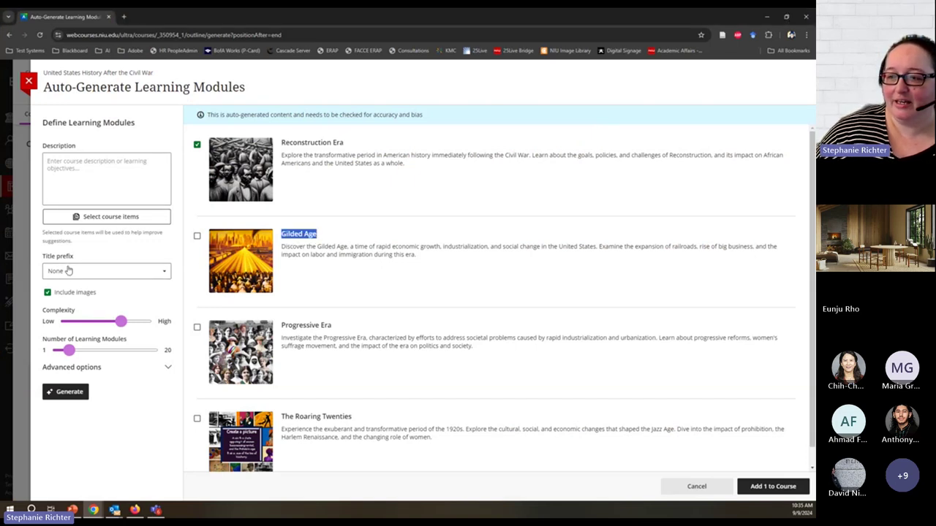
Set the title prefix of the generated learning modules to Module and keep images included.
left_click(66, 271)
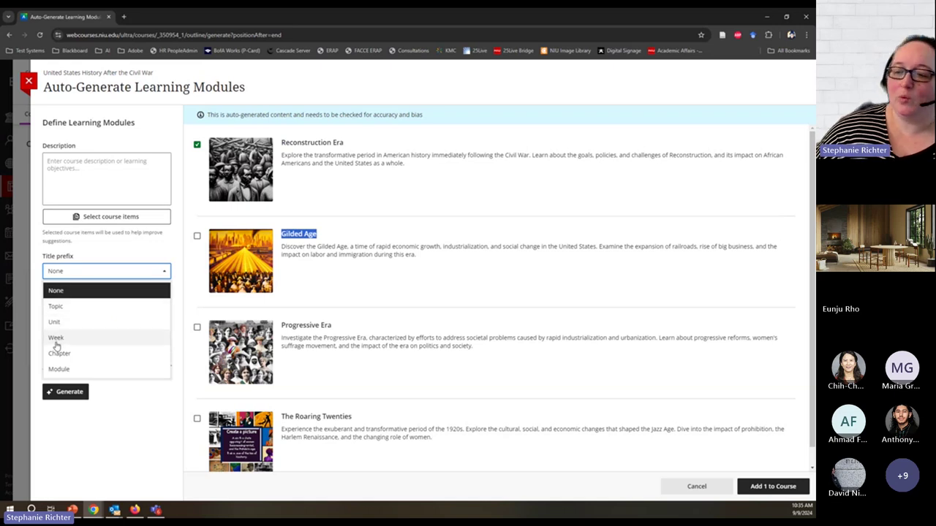
left_click(58, 368)
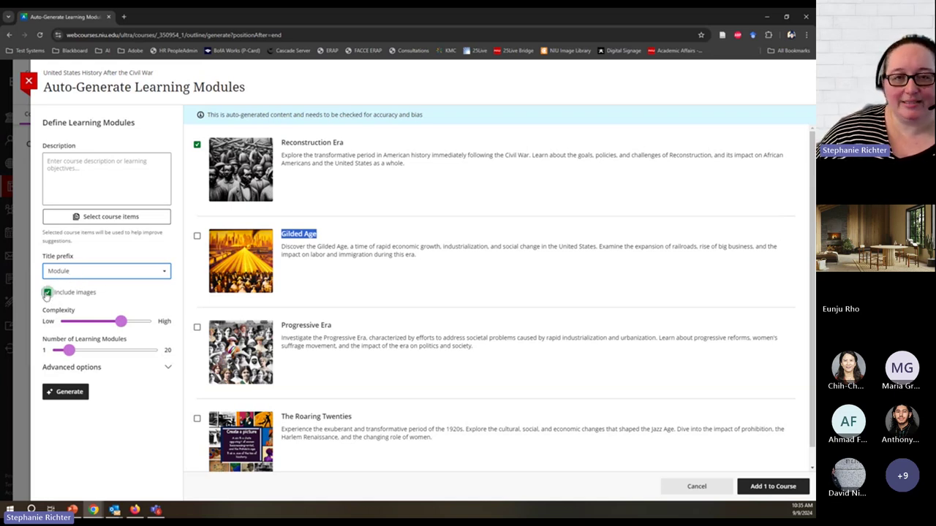
left_click(47, 293)
left_click(47, 293)
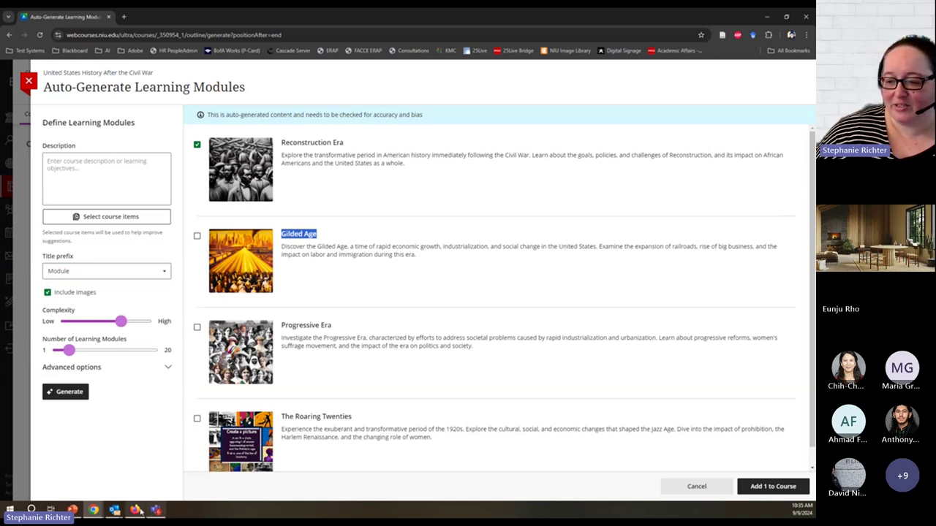
Switch to the AI Design Assistant web page and examine its complexity levels, highlighting the full list and individual school and university ranges.
left_click(93, 509)
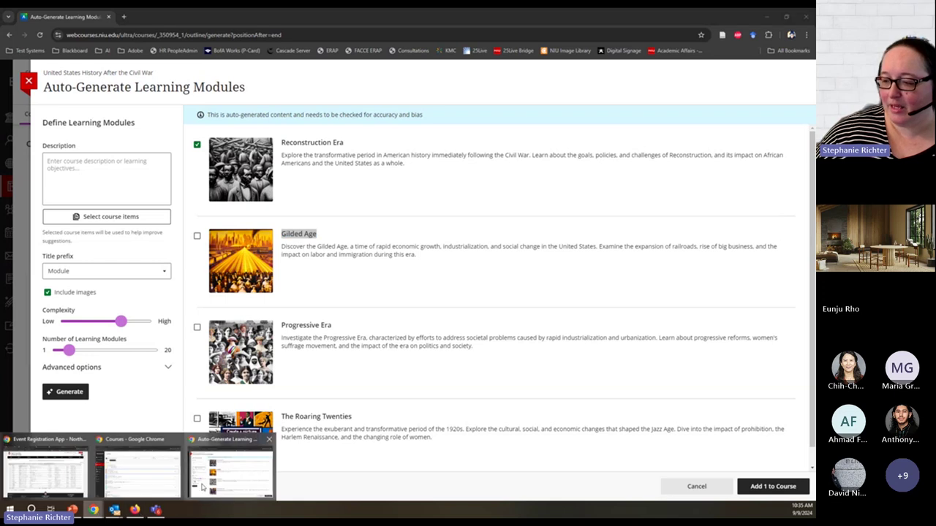
left_click(179, 484)
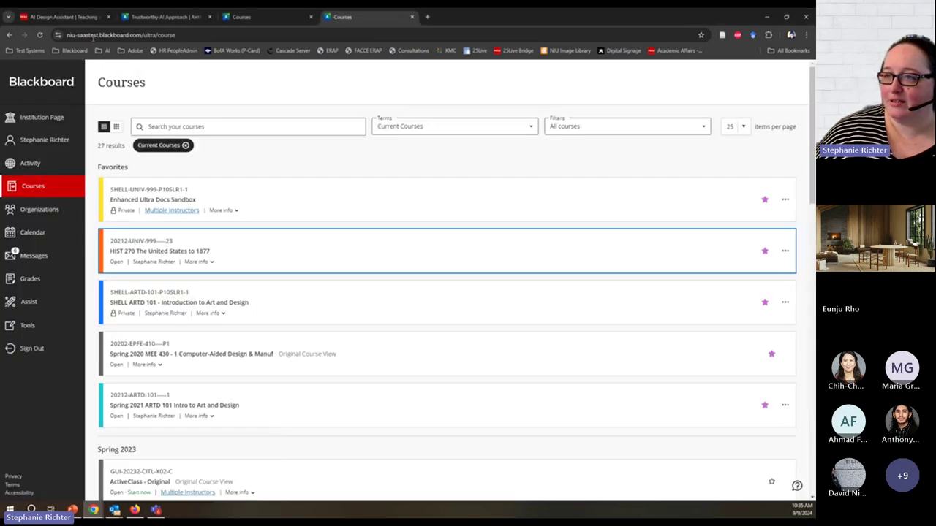
left_click(62, 16)
scroll(222, 339, "down", 3)
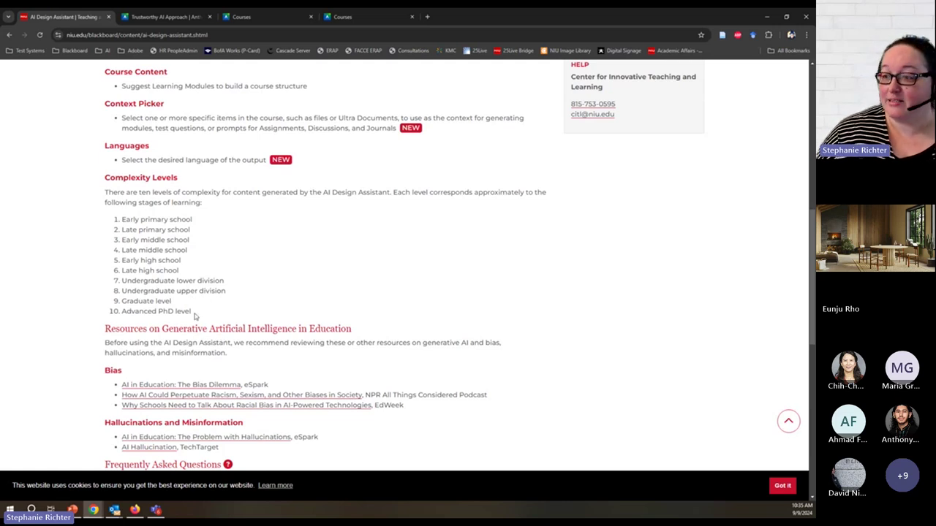
left_click_drag(122, 221, 208, 315)
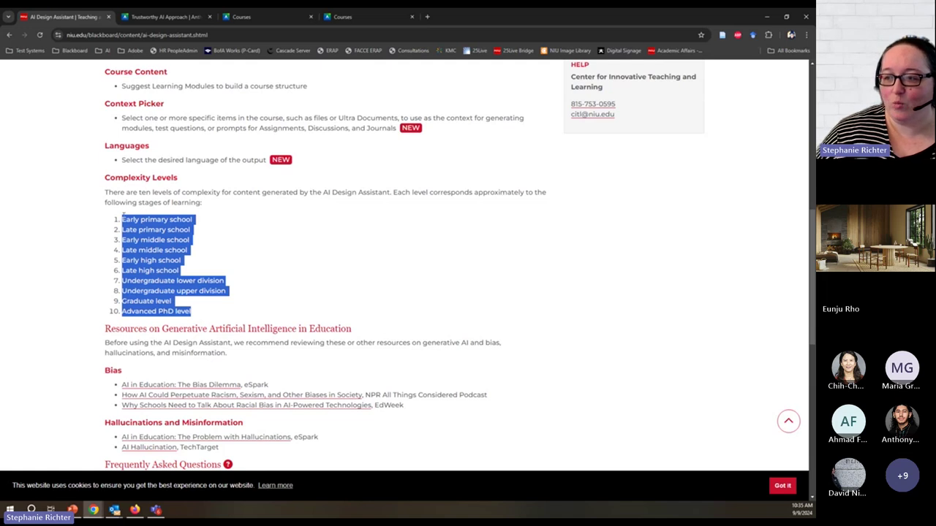
left_click(218, 316)
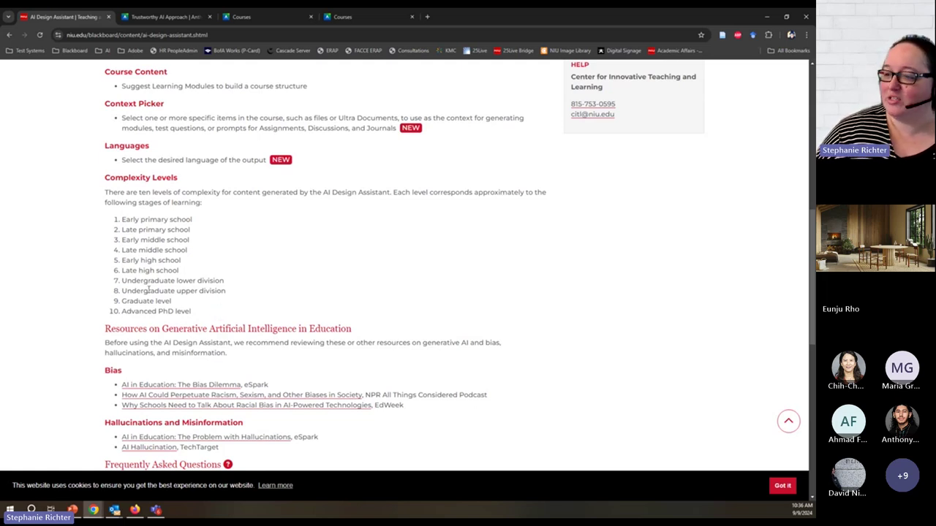
left_click_drag(122, 282, 269, 287)
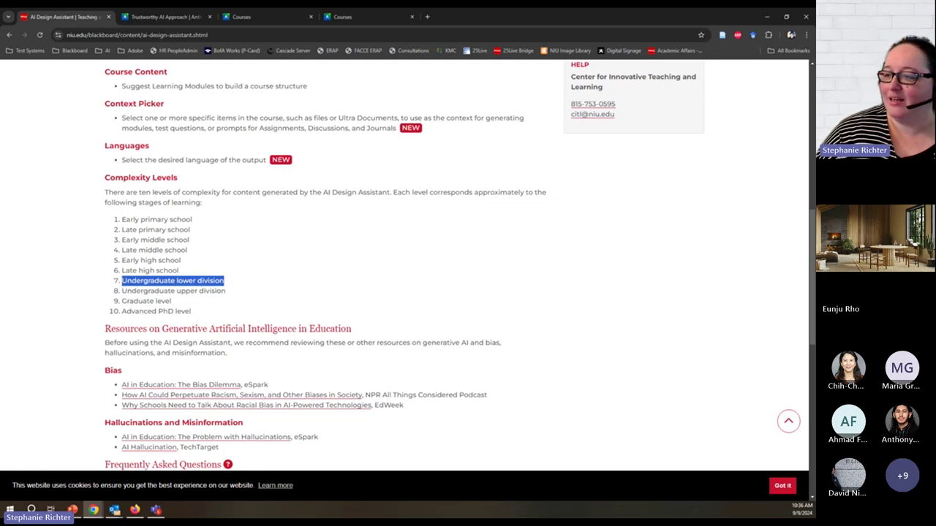
left_click(165, 282)
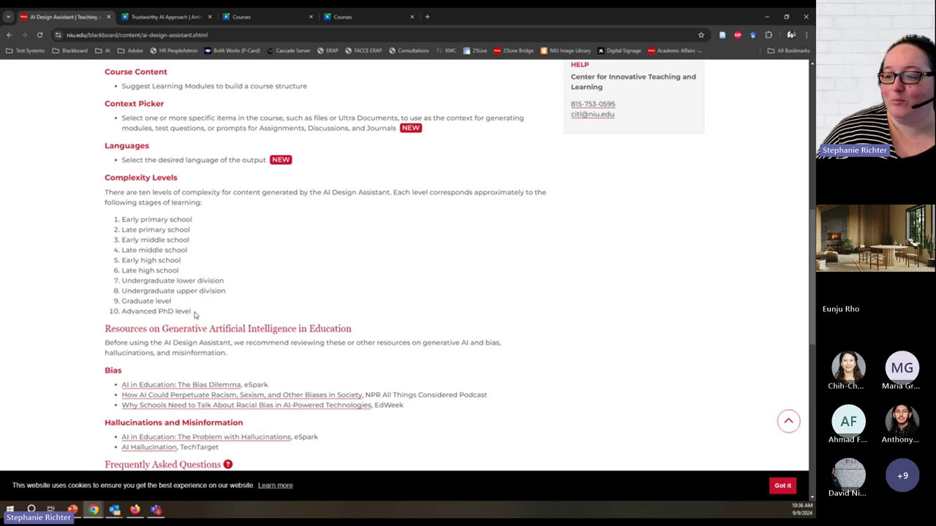
left_click_drag(195, 314, 119, 283)
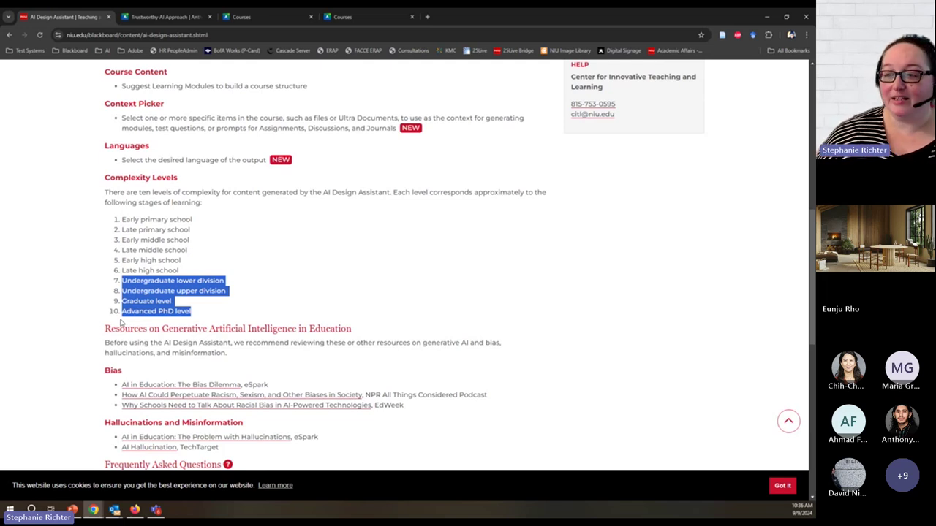
left_click_drag(121, 220, 195, 242)
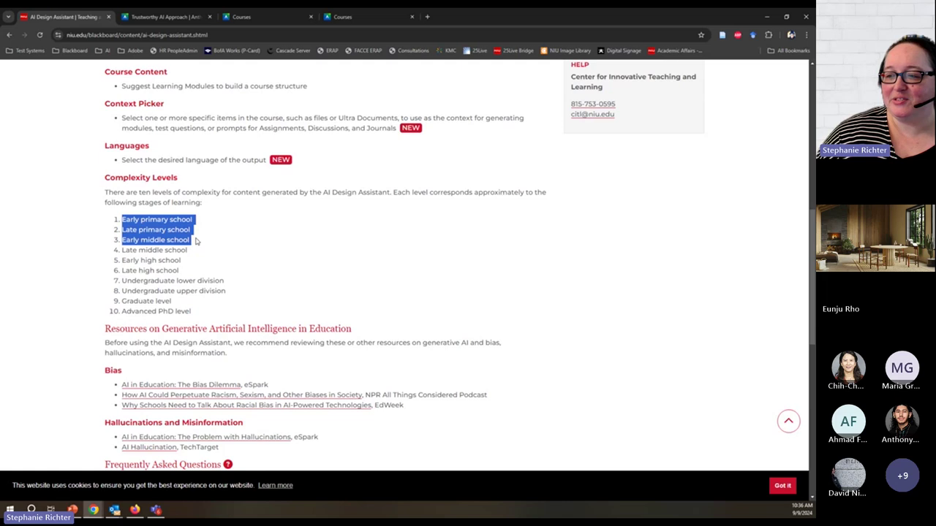
left_click(102, 290)
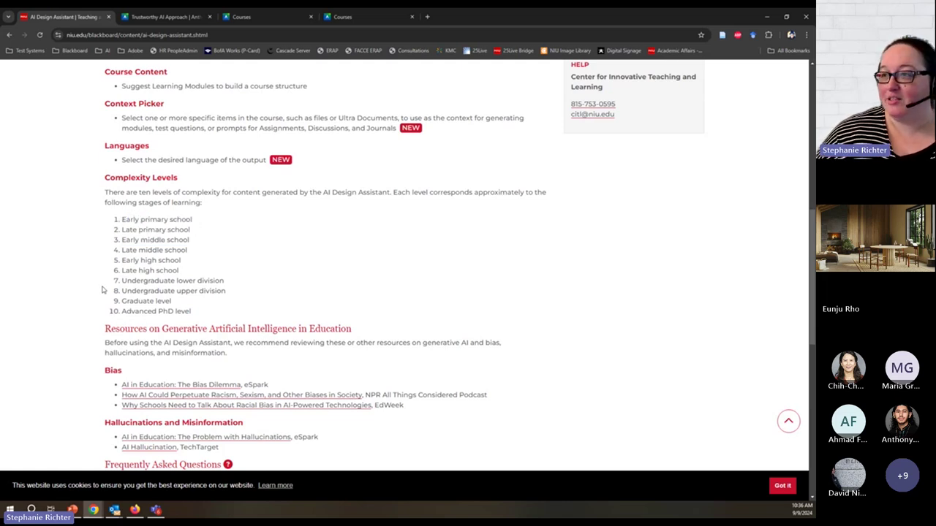
Return to the learning module generator and deselect the Reconstruction Era module, keeping the complexity level as set.
left_click(330, 22)
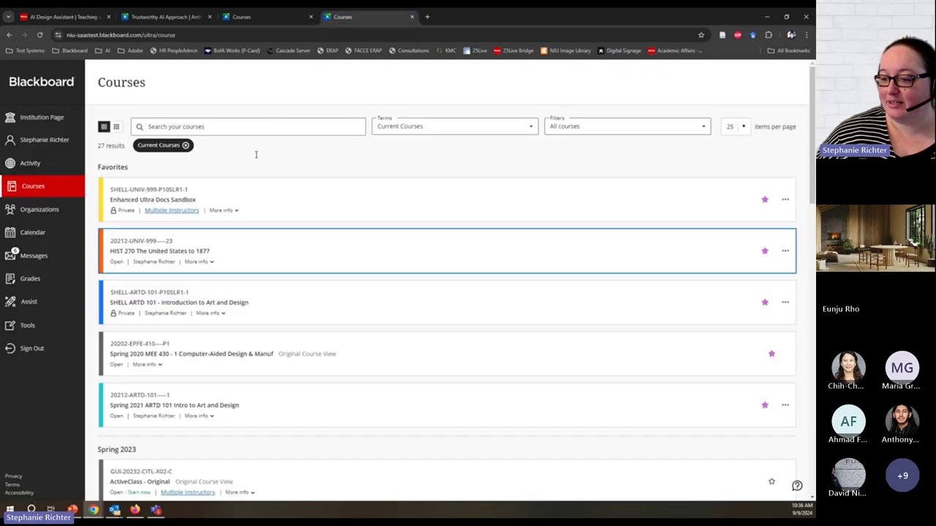
mouse_move(93, 510)
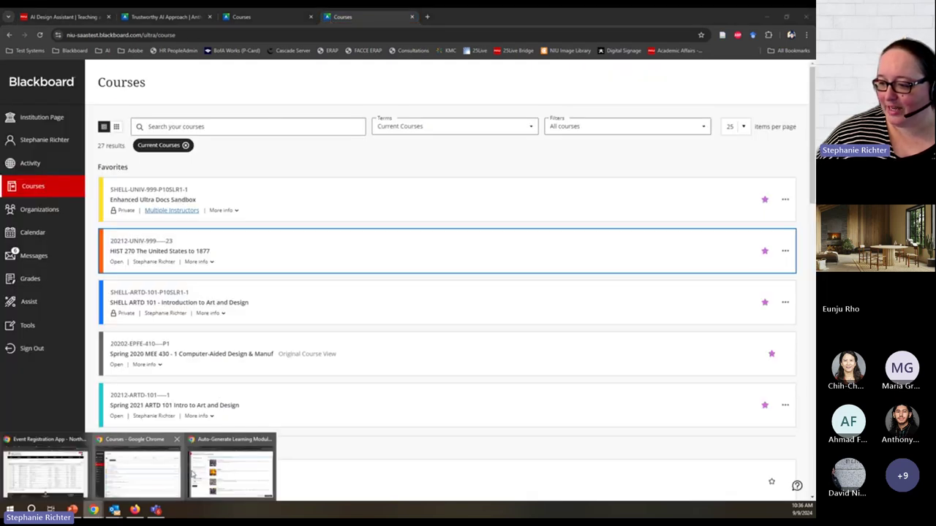
left_click(236, 478)
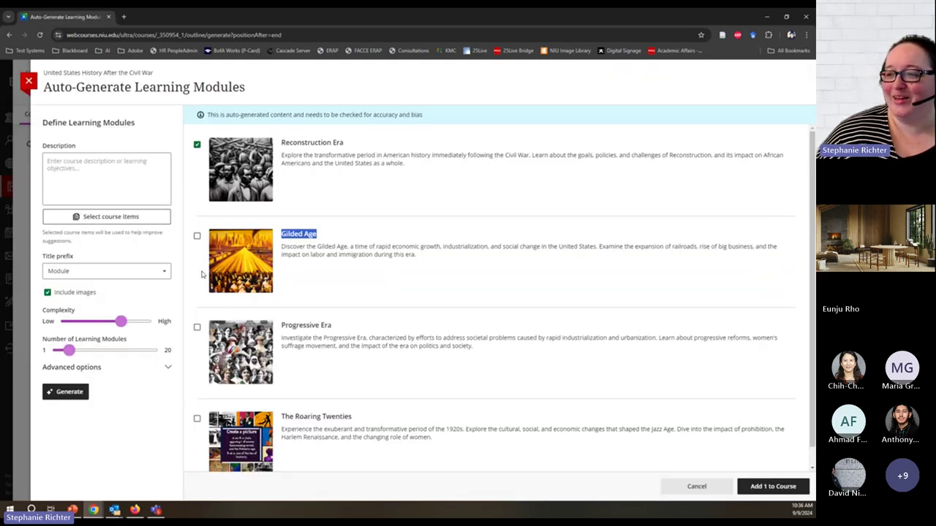
left_click(196, 144)
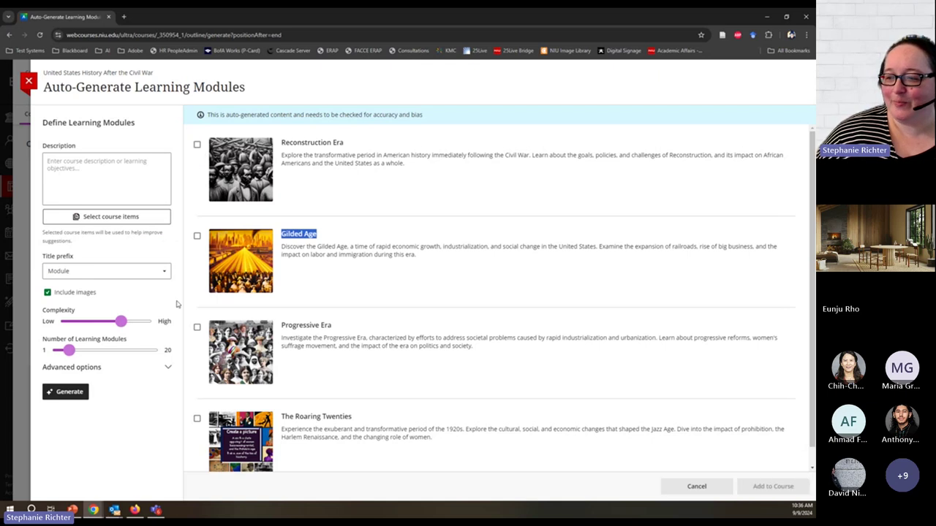
mouse_move(123, 325)
left_mouse_down()
mouse_move(62, 326)
mouse_move(121, 324)
left_mouse_up()
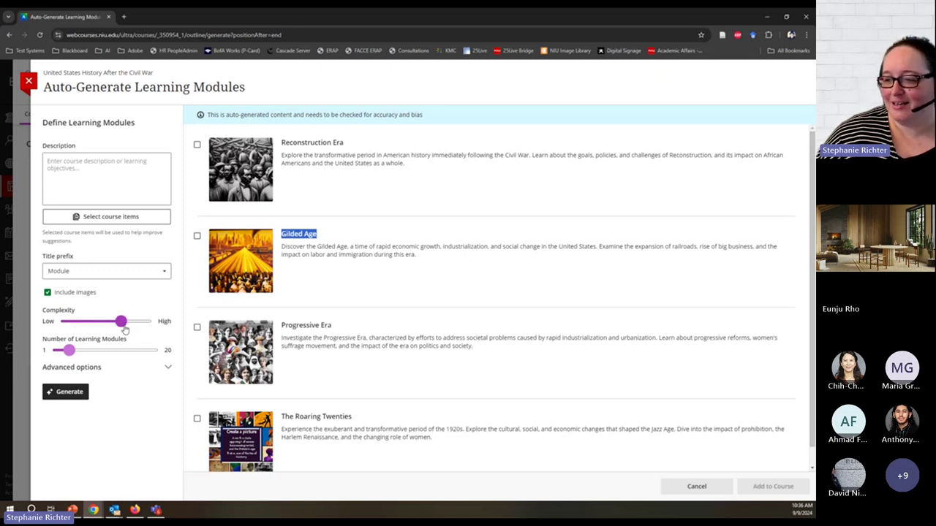
mouse_move(125, 329)
left_mouse_down()
mouse_move(150, 326)
mouse_move(122, 325)
left_mouse_up()
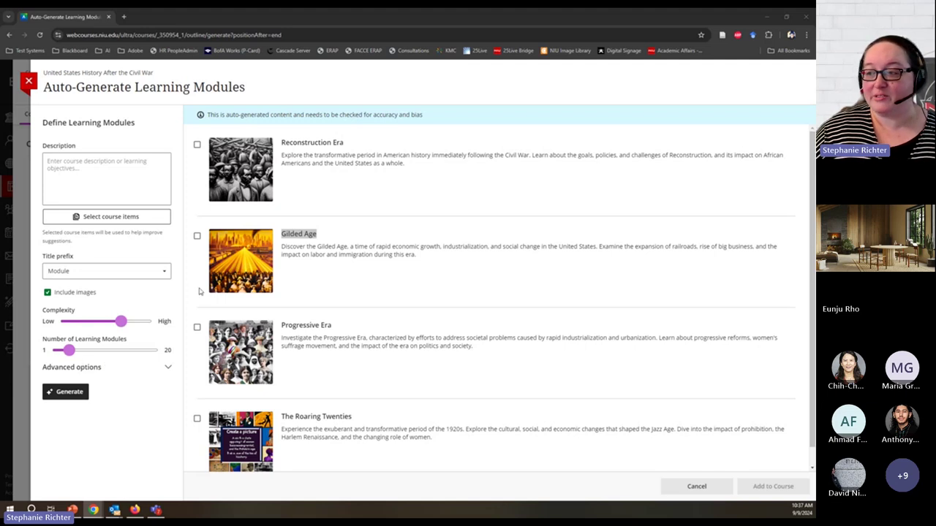
Raise the number of learning modules to generate to 8.
scroll(246, 218, "down", 1)
scroll(246, 218, "up", 1)
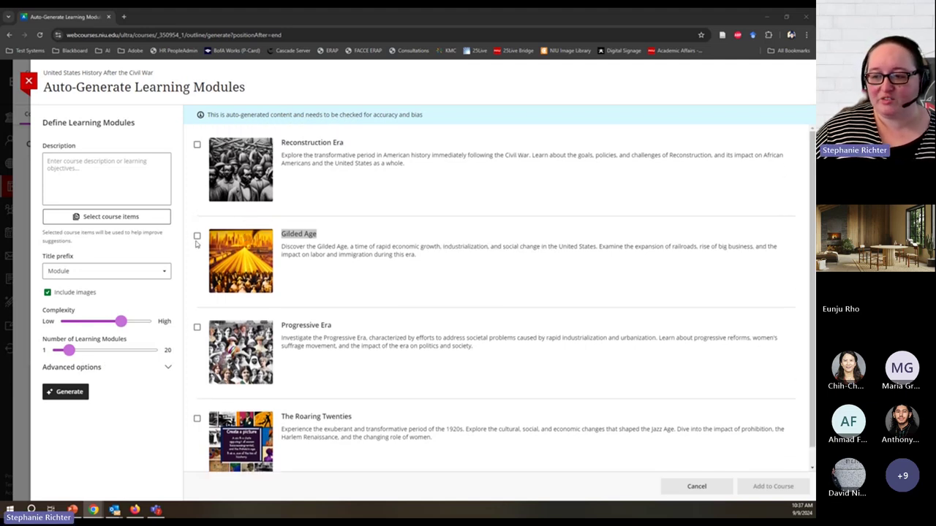
left_click(68, 351)
left_click_drag(69, 351, 91, 351)
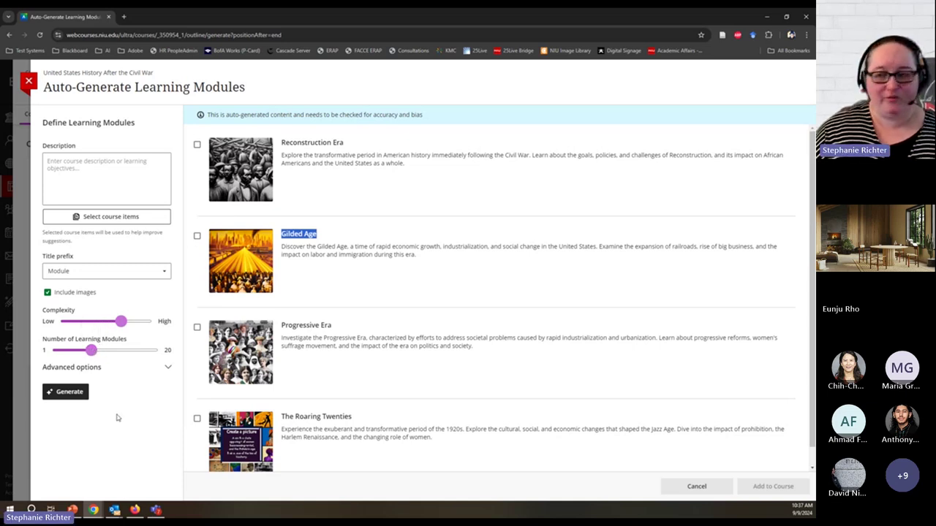
Expand the advanced options and look through the available output languages, keeping English, American.
left_click(168, 370)
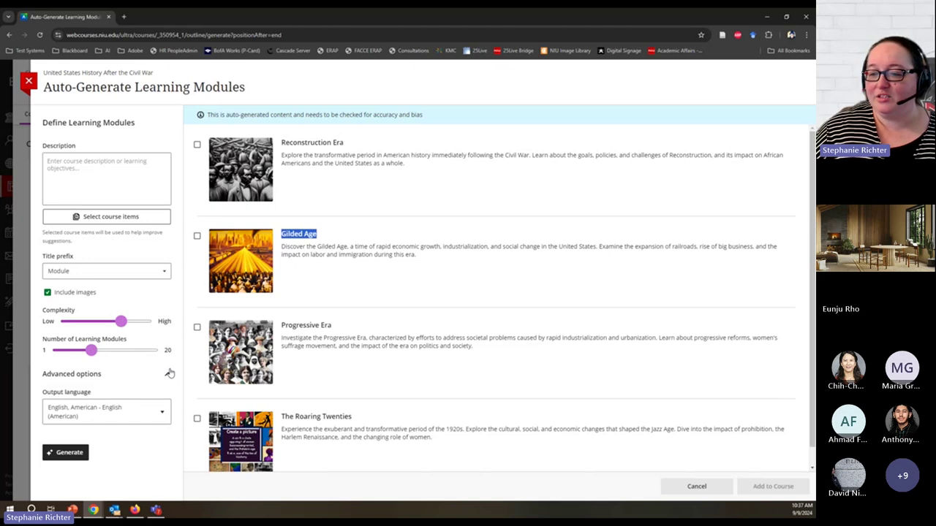
left_click(76, 416)
left_click(76, 416)
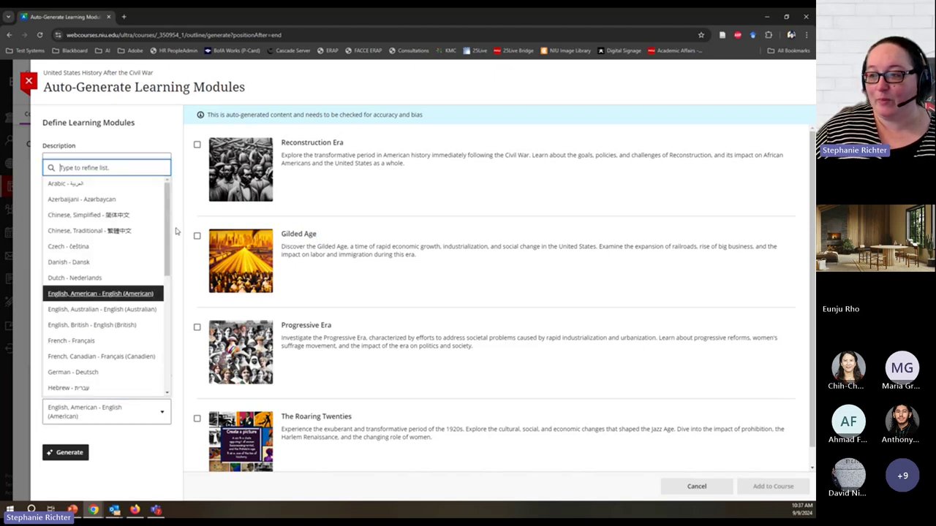
left_click_drag(170, 241, 170, 342)
scroll(170, 342, "up", 10)
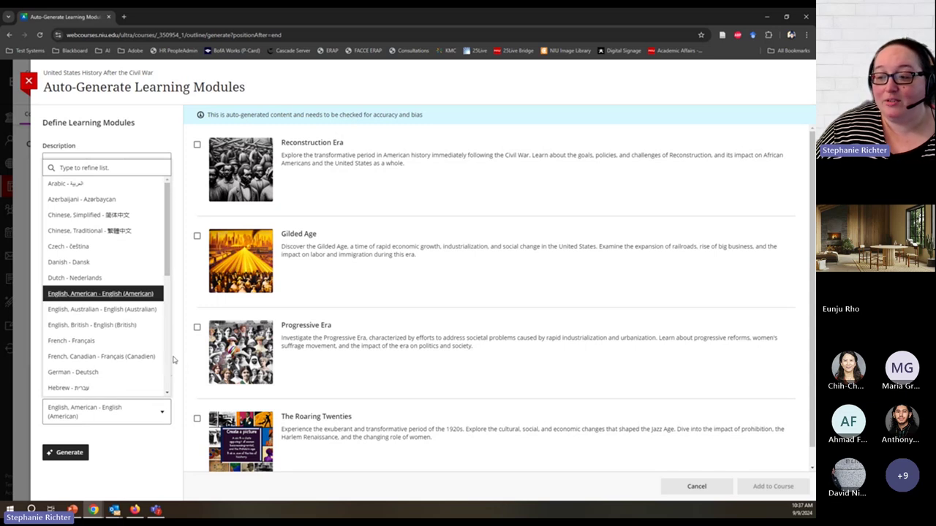
left_click(163, 426)
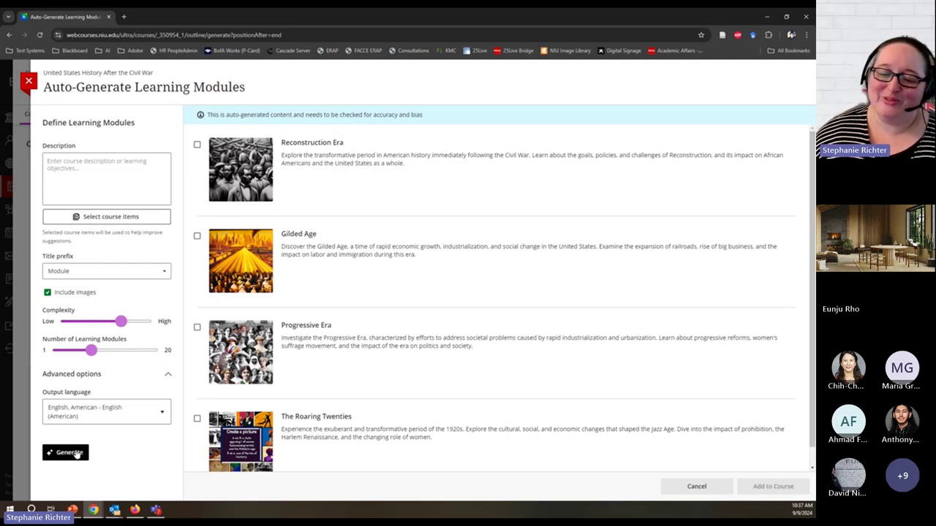
Regenerate the learning modules with the new settings and review them together with the accuracy and bias notice.
left_click(73, 454)
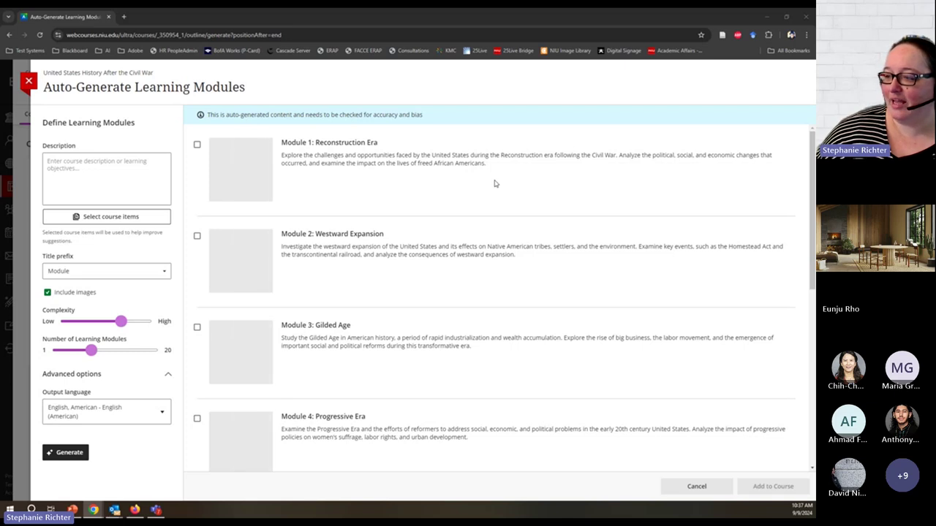
scroll(494, 184, "down", 5)
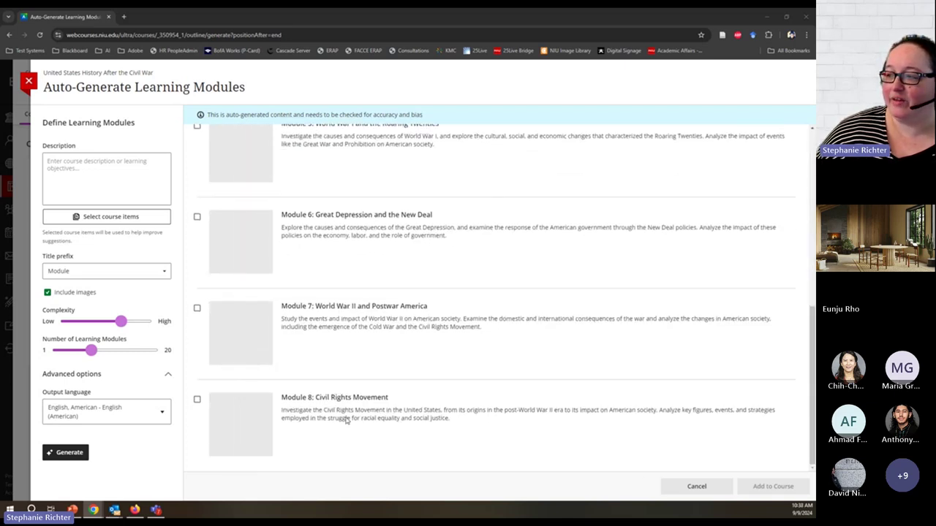
scroll(348, 420, "up", 5)
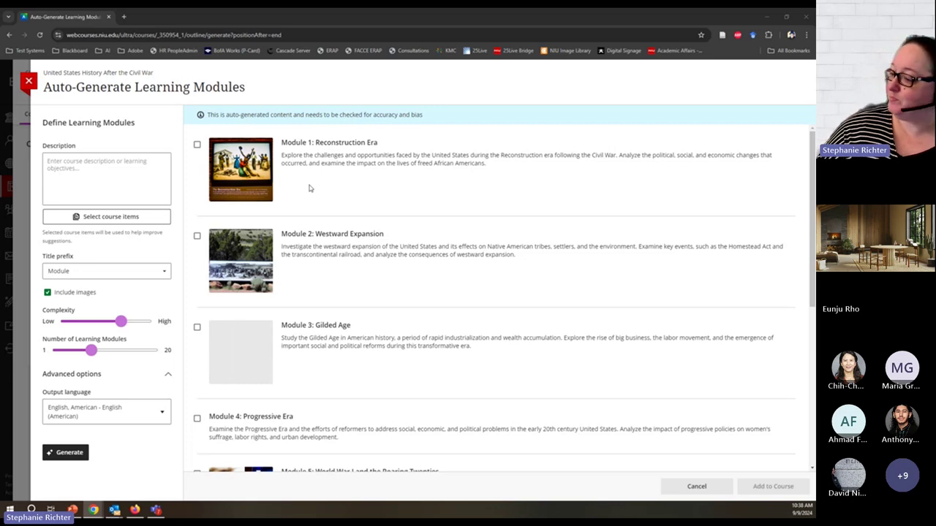
scroll(307, 198, "down", 2)
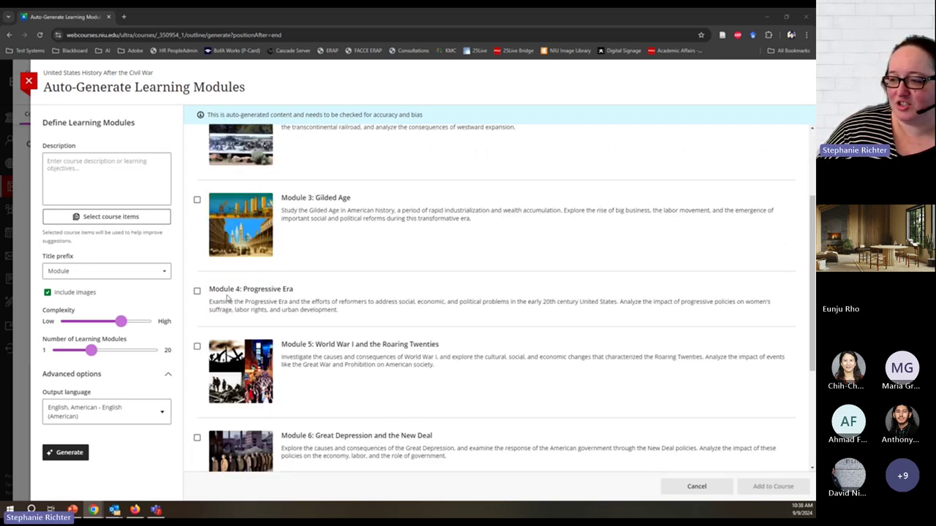
scroll(223, 306, "down", 3)
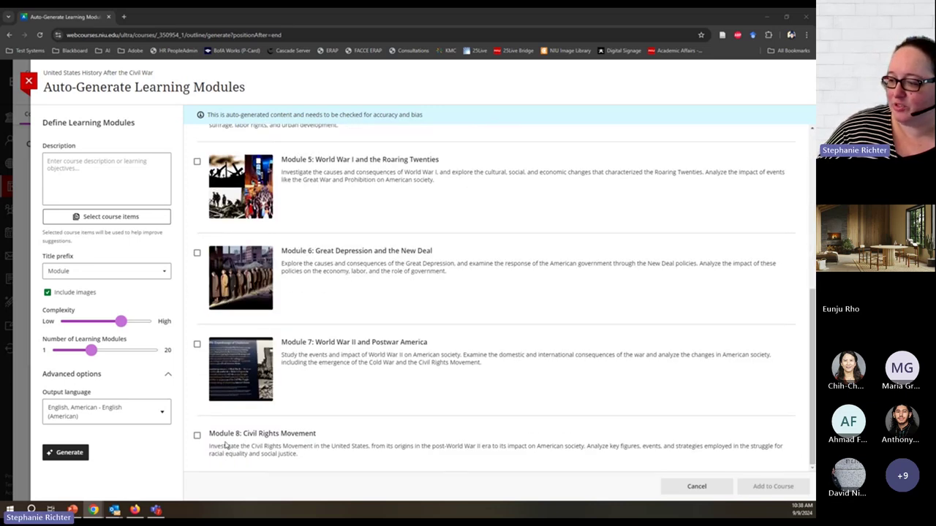
scroll(226, 444, "up", 5)
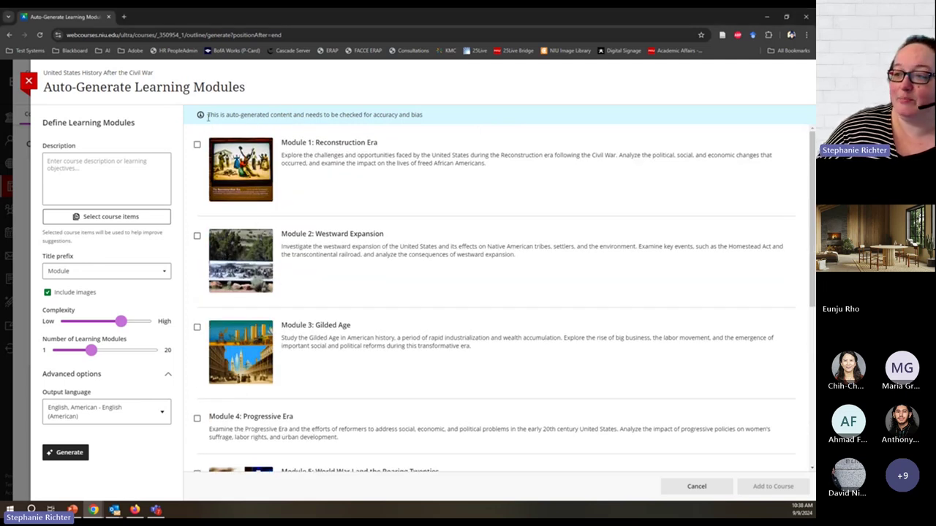
left_click_drag(207, 116, 447, 122)
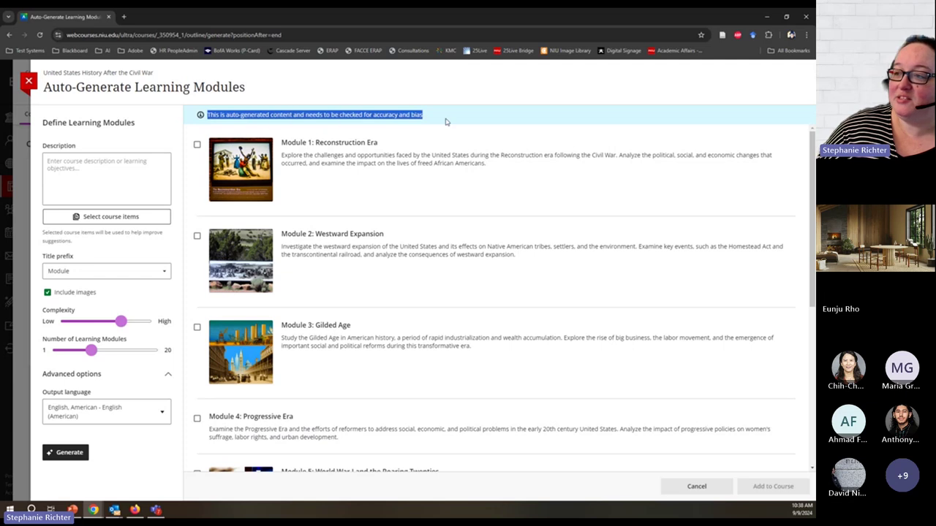
left_click(368, 124)
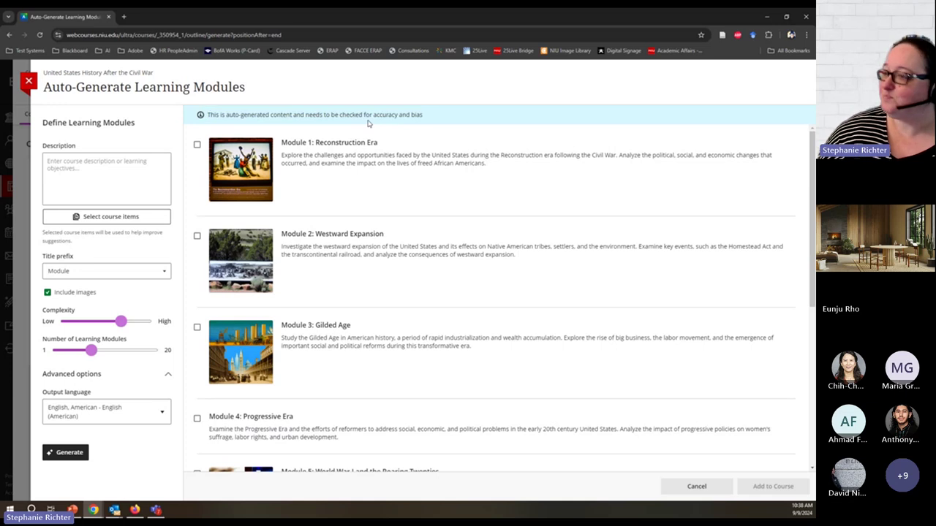
Select all eight generated learning modules, from Module 1: Reconstruction Era through Module 8: Civil Rights Movement.
left_click(197, 146)
left_click(196, 237)
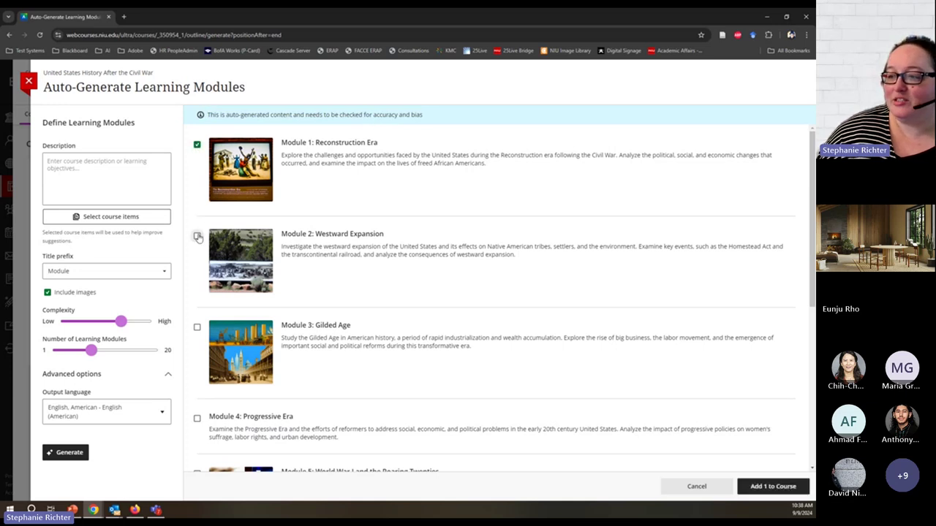
left_click(197, 327)
left_click(196, 418)
scroll(215, 335, "down", 1)
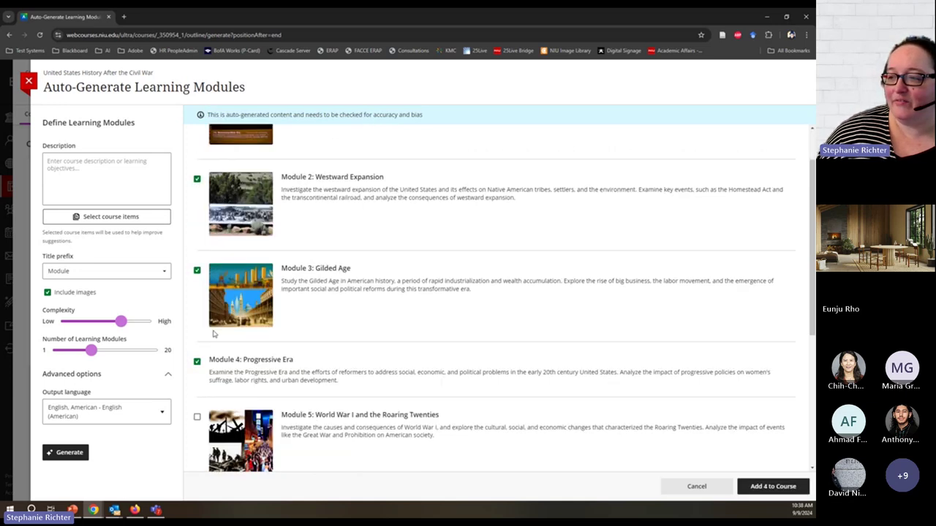
scroll(214, 334, "down", 3)
left_click(197, 218)
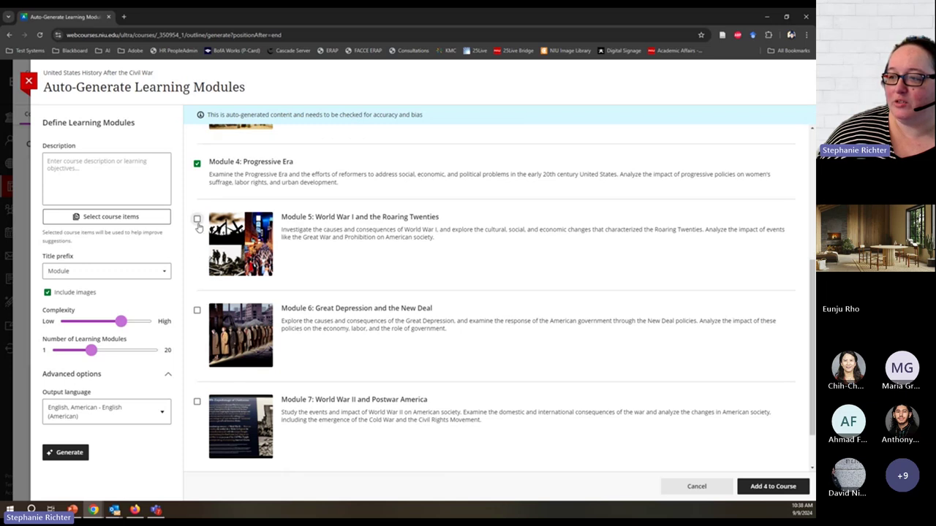
left_click(197, 310)
left_click(197, 401)
scroll(201, 400, "down", 1)
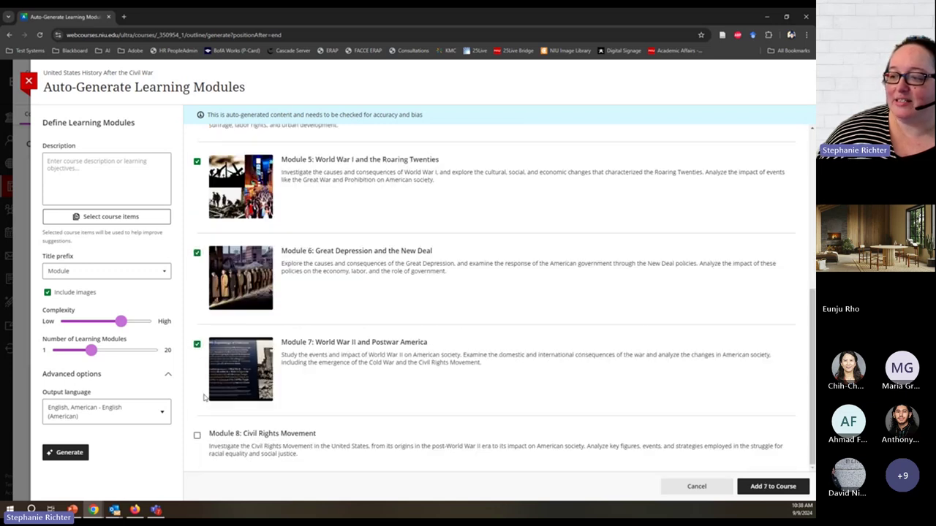
left_click(197, 435)
Add the eight selected modules to the course and look them over in the course content.
scroll(311, 350, "up", 4)
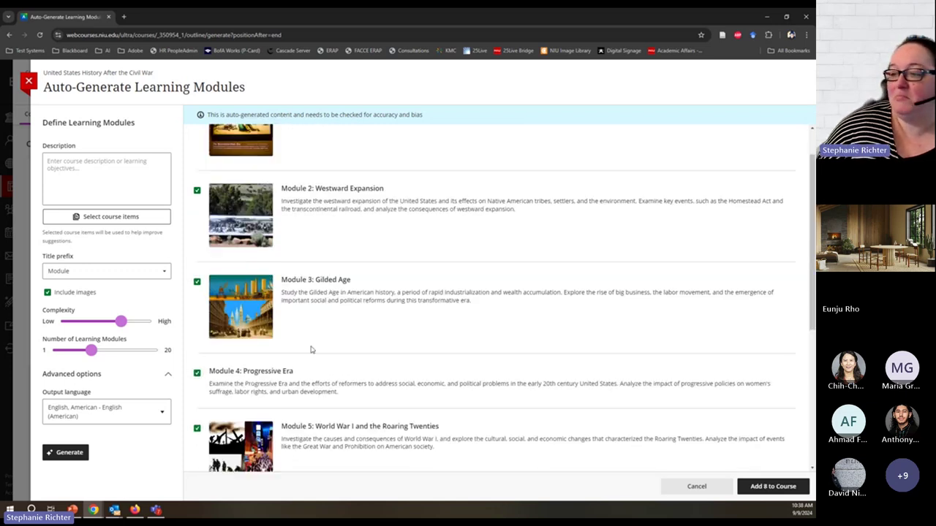
scroll(311, 349, "up", 1)
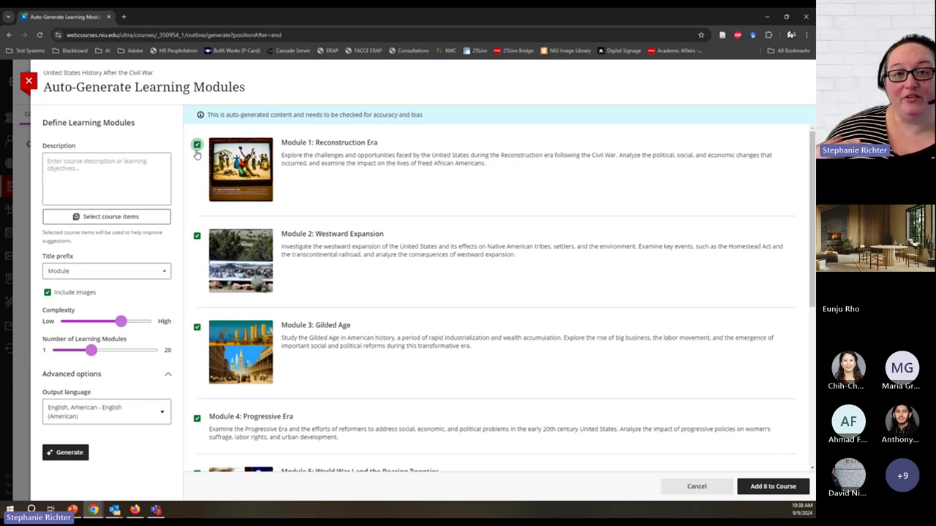
left_click(757, 491)
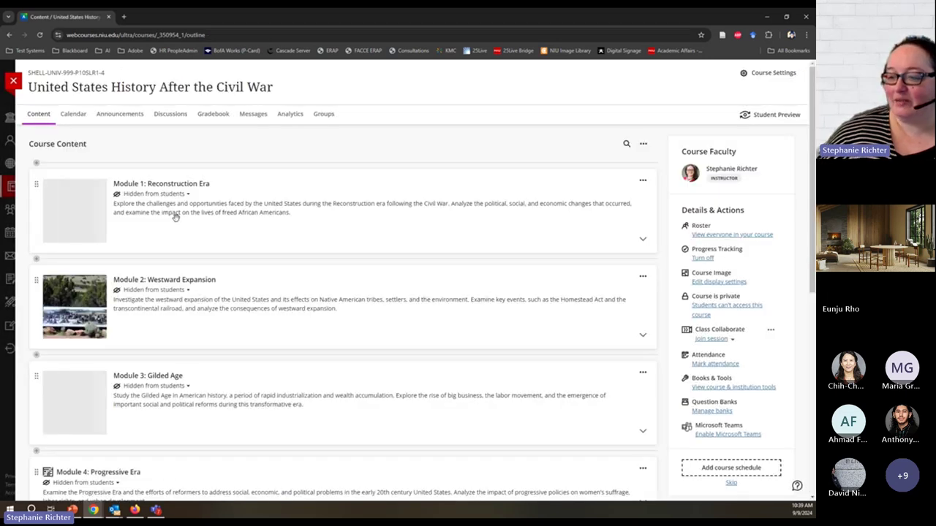
scroll(250, 242, "down", 5)
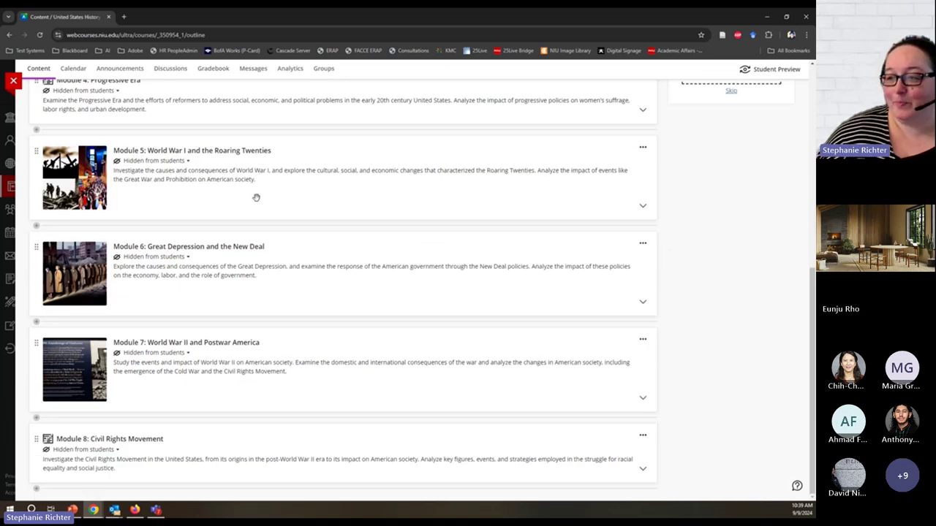
left_click(196, 361)
left_click(196, 360)
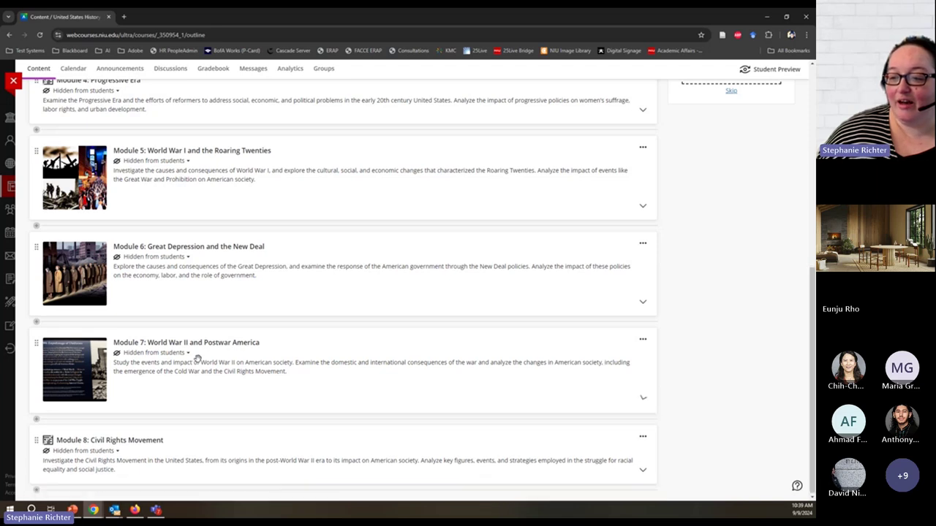
Open the form for a new learning module between Module 6 and Module 7, view its settings, and leave without saving.
left_click(36, 322)
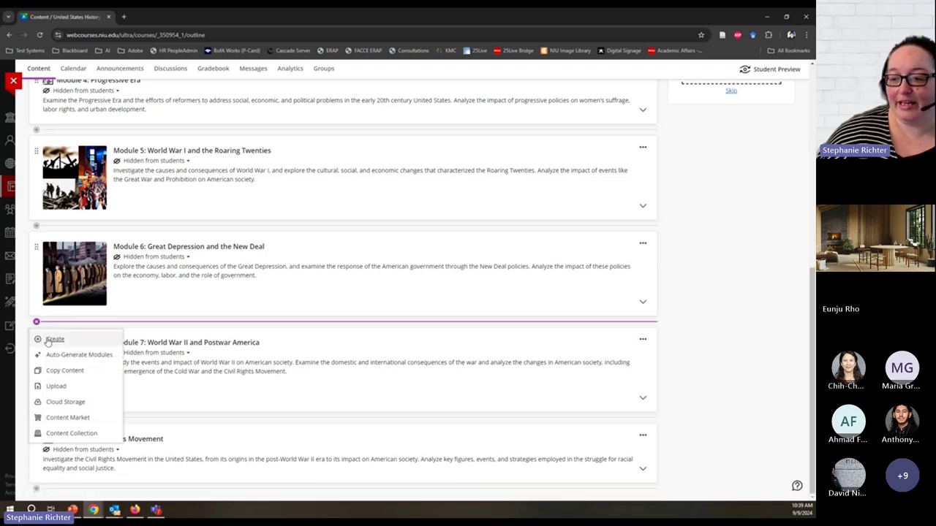
left_click(303, 375)
left_click(37, 322)
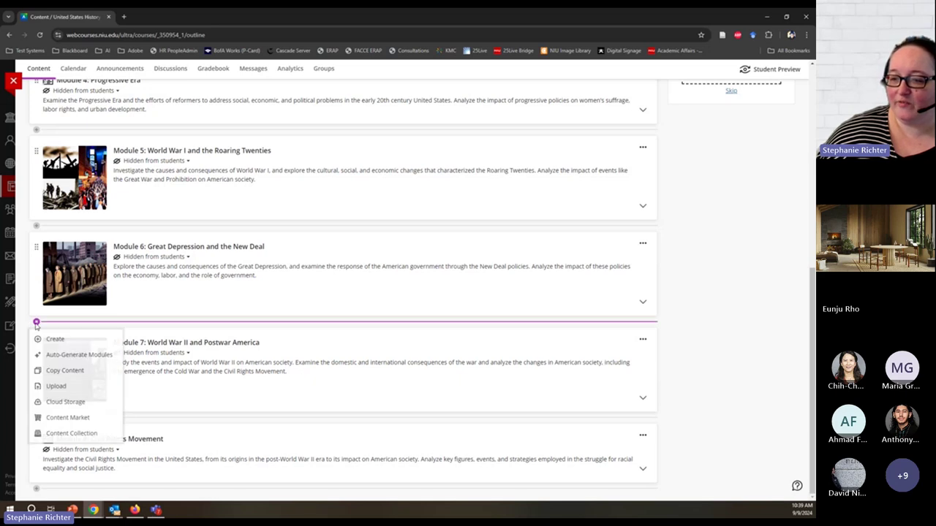
left_click(38, 339)
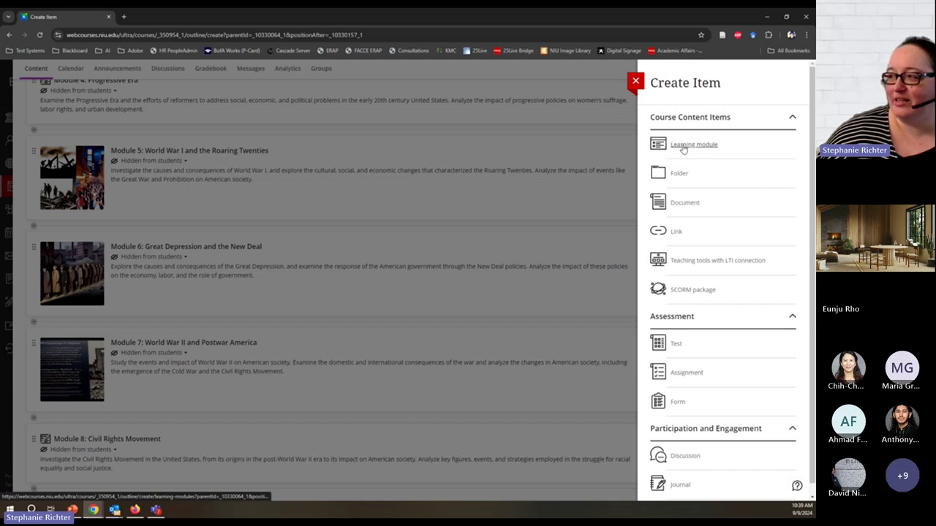
left_click(683, 146)
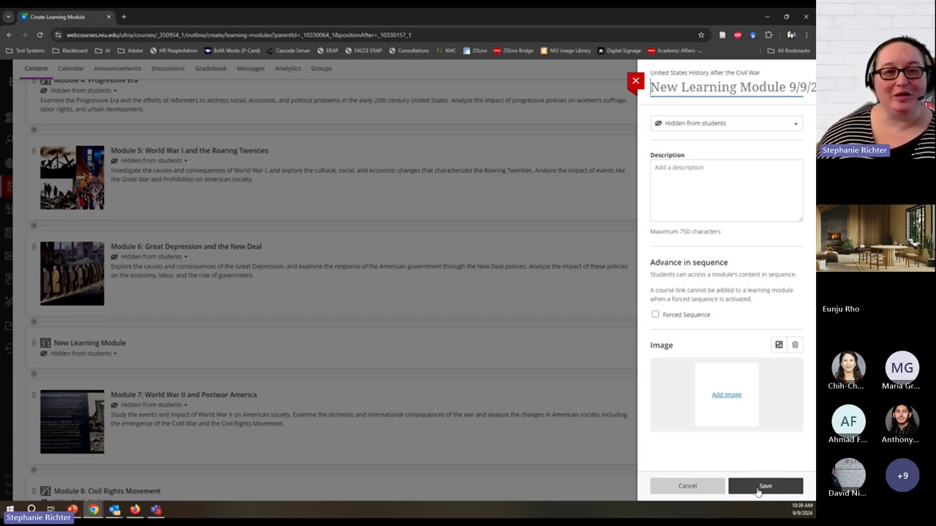
left_click(758, 487)
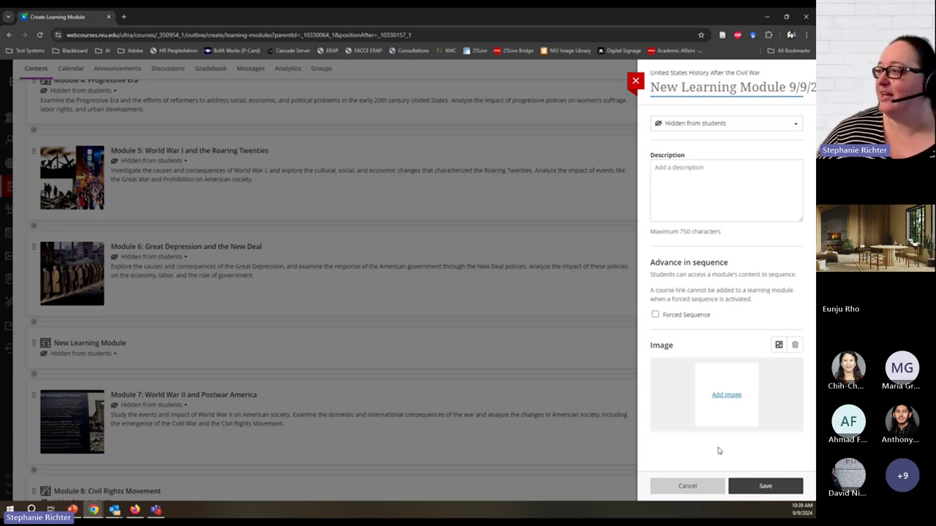
left_click(635, 82)
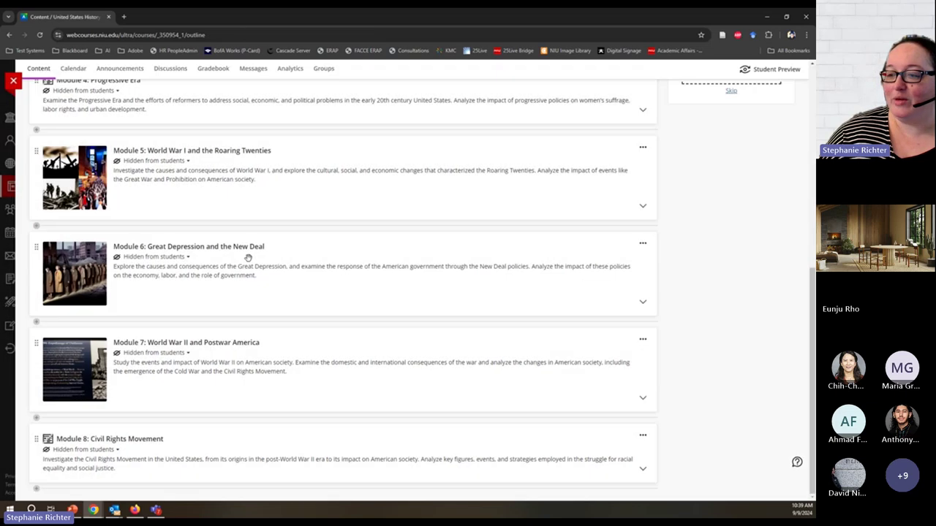
Open Module 1: Reconstruction Era for editing and examine its description, image and accessibility settings.
scroll(186, 406, "up", 6)
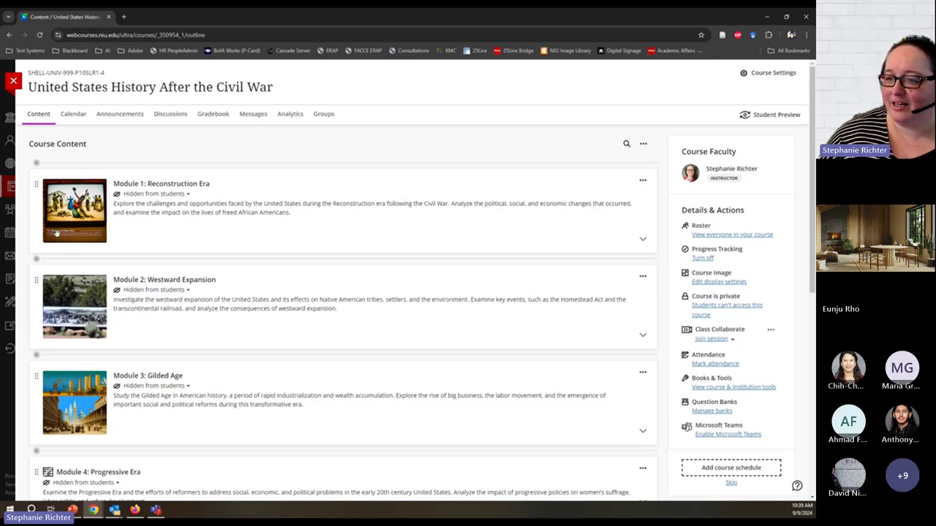
mouse_move(83, 233)
left_mouse_down()
mouse_move(104, 240)
mouse_move(83, 231)
left_mouse_up()
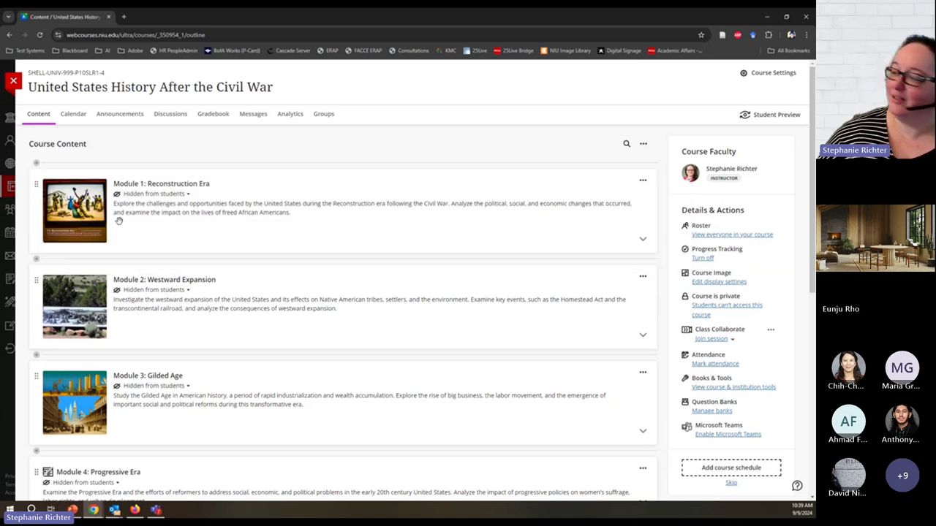
left_click(642, 184)
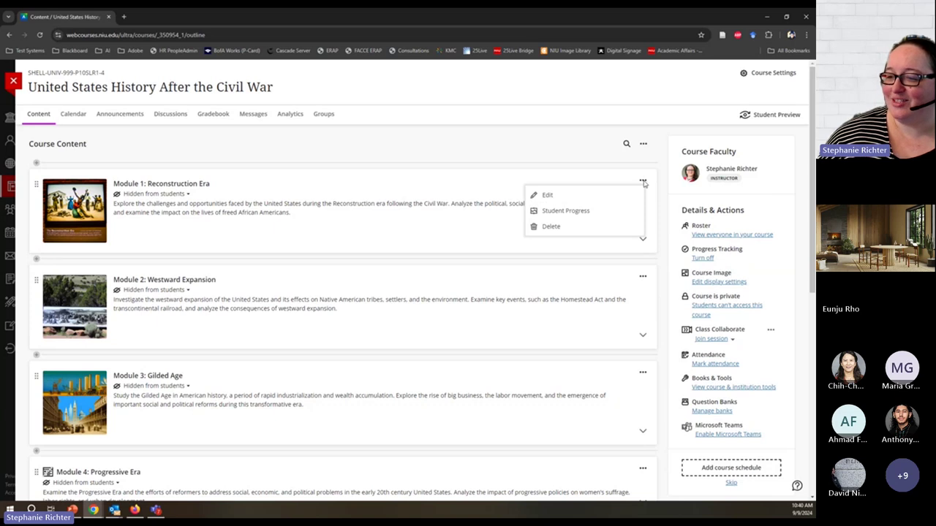
left_click(548, 197)
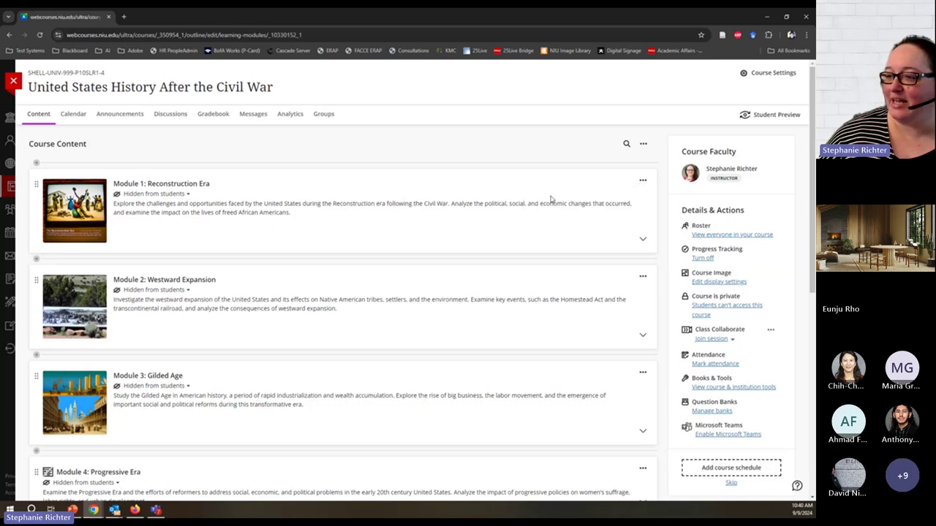
left_click_drag(738, 201, 682, 175)
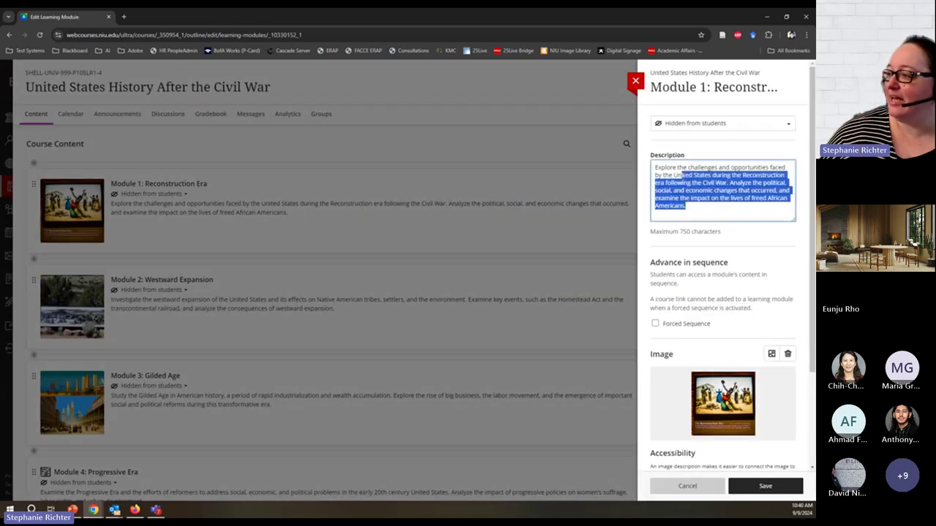
left_click(706, 214)
scroll(705, 214, "down", 3)
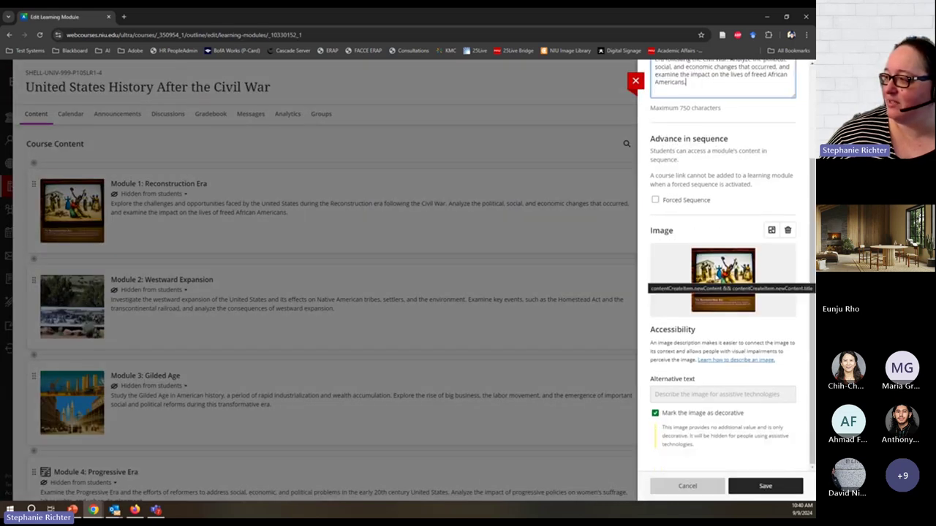
View the available image sources for replacing Module 1's image, cancelling both the image insertion and the module edit.
left_click(771, 230)
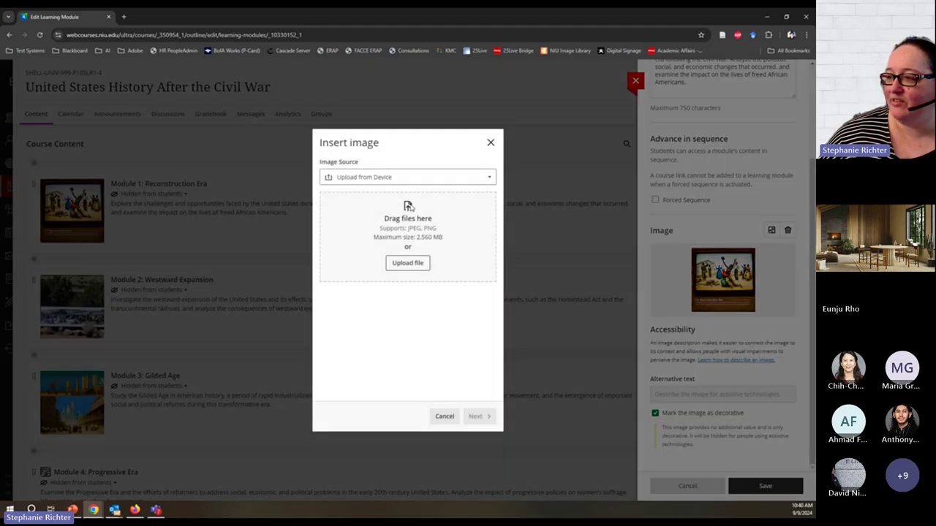
left_click(383, 179)
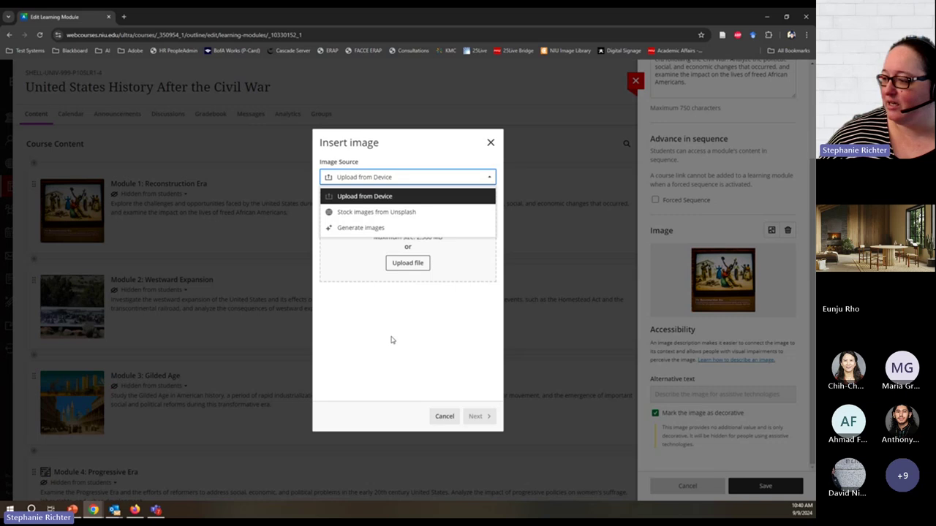
left_click(457, 432)
left_click(444, 416)
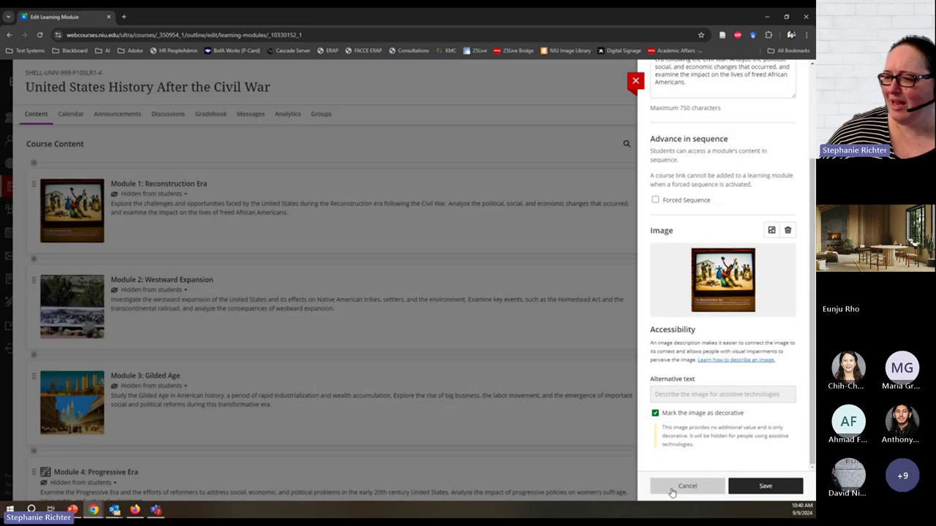
left_click(687, 485)
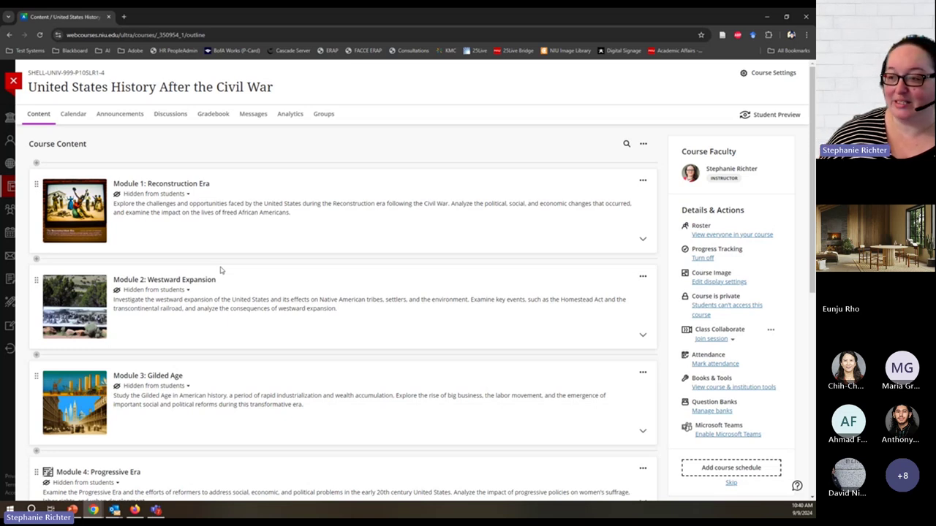
Switch to the other Blackboard browser window and open the SHELL ARTD 101 - Introduction to Art and Design course.
scroll(251, 232, "down", 5)
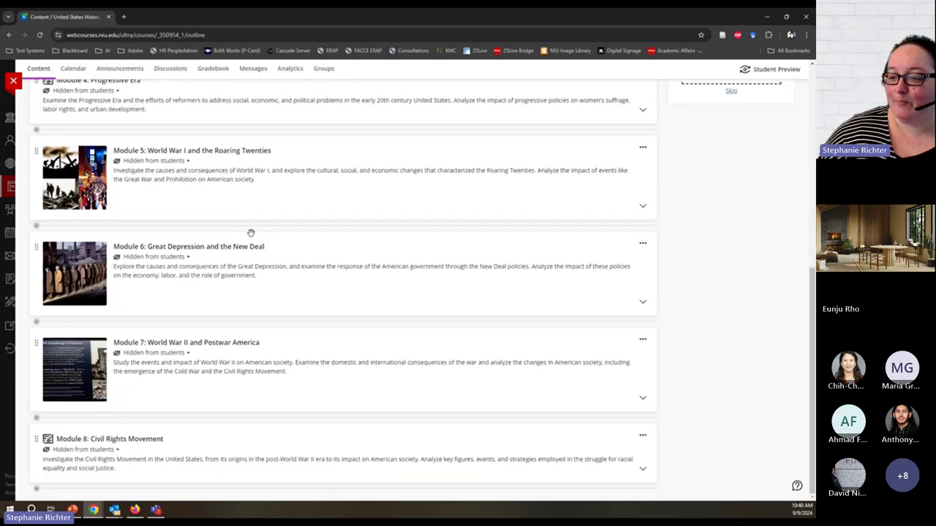
scroll(251, 232, "up", 6)
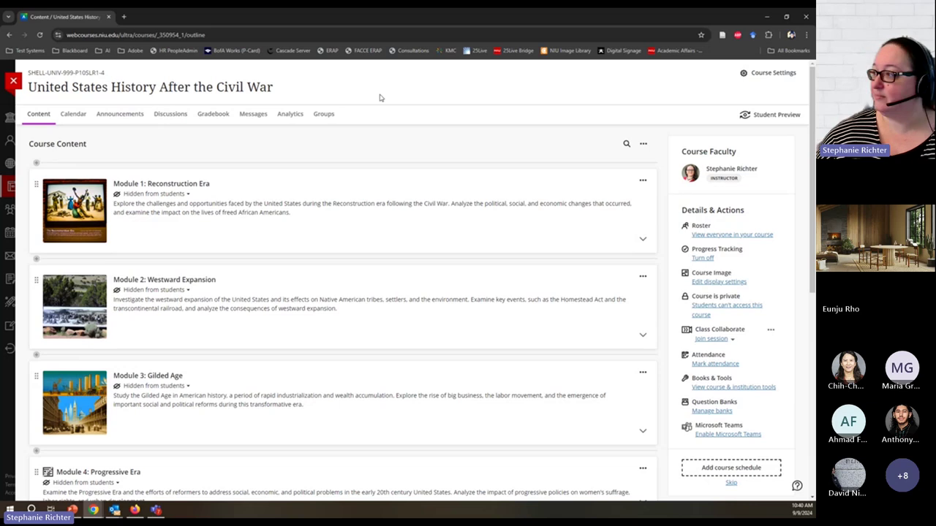
left_click(767, 16)
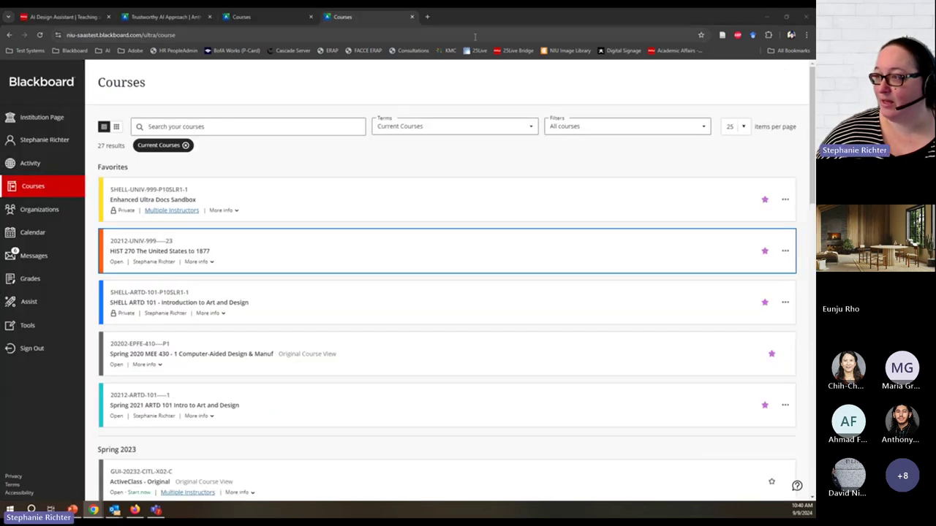
left_click(146, 303)
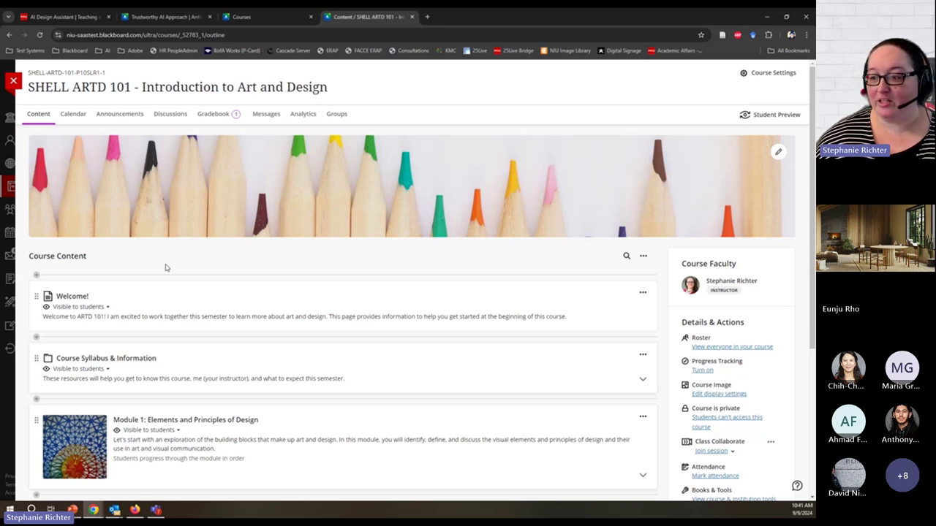
Expand Module 2: What Is Art? in the course content and open its What is Art quiz.
scroll(165, 268, "down", 3)
scroll(165, 265, "up", 1)
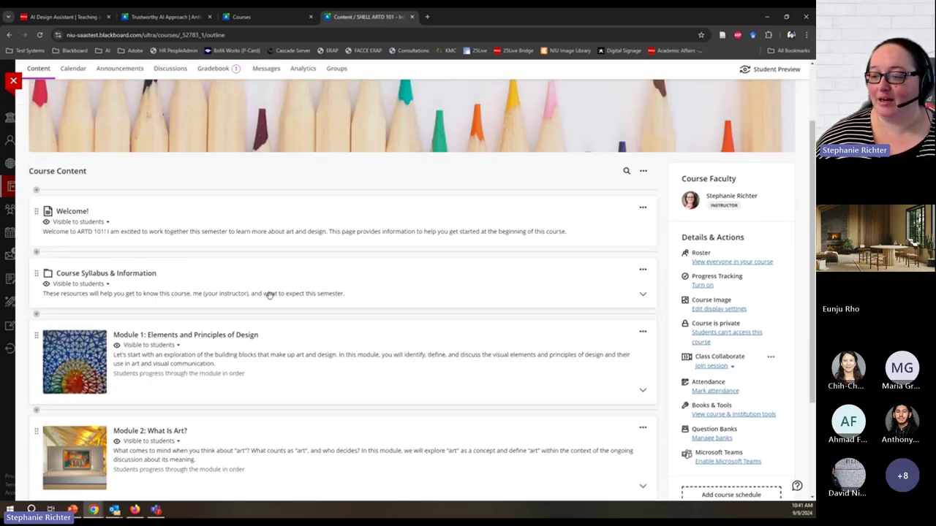
scroll(305, 320, "down", 2)
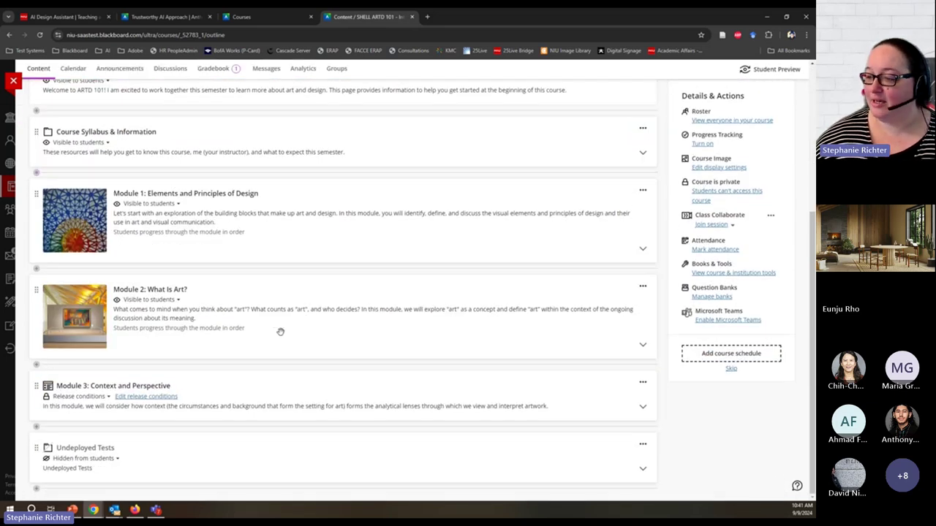
left_click(283, 328)
scroll(285, 325, "down", 3)
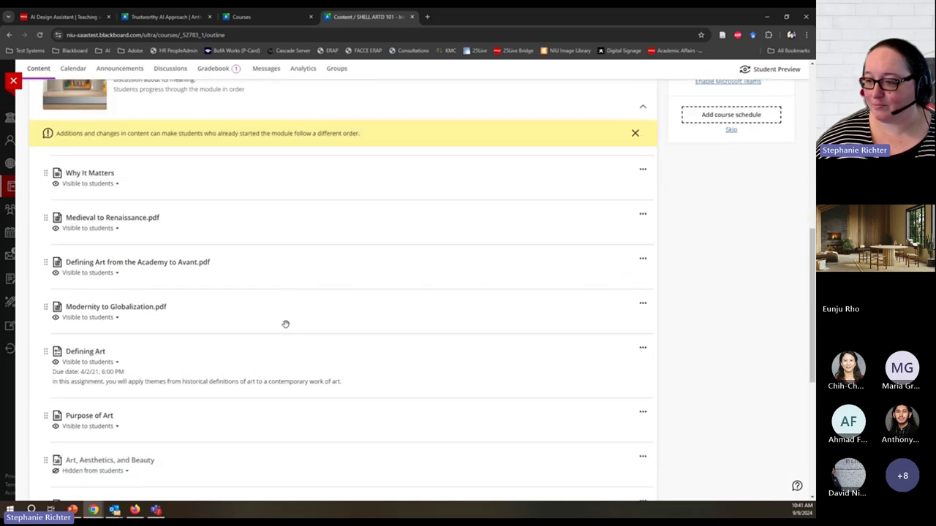
scroll(285, 324, "down", 2)
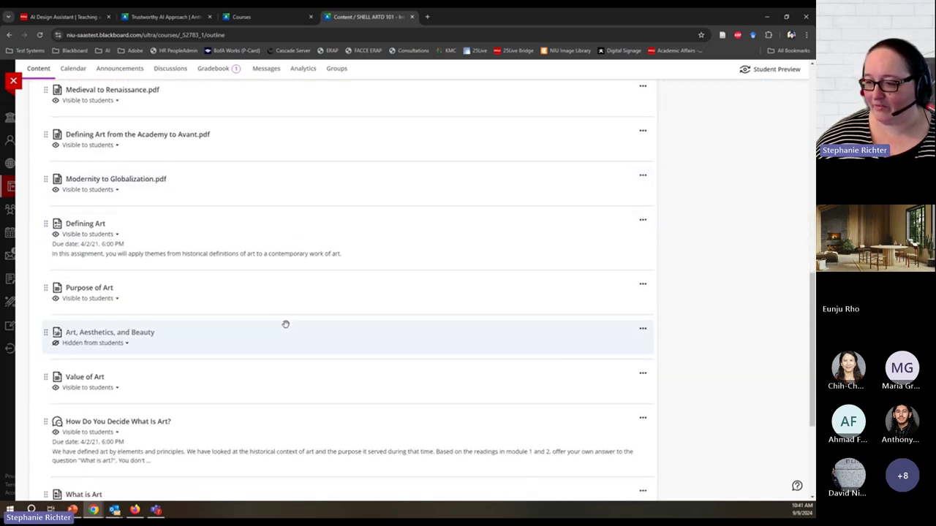
scroll(285, 324, "down", 2)
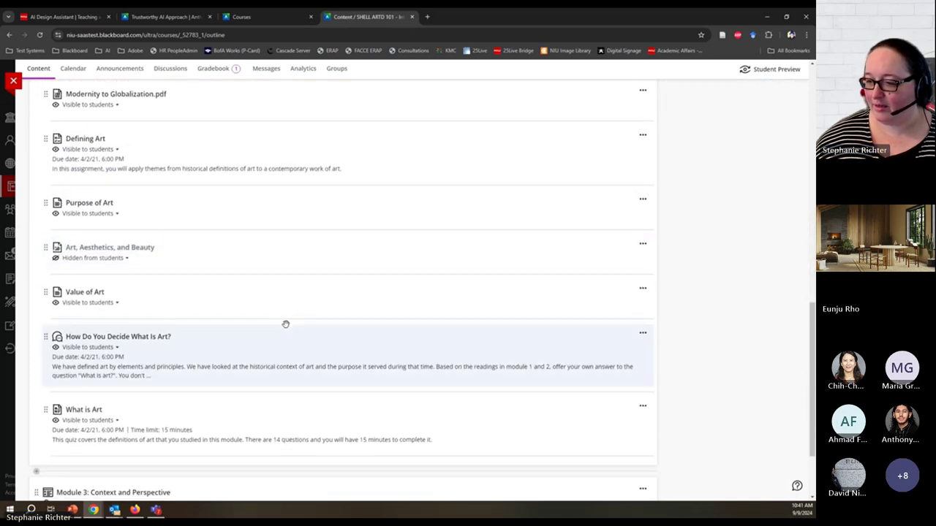
left_click(76, 416)
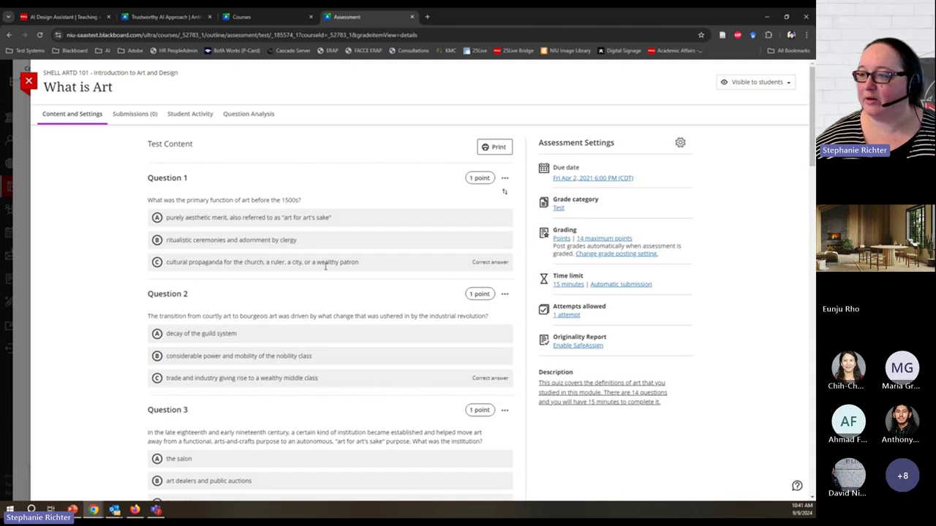
Start auto-generating questions for insertion after Question 14 at the end of the What is Art quiz.
scroll(314, 299, "down", 3)
scroll(307, 310, "down", 15)
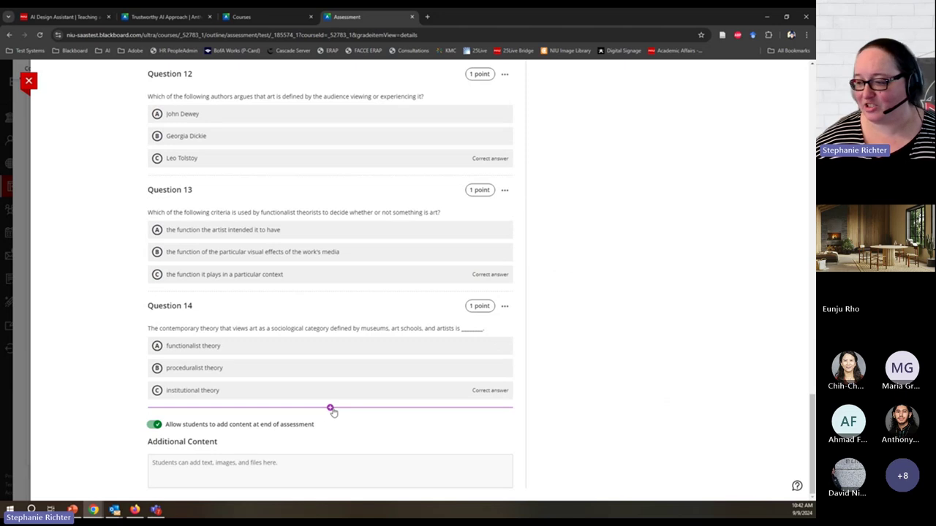
left_click(331, 409)
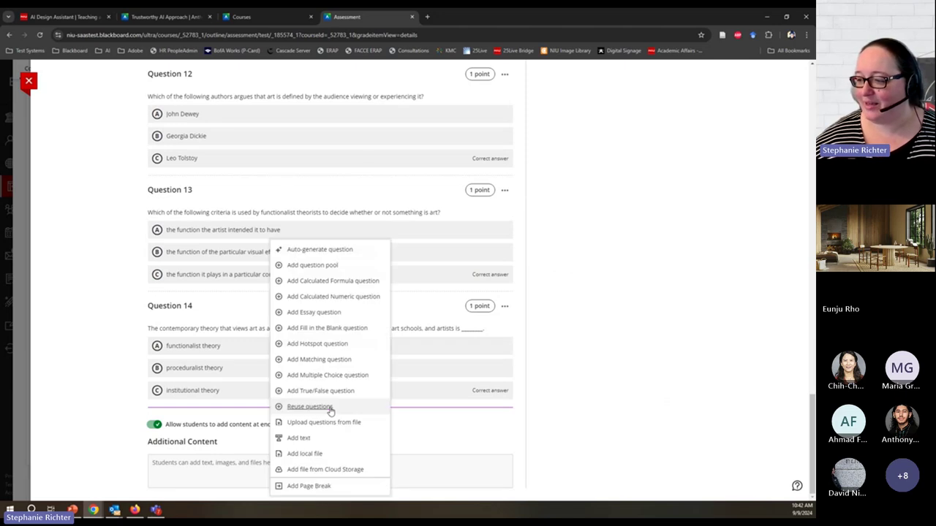
left_click(430, 432)
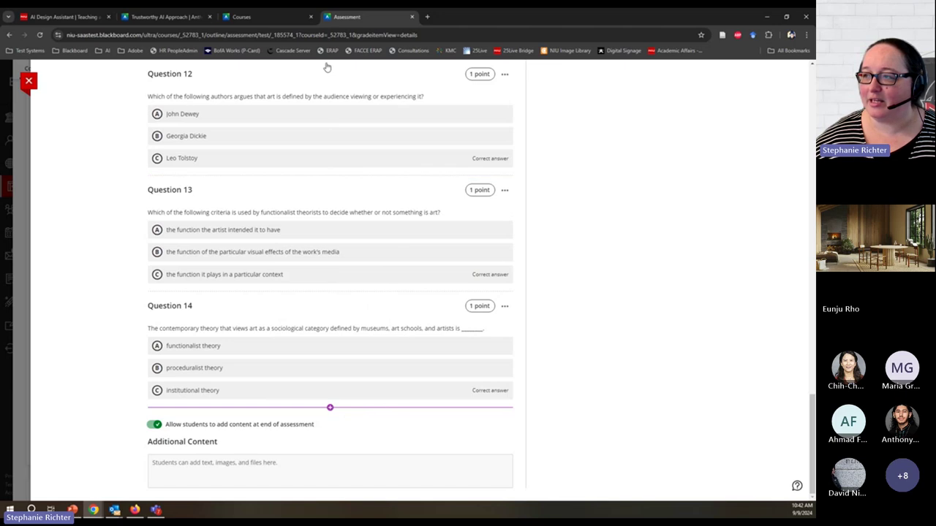
left_click(330, 410)
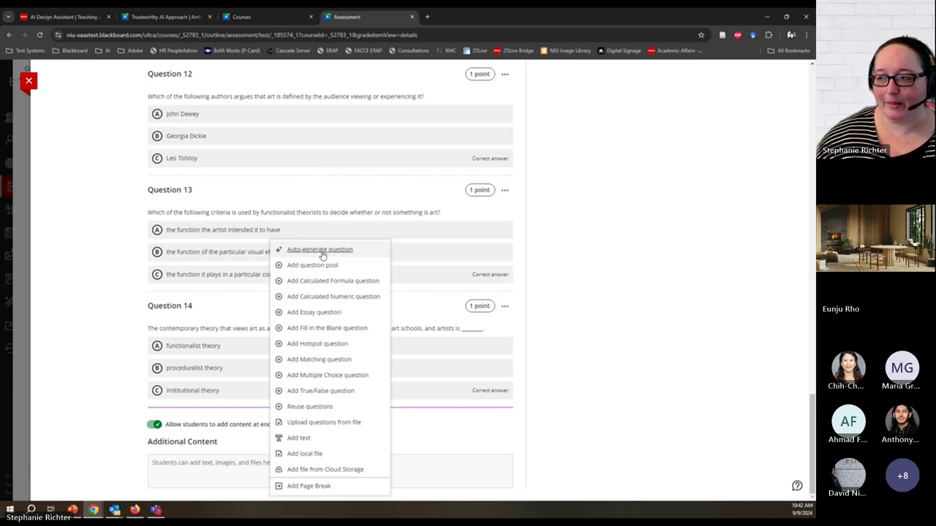
left_click(322, 251)
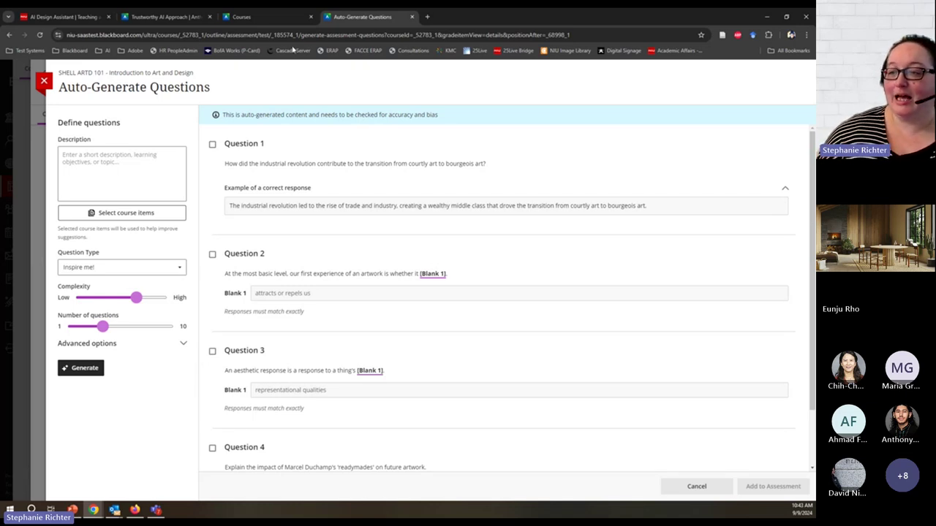
Choose Medieval to Renaissance.pdf, Defining Art from the Academy to Avant.pdf and Modernity to Globalization.pdf from Module 2 as the source course items.
left_click(93, 170)
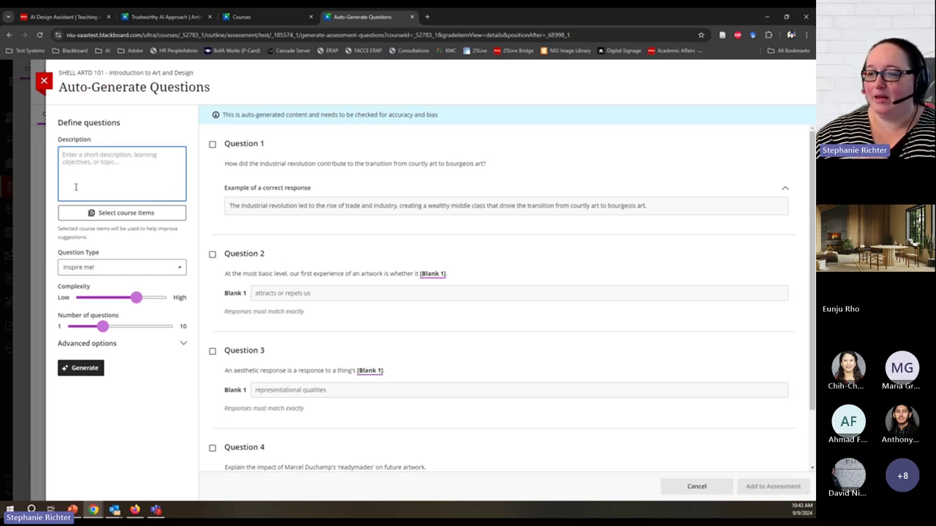
left_click(121, 215)
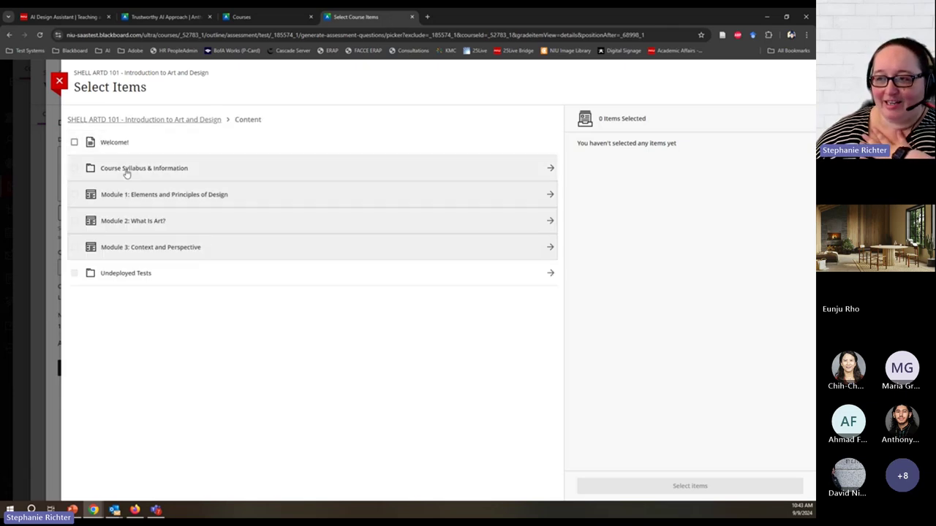
left_click(159, 224)
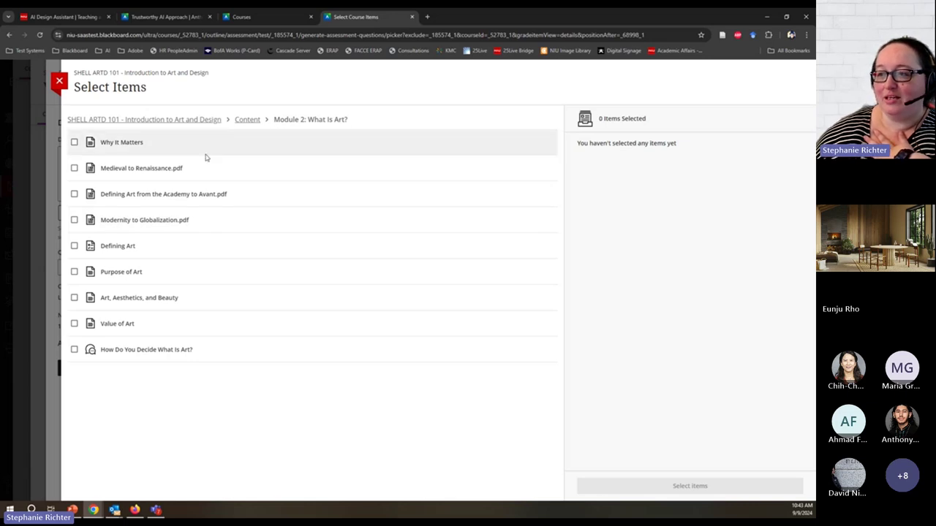
left_click(74, 168)
left_click(73, 194)
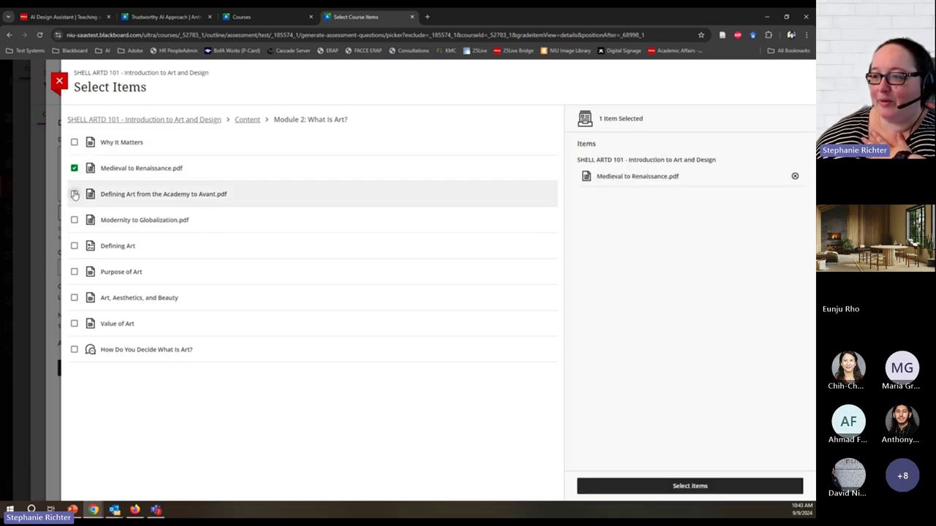
left_click(74, 221)
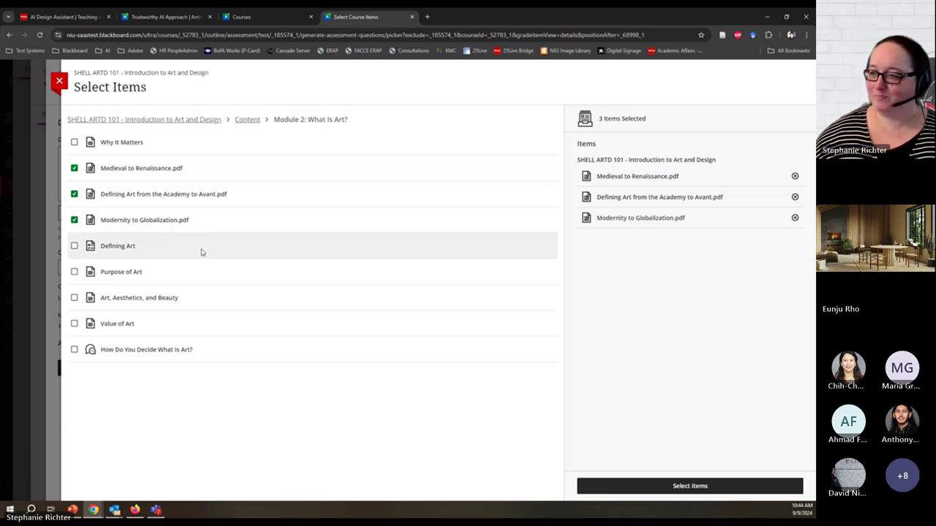
left_click(628, 488)
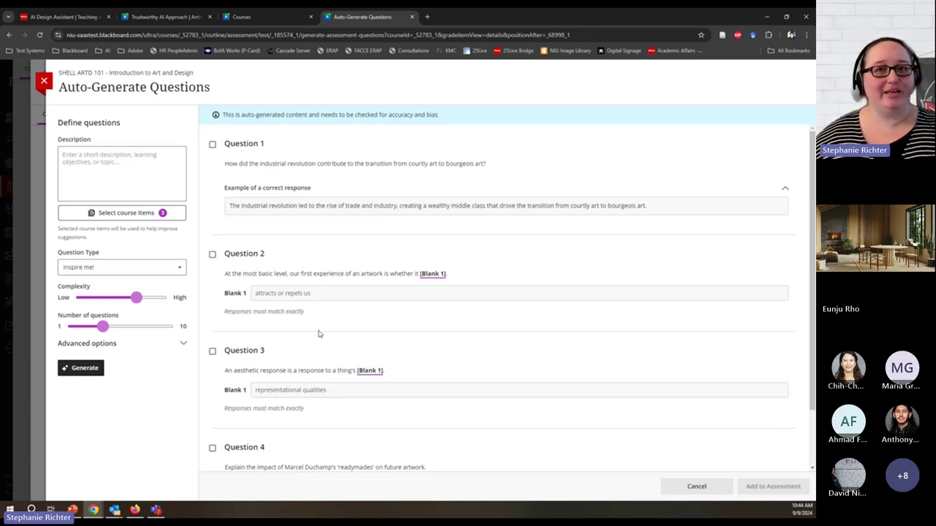
Review the question types, keep Inspire me!, and set the number of questions to 10.
left_click(147, 267)
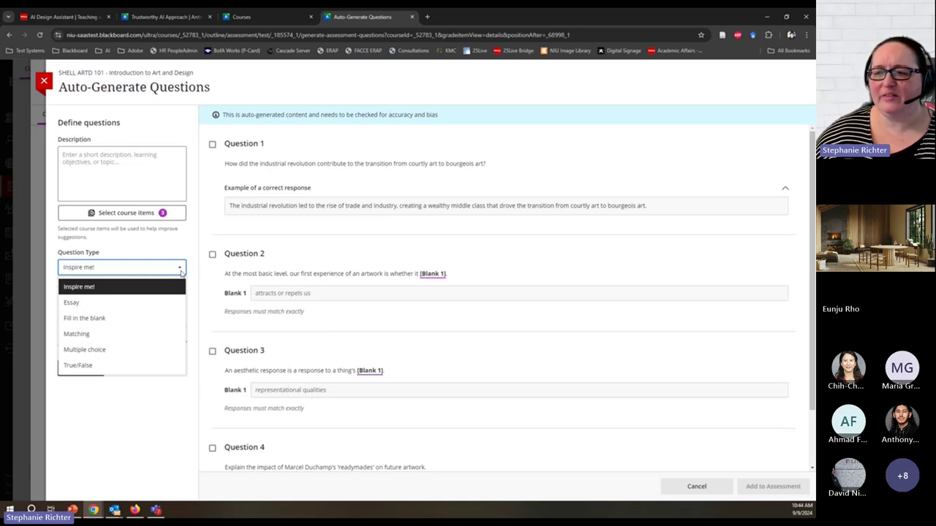
left_click(85, 269)
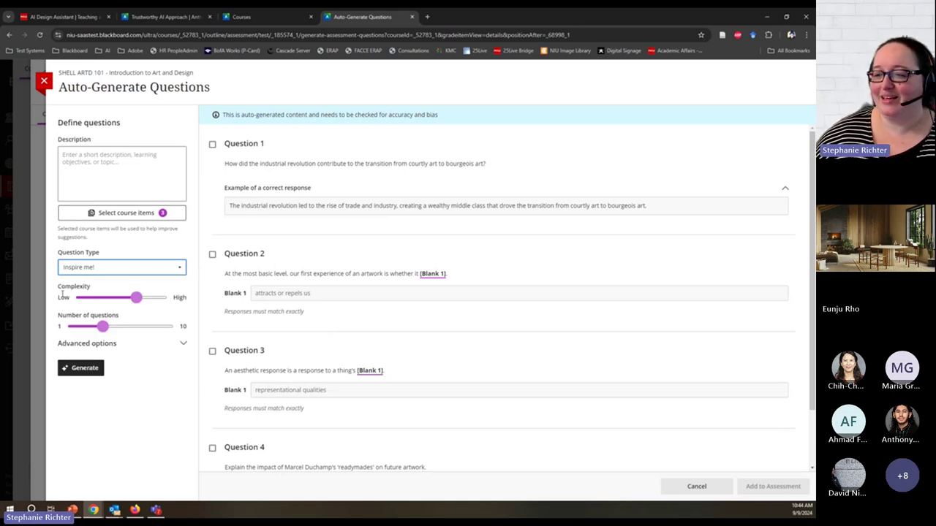
left_click(136, 301)
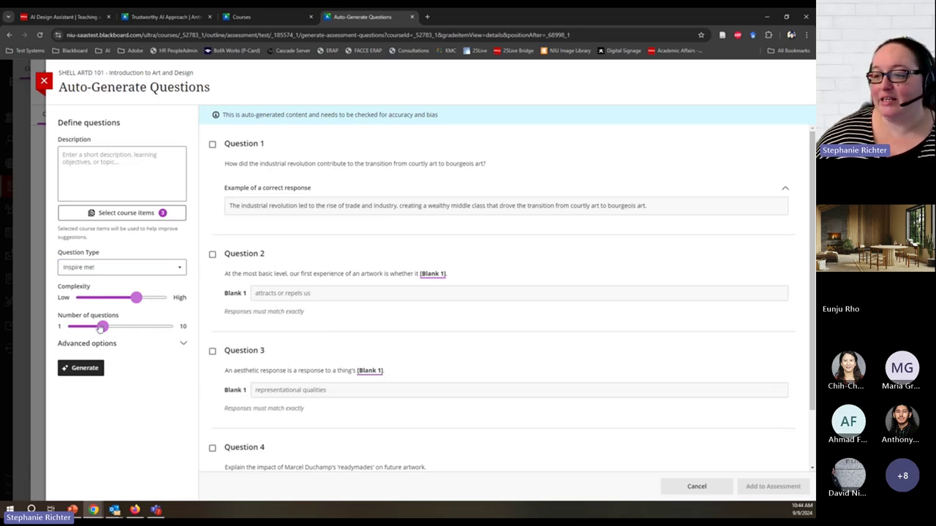
mouse_move(102, 327)
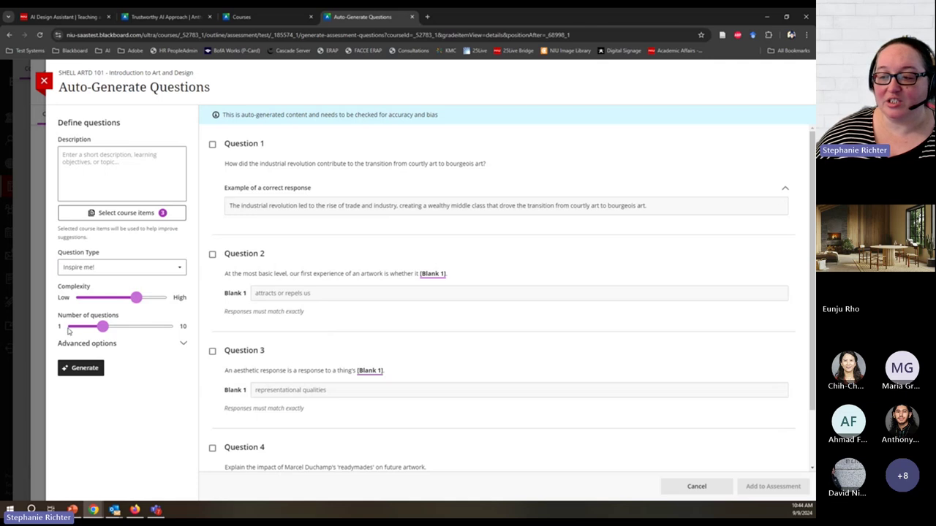
left_click_drag(103, 328, 180, 332)
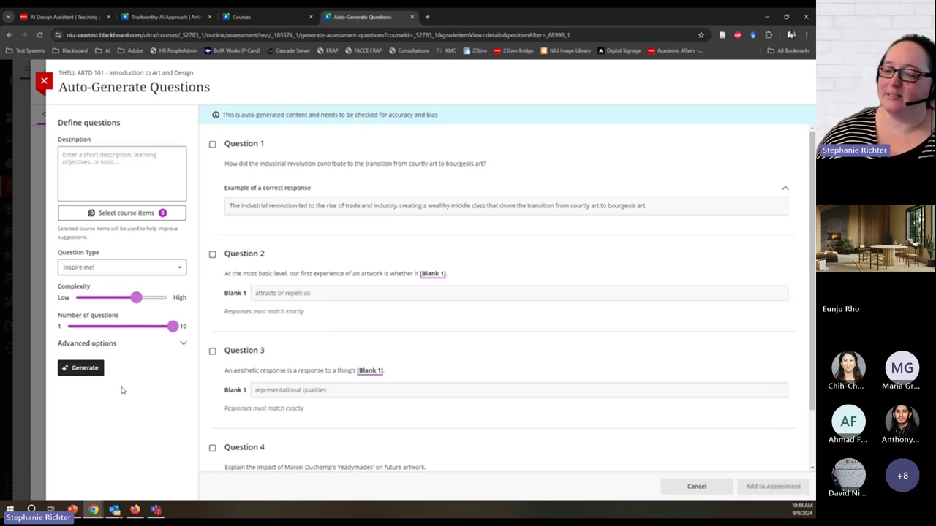
Check the advanced output language choices, keep American English, and generate the new set of questions.
left_click(183, 343)
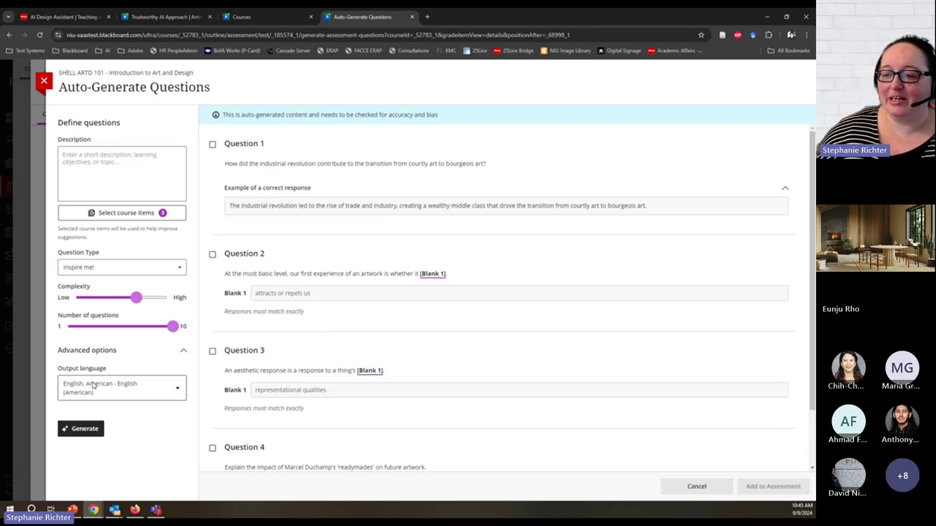
left_click(94, 387)
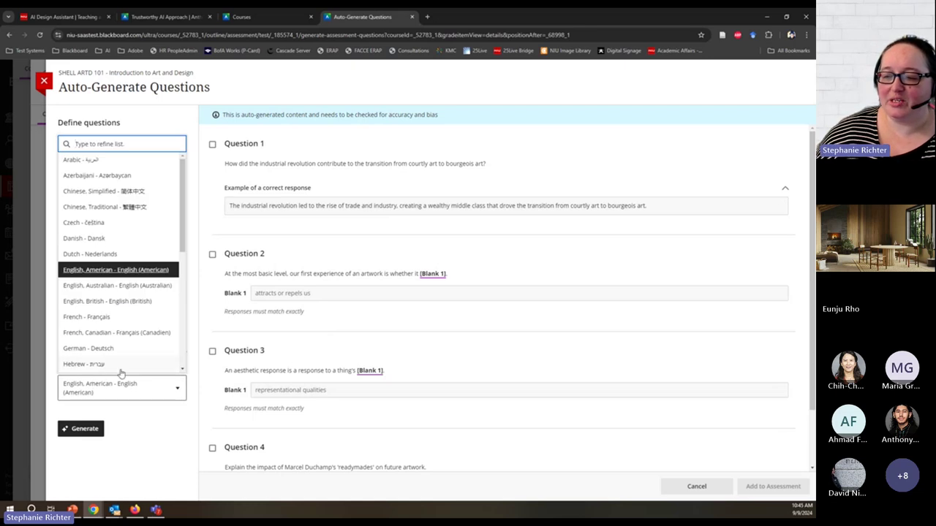
left_click(184, 398)
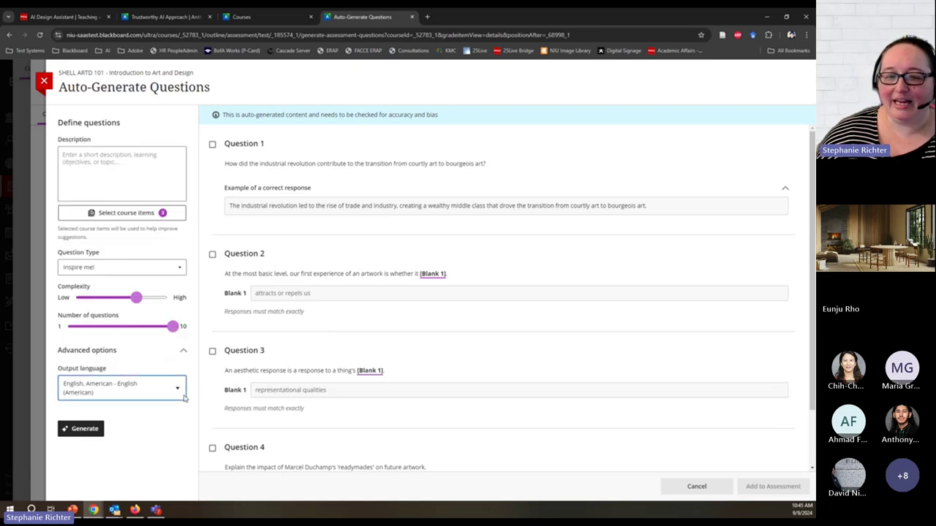
key("alt+Tab")
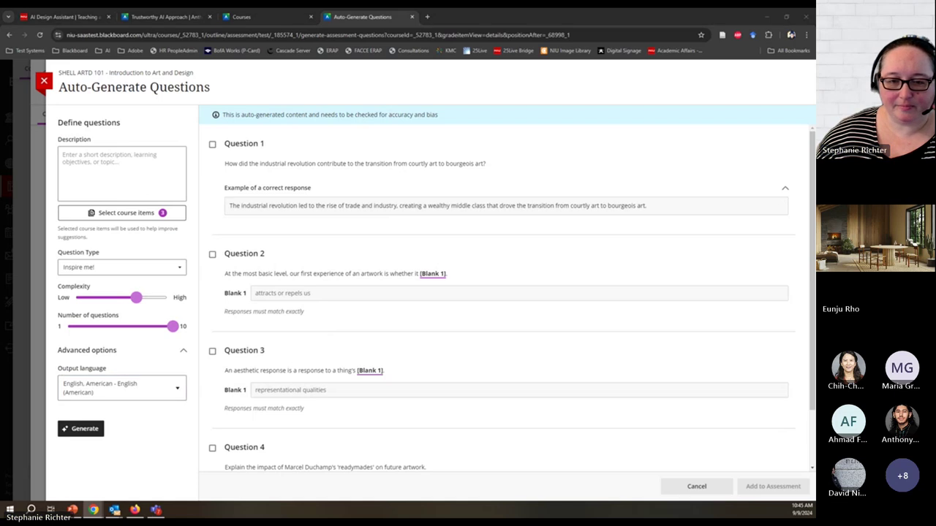
key("alt+Tab")
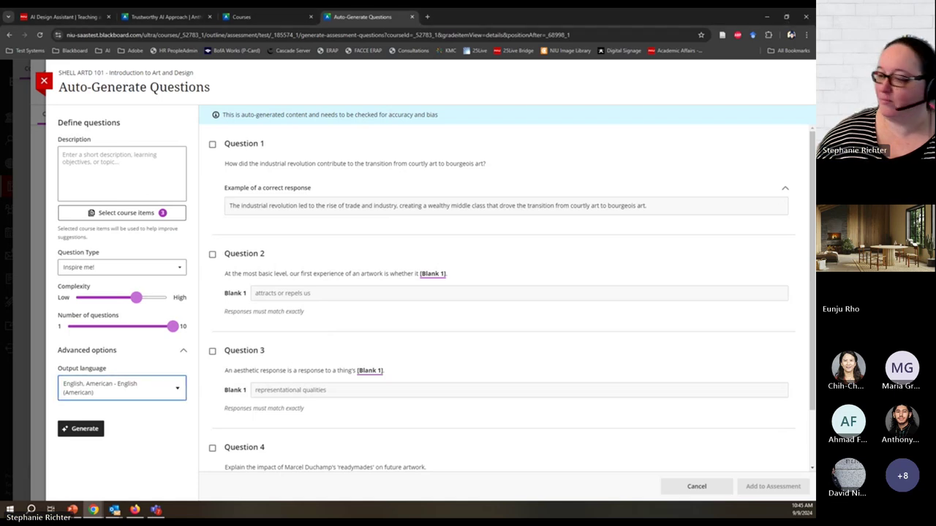
left_click(76, 435)
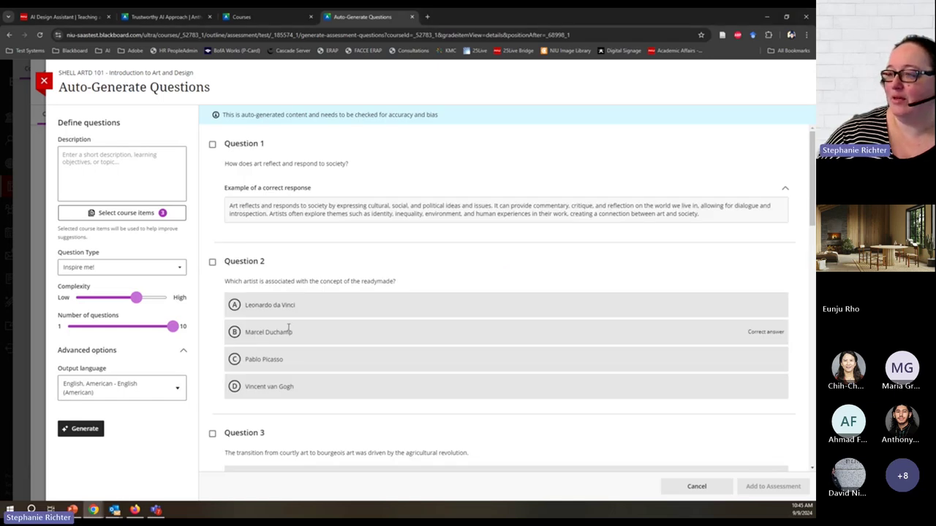
Review the generated questions and mark Question 1 on art and society and Question 2 on the readymade for inclusion.
scroll(456, 231, "down", 5)
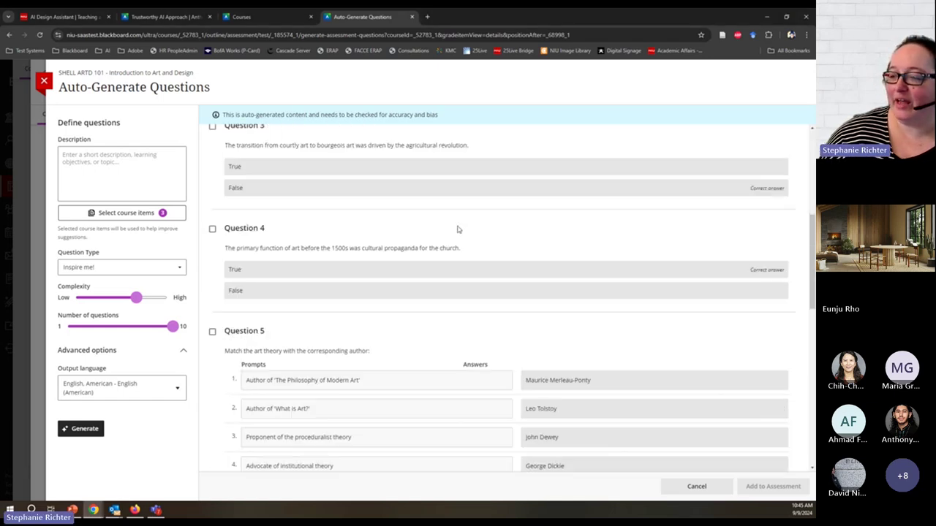
scroll(456, 229, "down", 8)
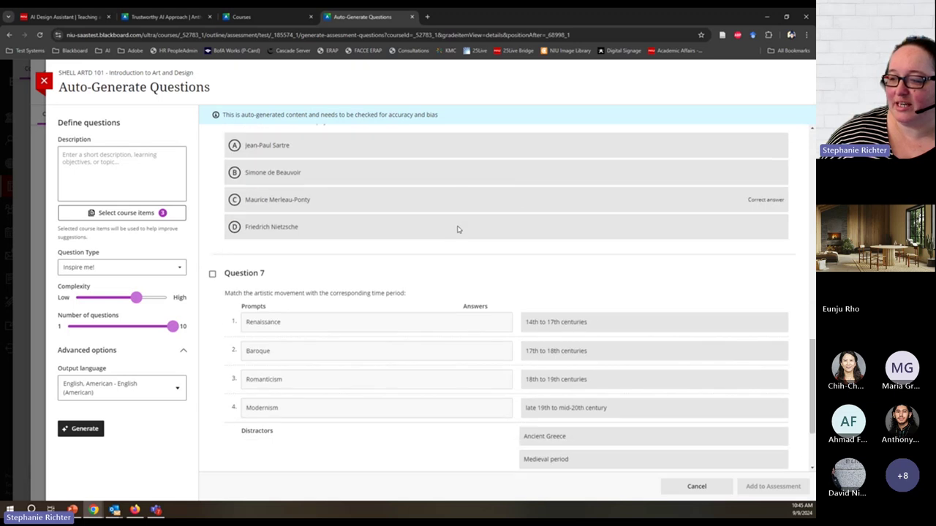
scroll(457, 229, "up", 15)
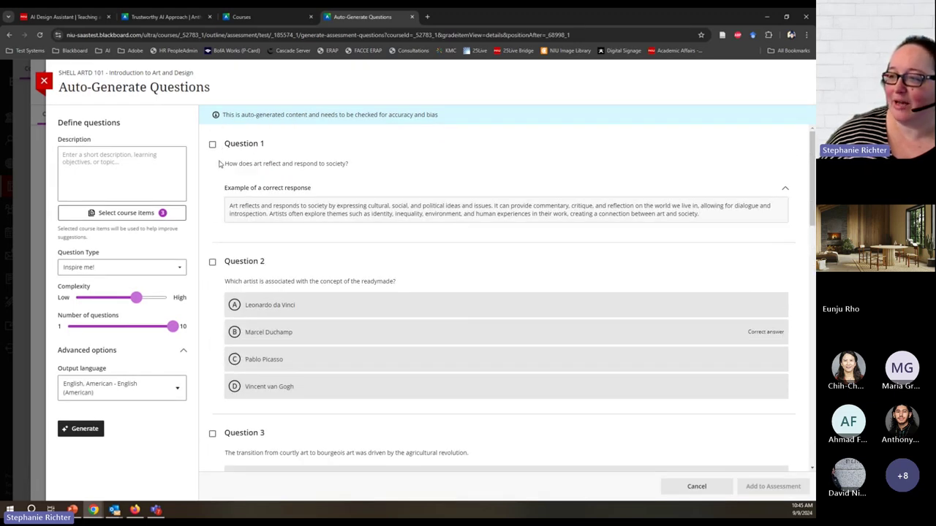
left_click_drag(221, 163, 362, 165)
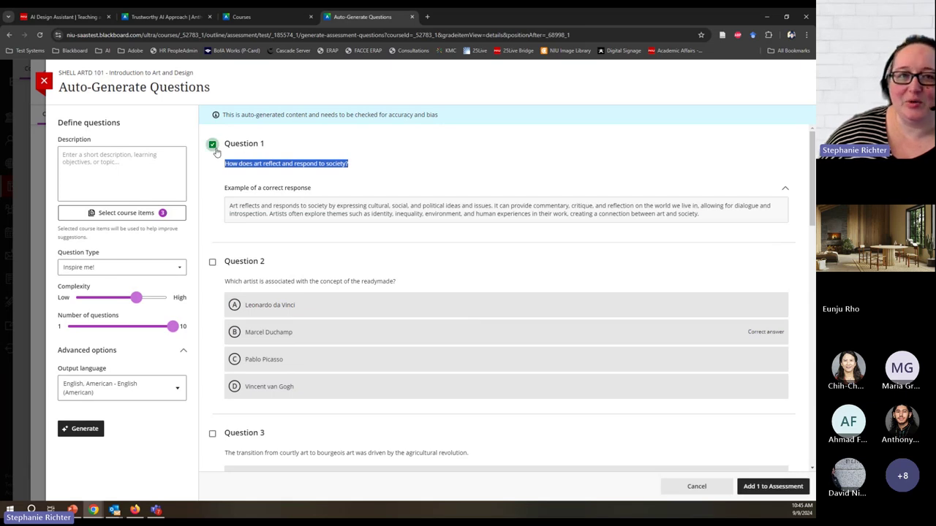
left_click(249, 167)
left_click(212, 144)
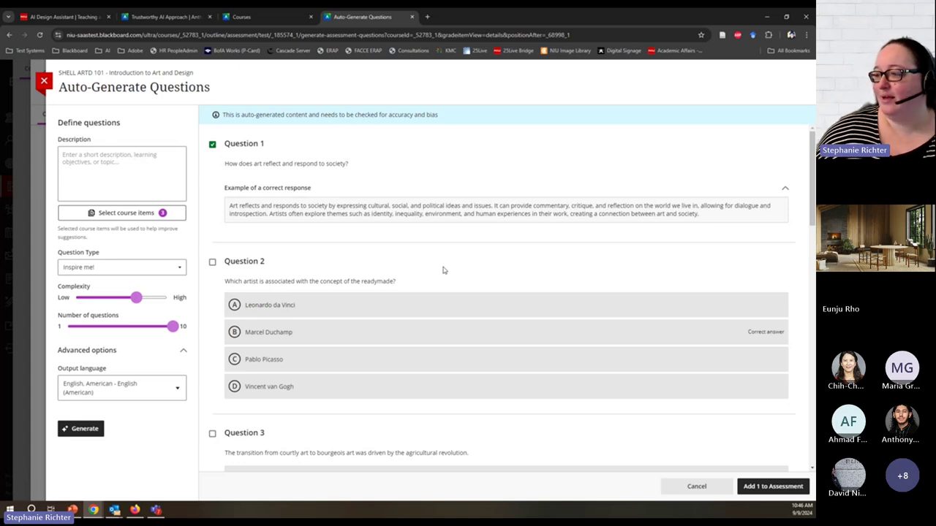
scroll(440, 271, "down", 2)
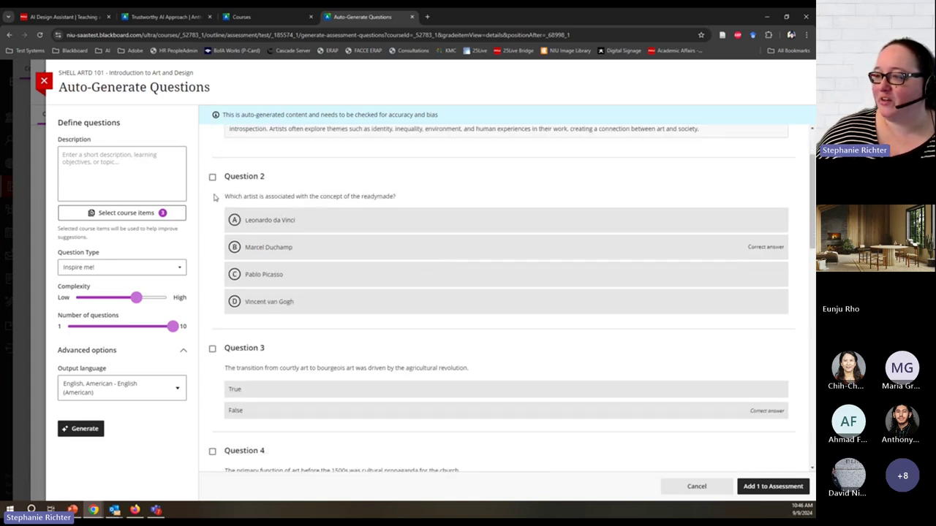
left_click(212, 177)
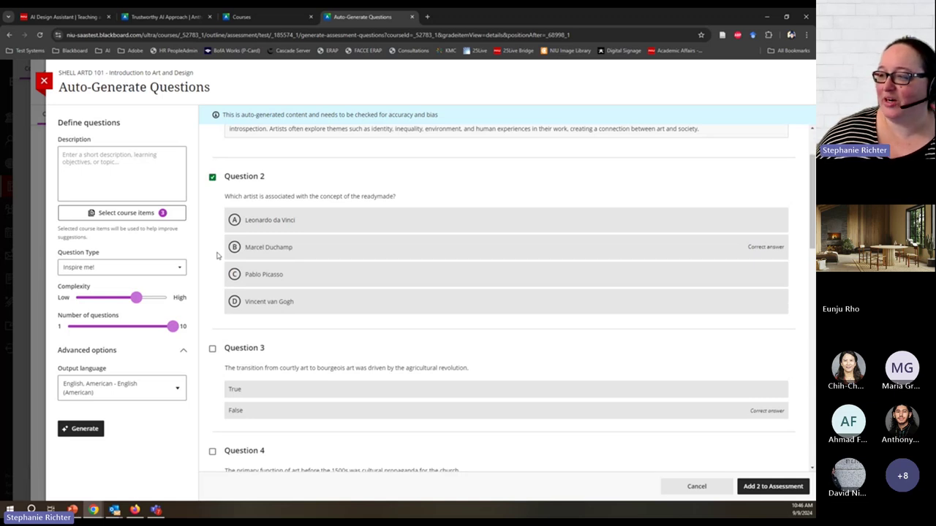
Examine the generated true/false Questions 3 and 4 and matching Question 5, highlighting Question 5's two distractors.
scroll(217, 255, "down", 3)
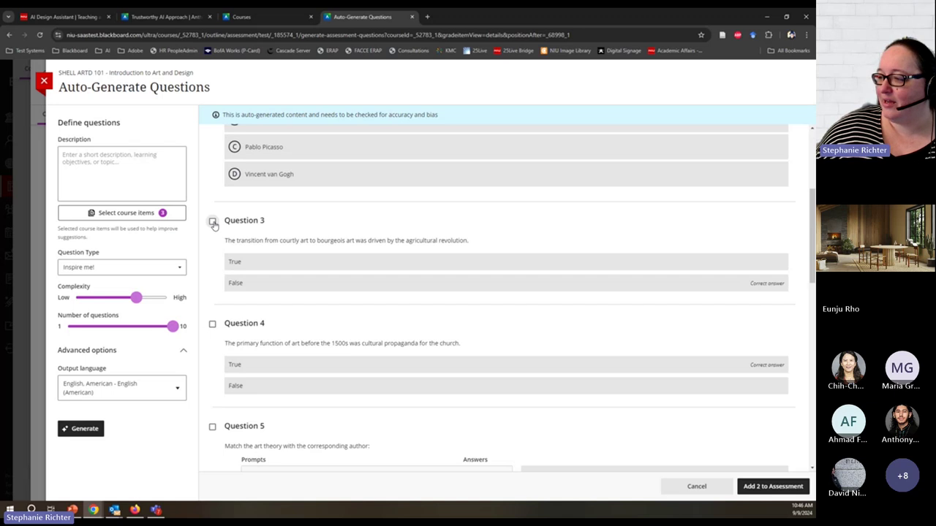
scroll(213, 224, "down", 3)
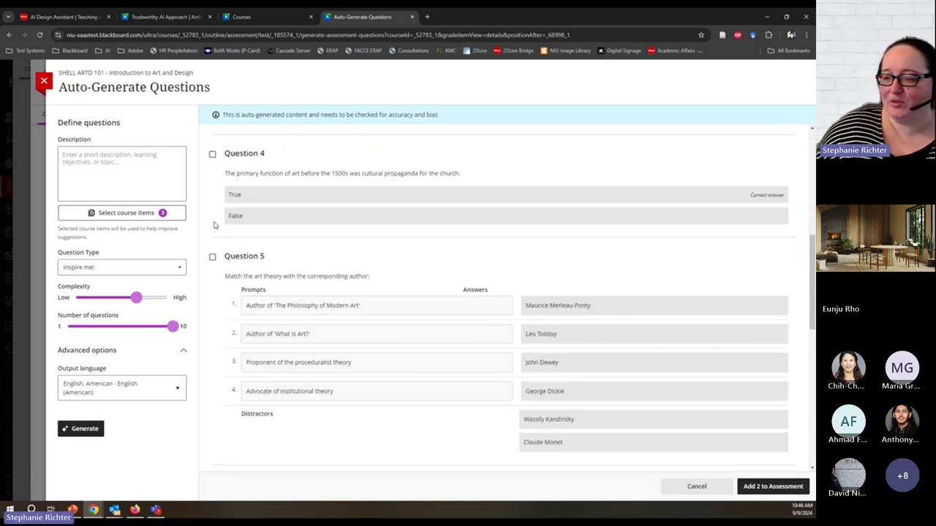
scroll(214, 225, "up", 2)
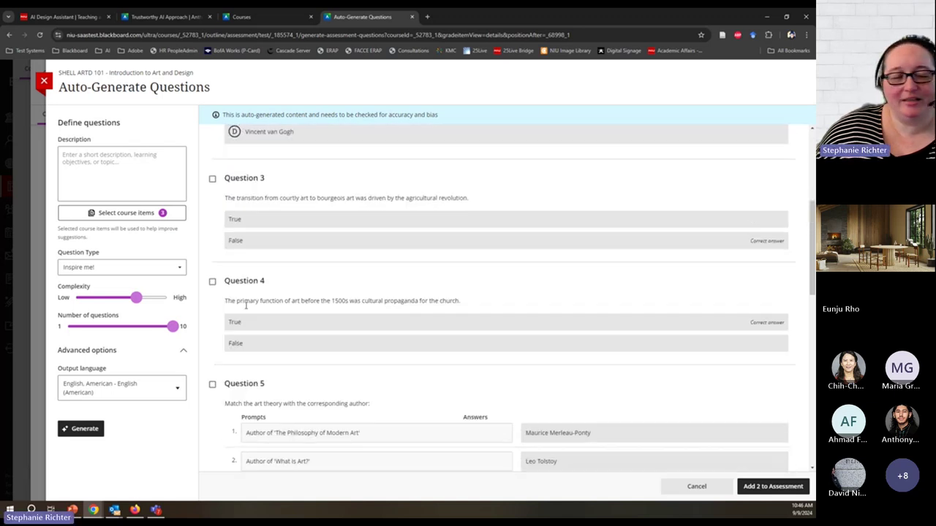
scroll(245, 305, "down", 4)
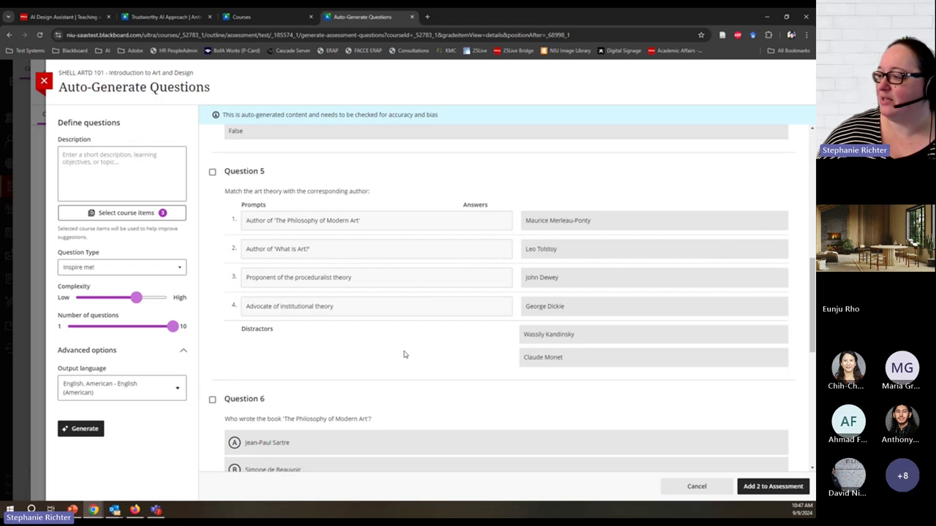
scroll(405, 354, "down", 1)
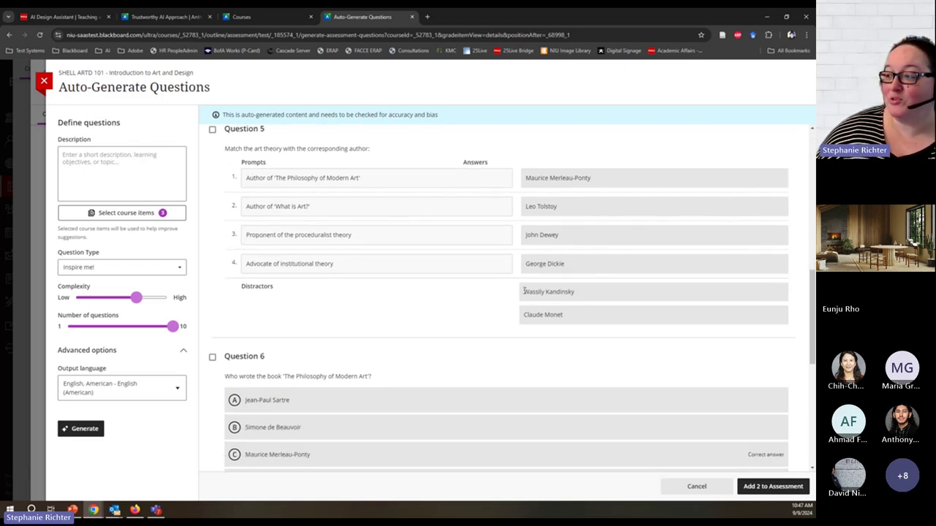
left_click_drag(524, 290, 576, 320)
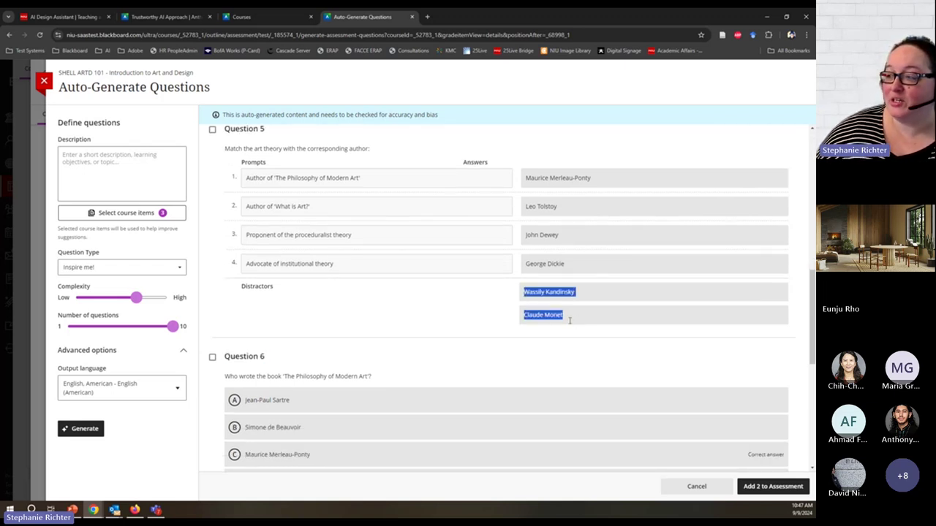
Mark matching Questions 5 and 7 and true/false Question 8 for inclusion, and add the five selected questions to the assessment.
left_click(570, 320)
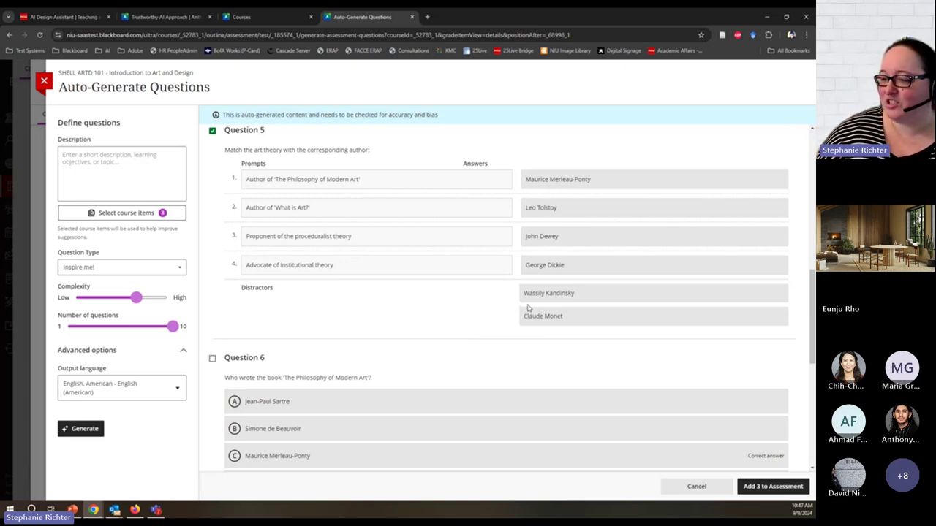
scroll(532, 311, "down", 2)
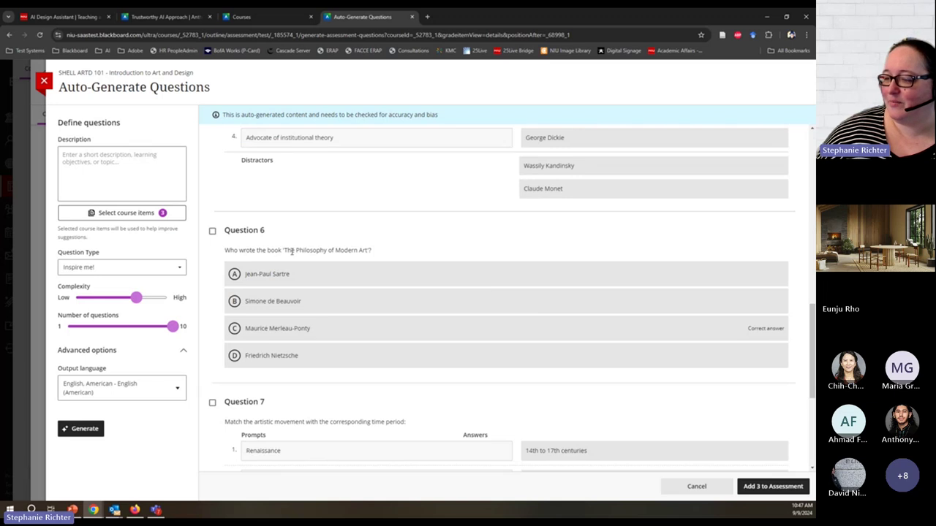
scroll(291, 251, "down", 3)
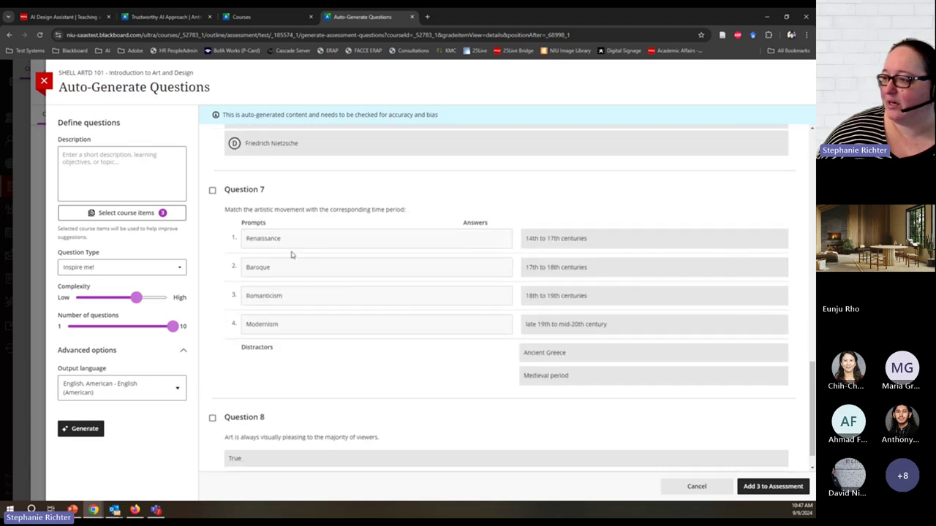
left_click(212, 191)
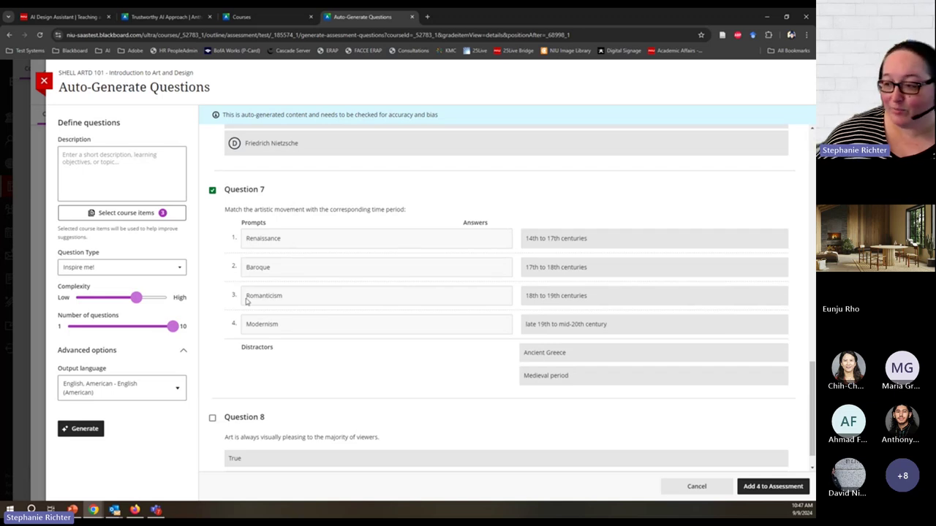
scroll(247, 300, "down", 1)
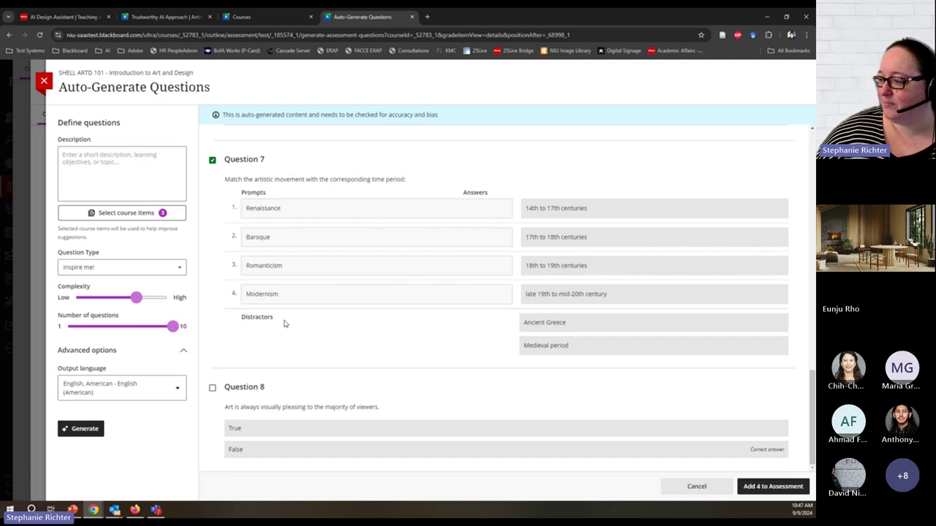
left_click(212, 387)
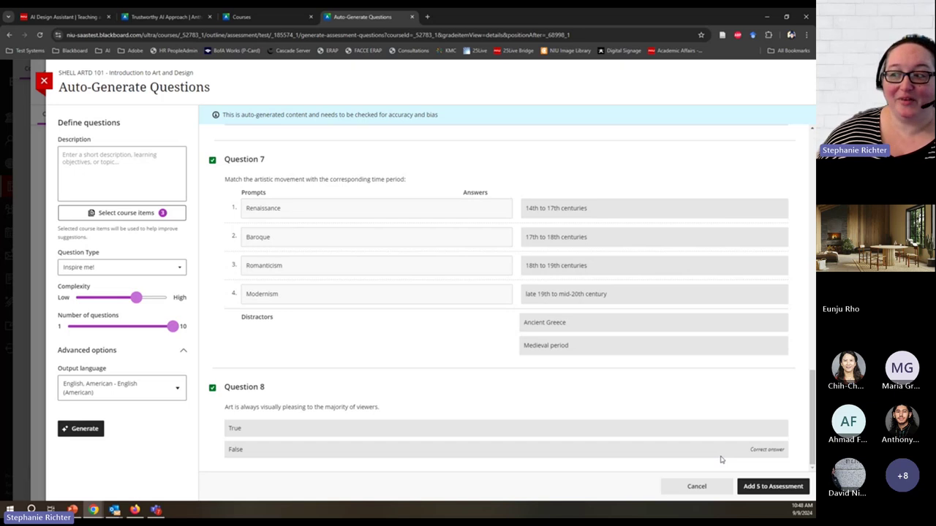
left_click(775, 492)
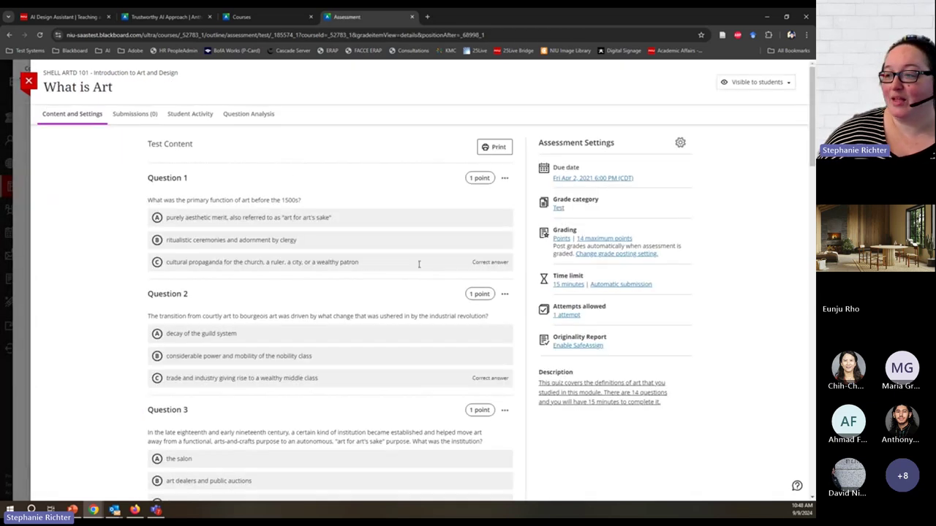
Review the What is Art test down to the end, examining the newly added Questions 15 to 19.
scroll(306, 293, "down", 15)
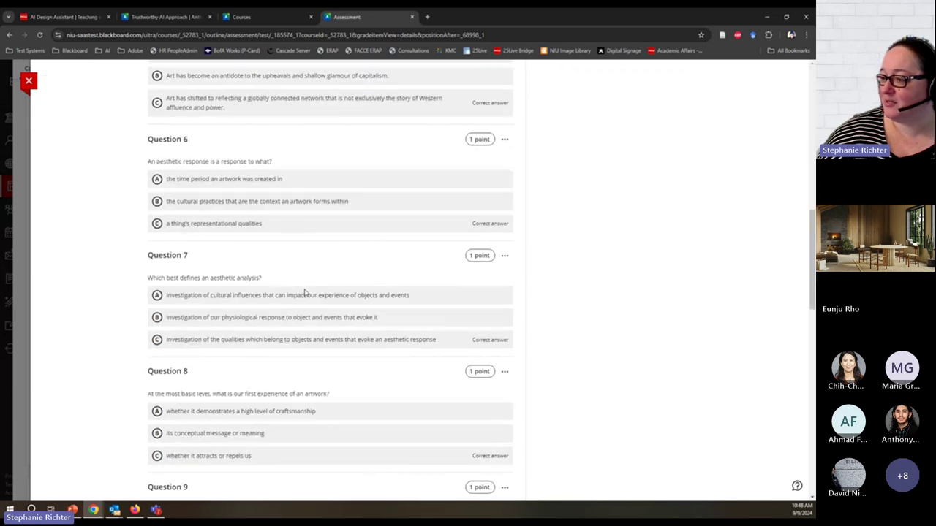
scroll(305, 293, "down", 2)
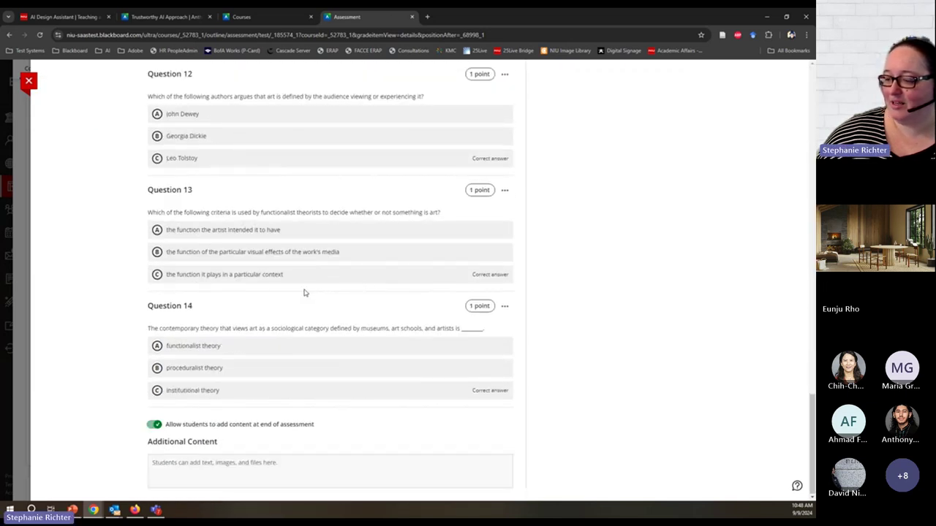
scroll(306, 292, "up", 1)
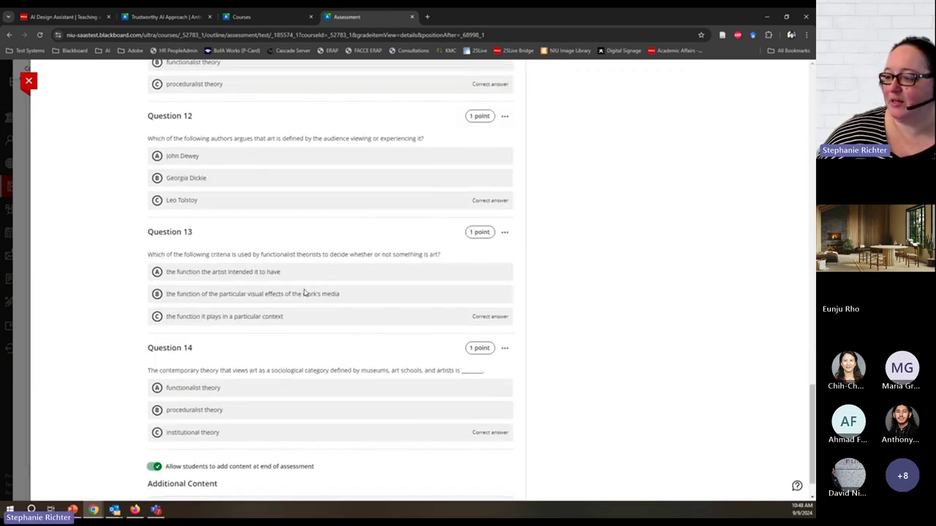
scroll(306, 292, "down", 1)
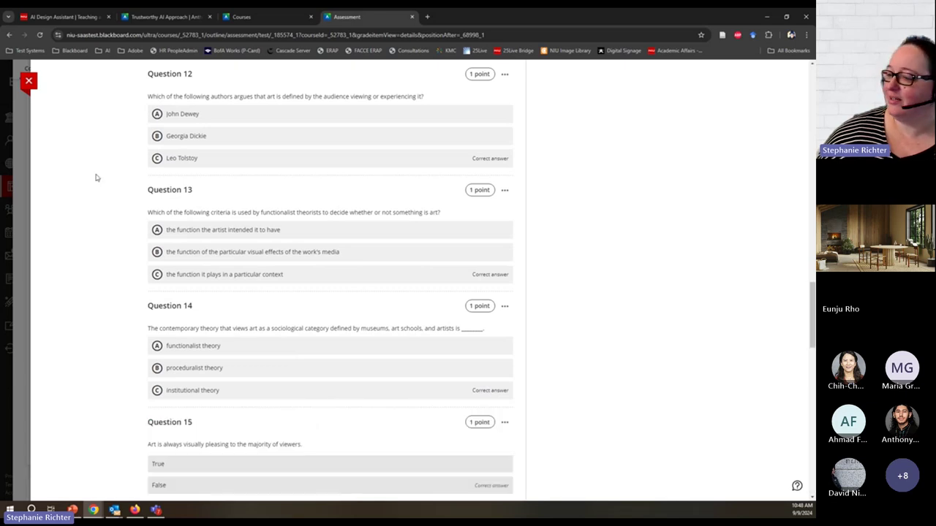
scroll(249, 305, "down", 4)
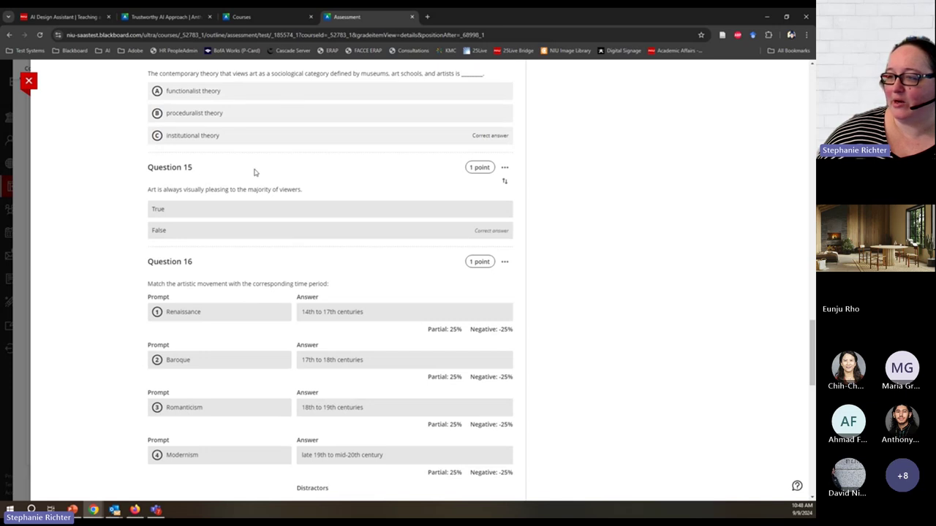
scroll(169, 176, "down", 2)
scroll(169, 177, "down", 10)
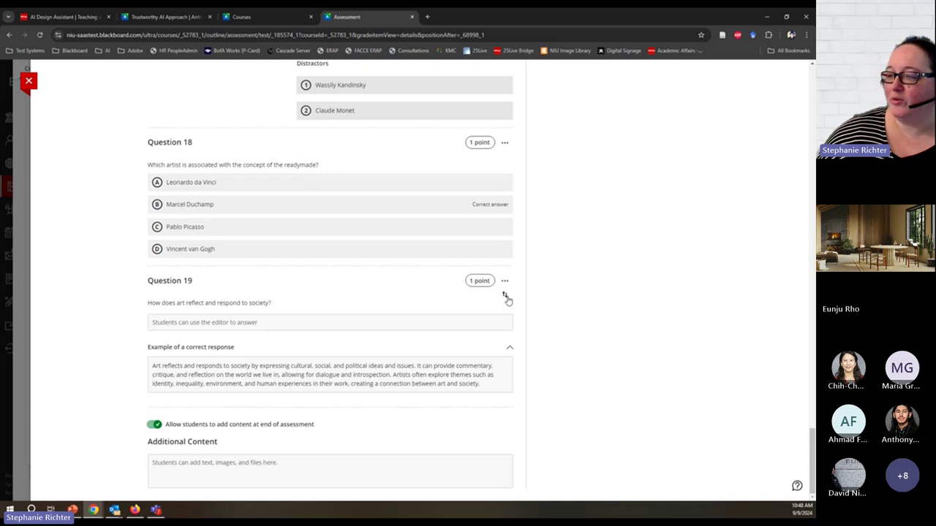
left_click_drag(506, 299, 472, 305)
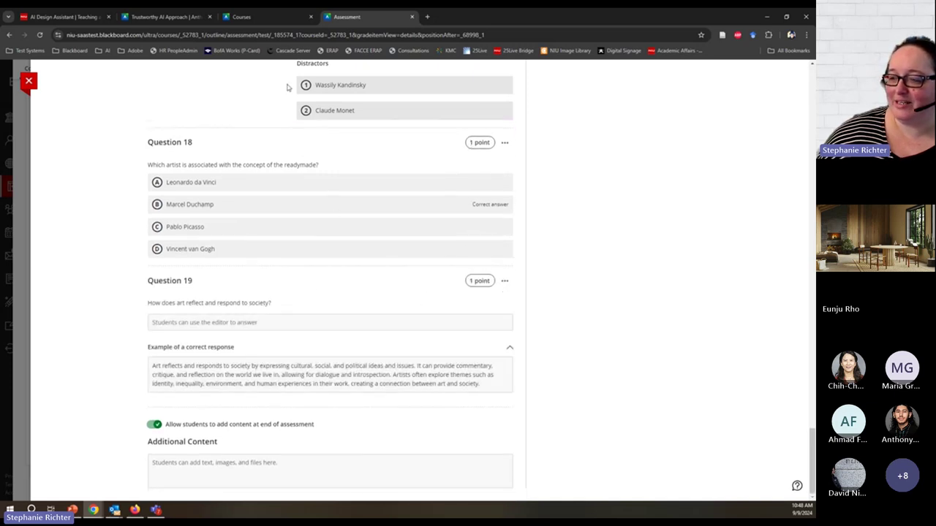
Open Question 19 for editing, expand its example of a correct response, and cancel without changing anything.
scroll(321, 341, "up", 1)
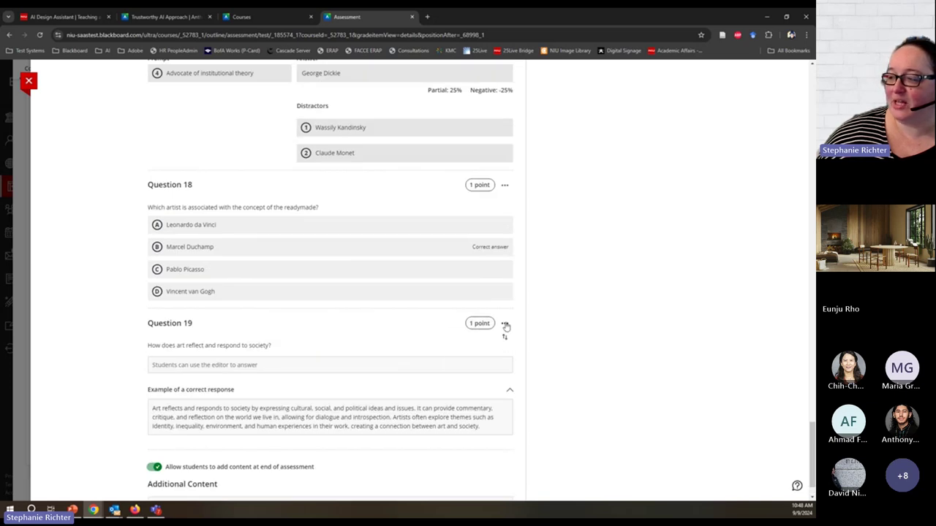
left_click(504, 324)
left_click(463, 338)
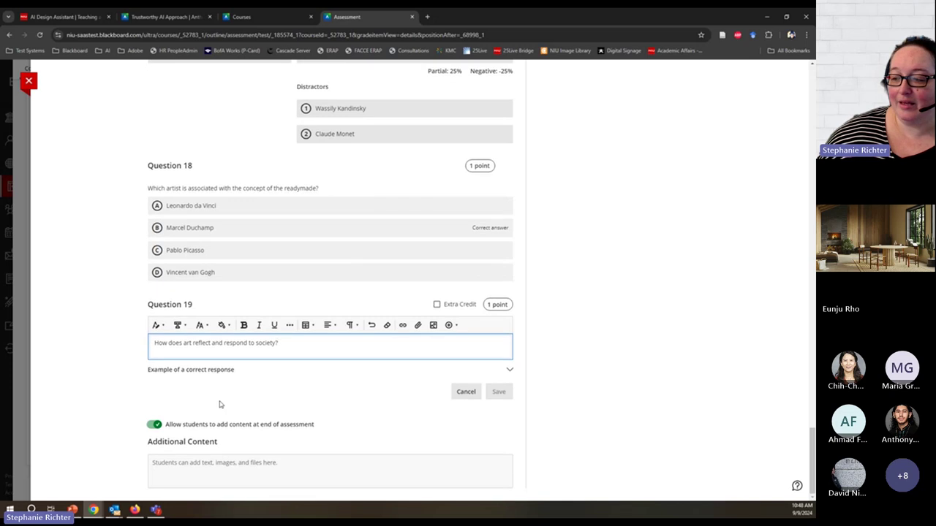
left_click(509, 370)
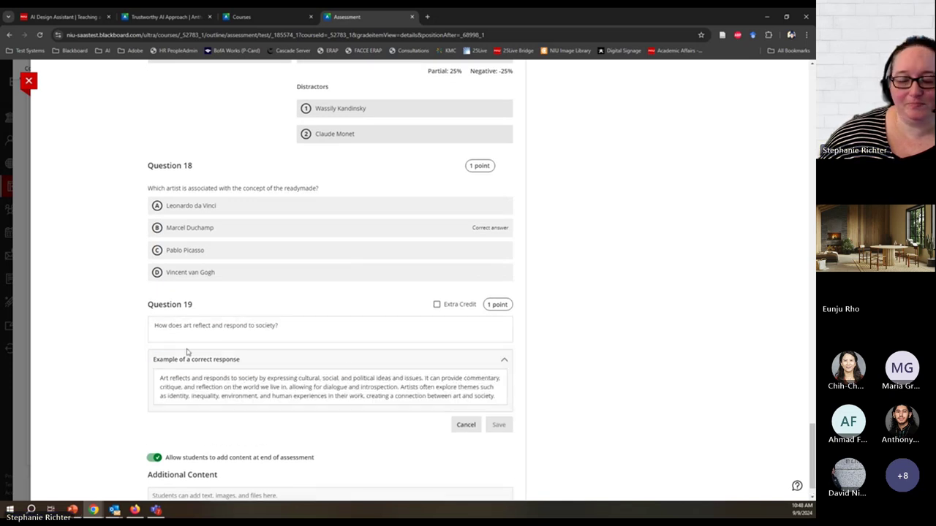
left_click(461, 427)
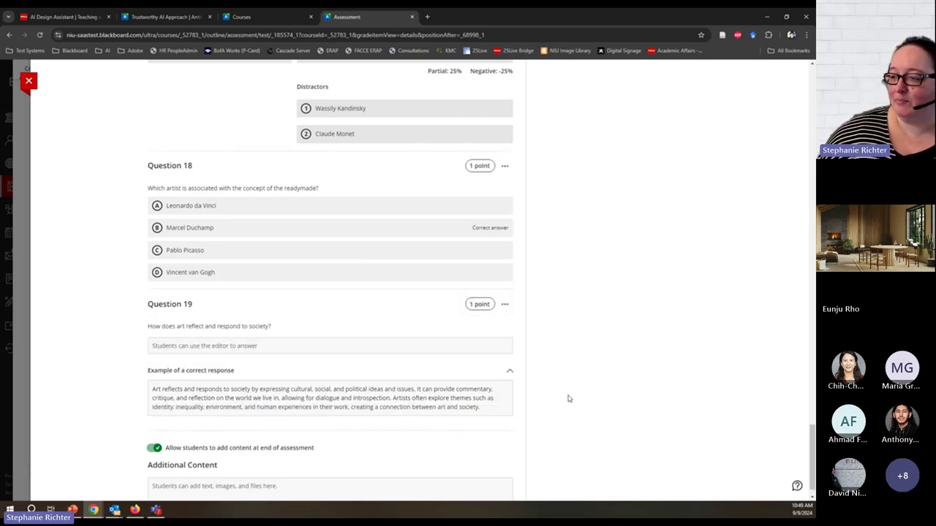
Look back over the test questions and close the What is Art test to return to the course content.
scroll(568, 399, "up", 15)
scroll(569, 398, "down", 4)
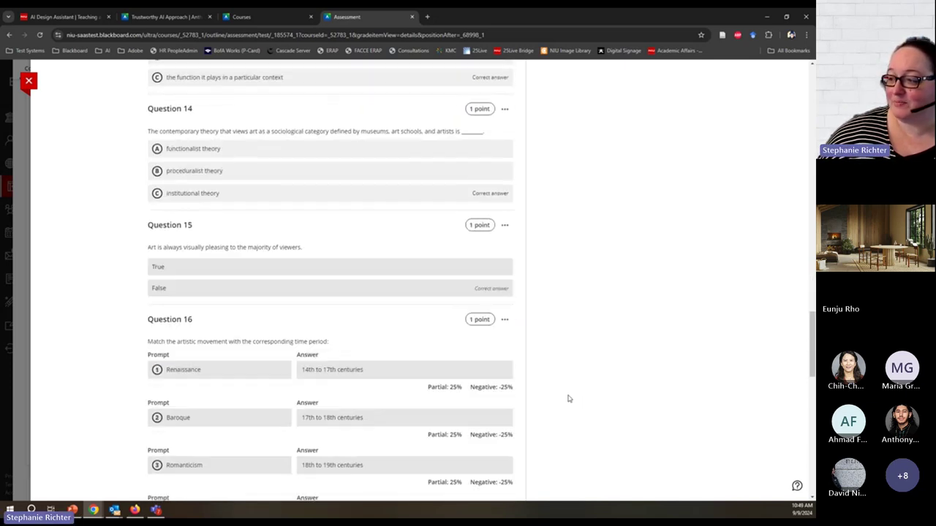
scroll(569, 398, "down", 2)
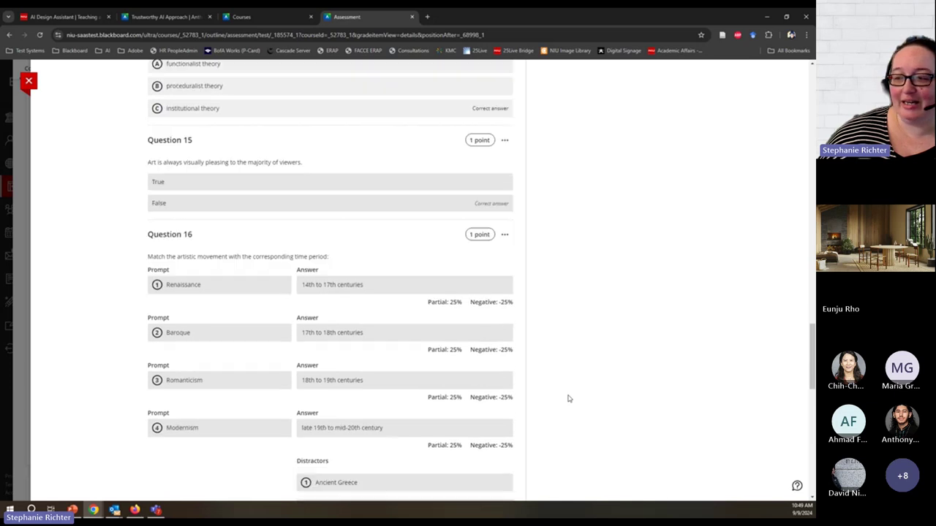
scroll(569, 398, "up", 20)
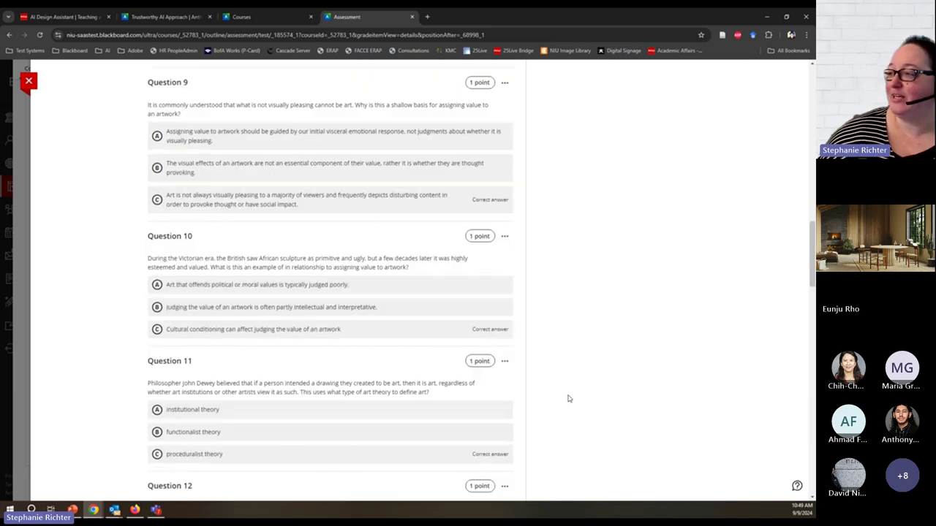
scroll(569, 398, "up", 2)
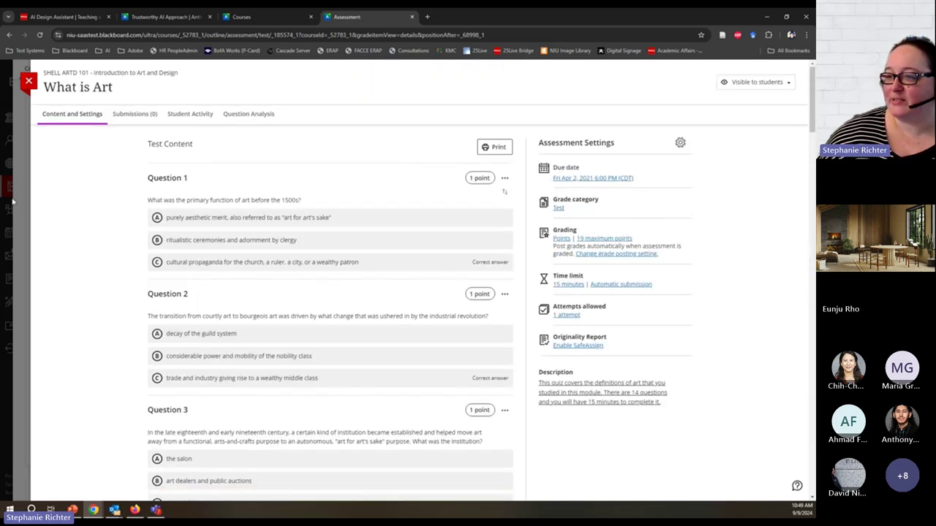
left_click(27, 81)
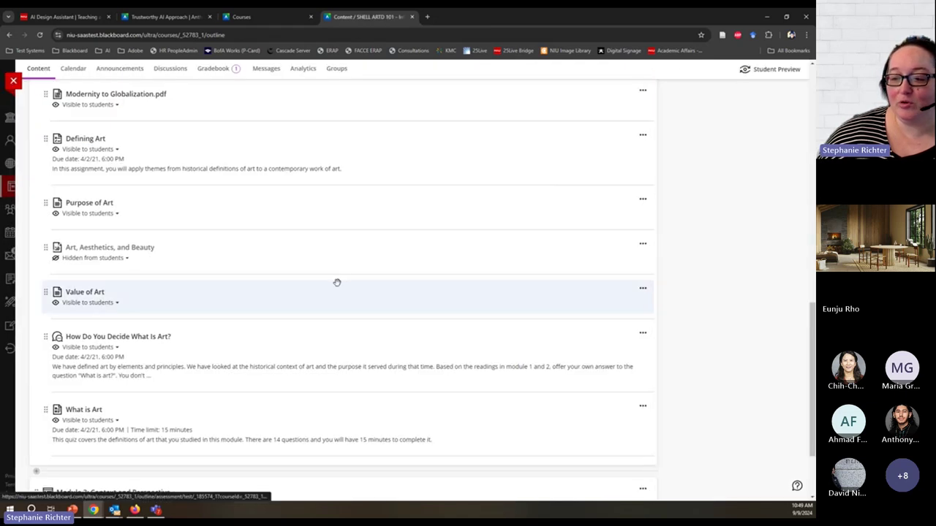
Create a new assignment between the How Do You Decide What Is Art? discussion and the What is Art test.
scroll(337, 284, "down", 2)
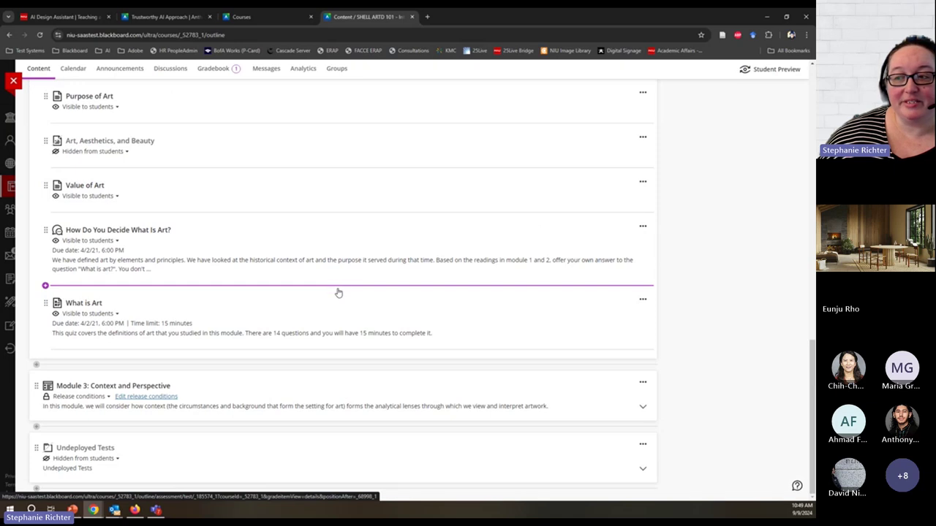
left_click(46, 286)
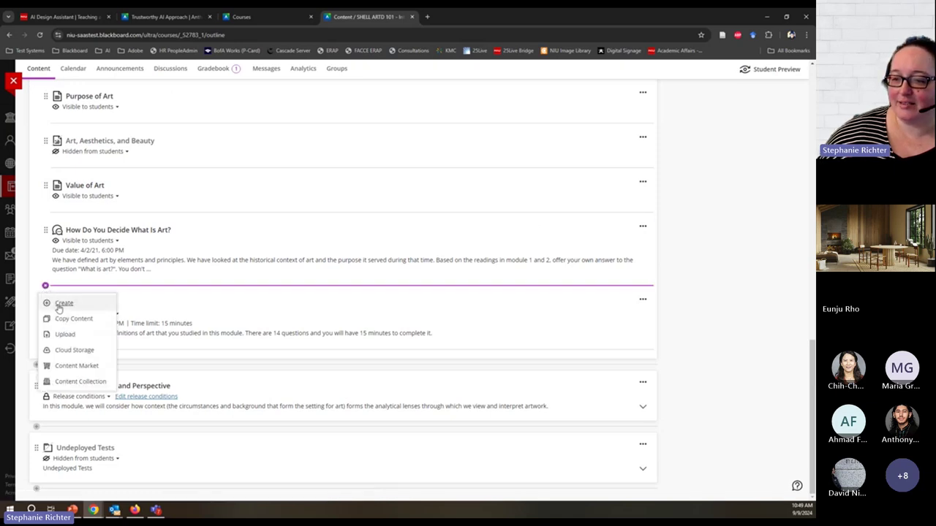
left_click(62, 304)
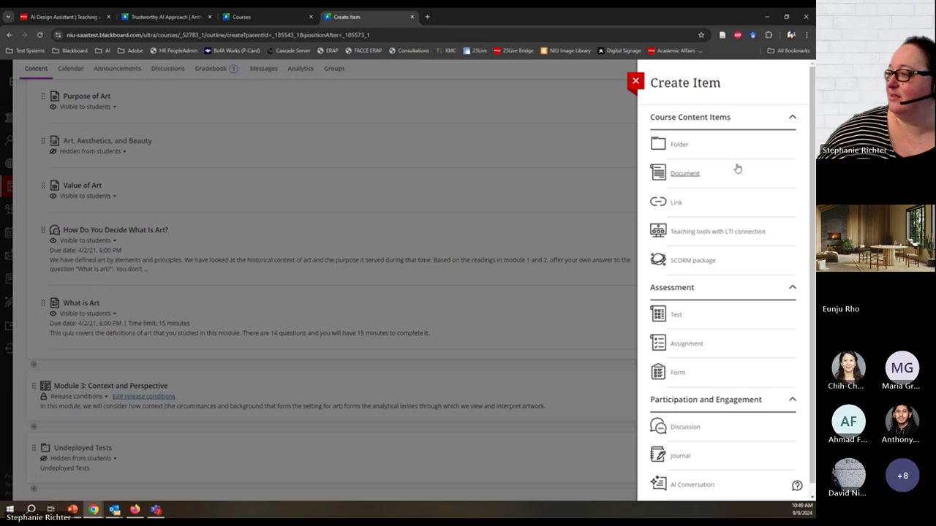
left_click(685, 346)
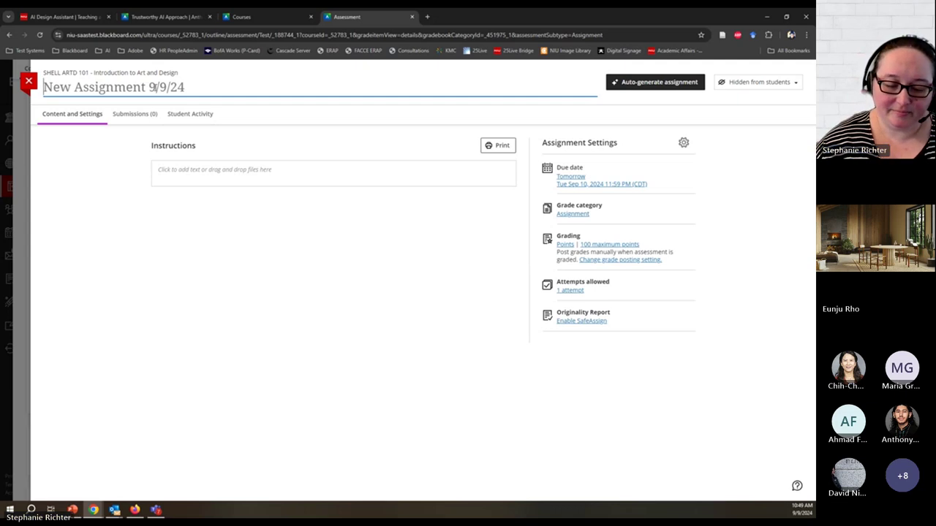
Title the new assignment "Reflection on the Impact of Art".
type("Ref")
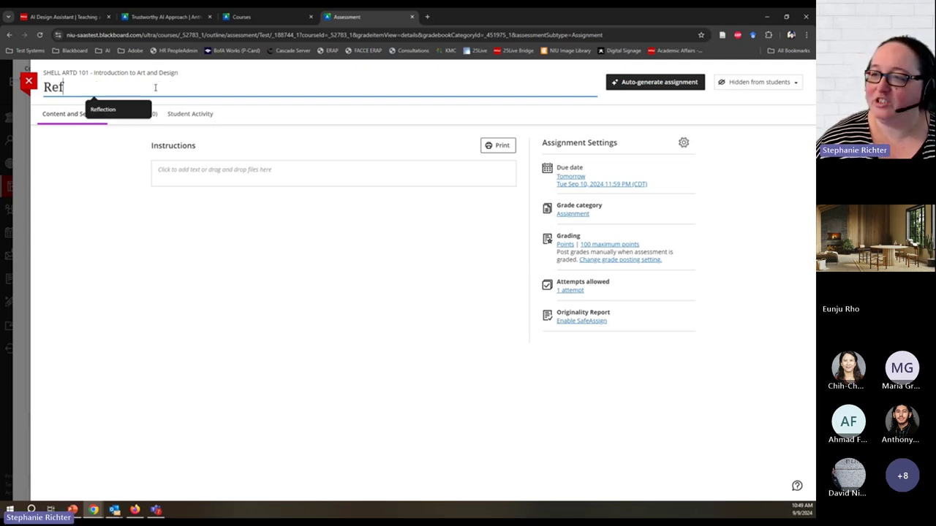
type("lection on the ")
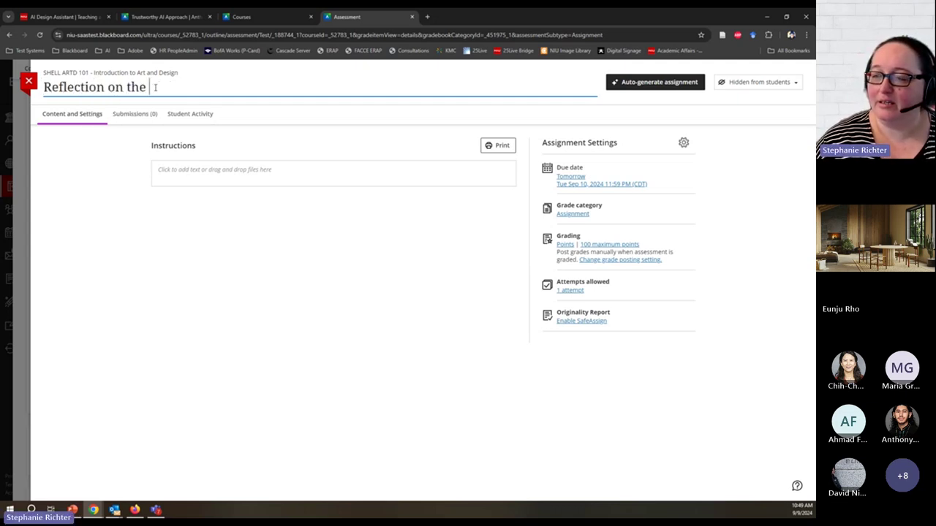
type("Impact of Art")
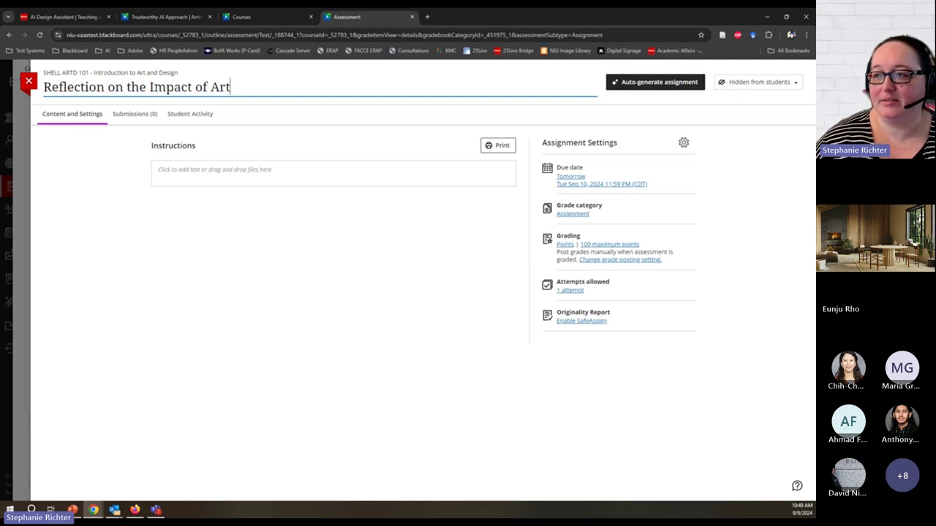
left_click(318, 124)
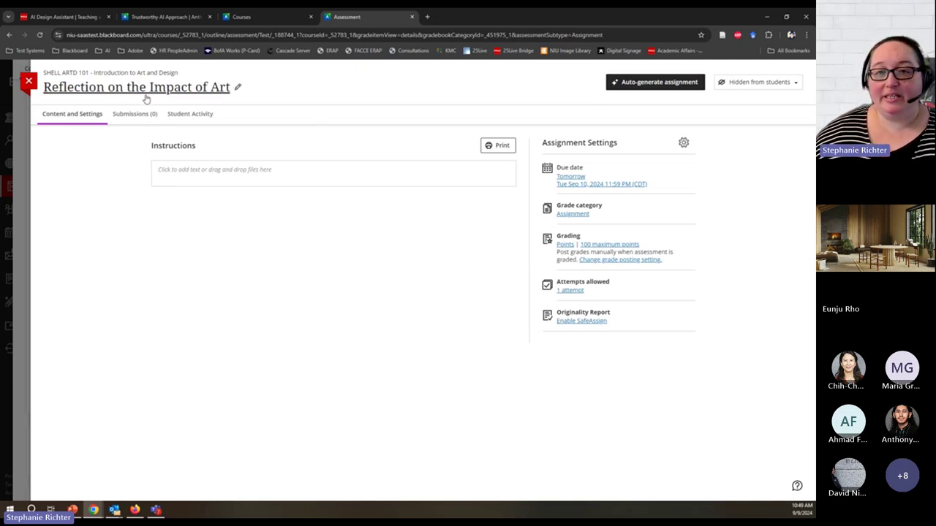
Auto-generate assignment prompts, review the cognitive level choices keeping Inspire me!, and select the Create-level prompt on creativity and innovation.
left_click(655, 82)
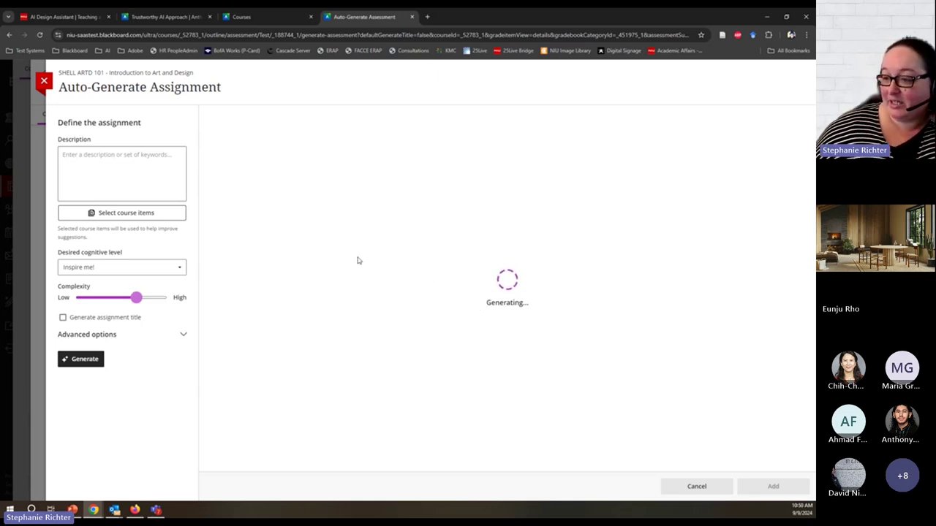
left_click(164, 269)
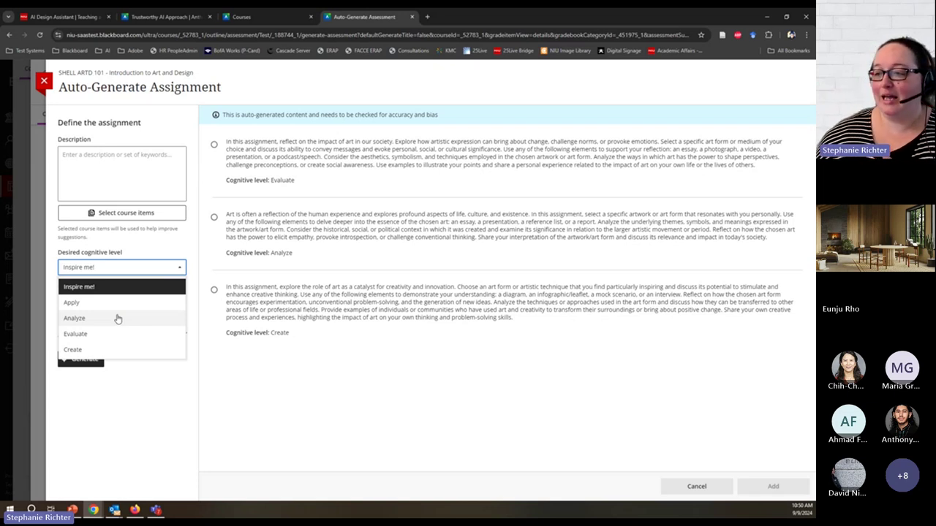
left_click(110, 432)
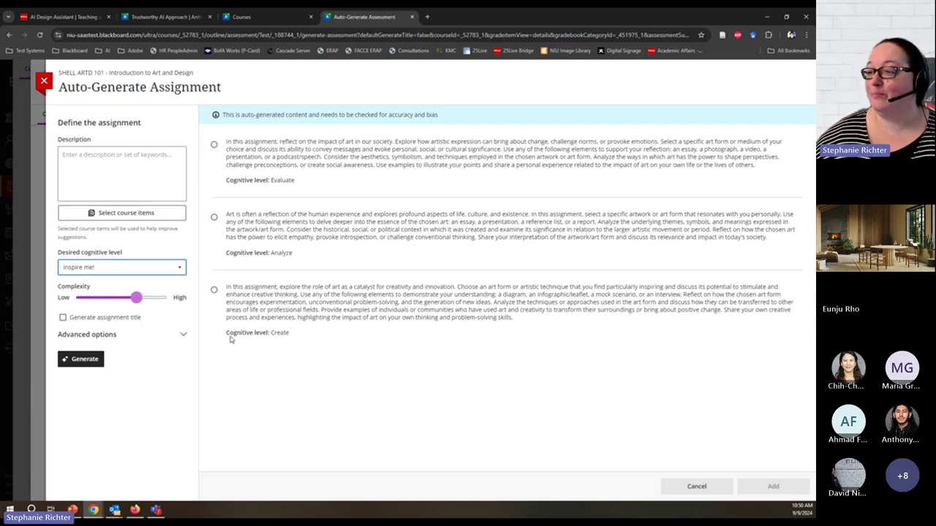
left_click(213, 290)
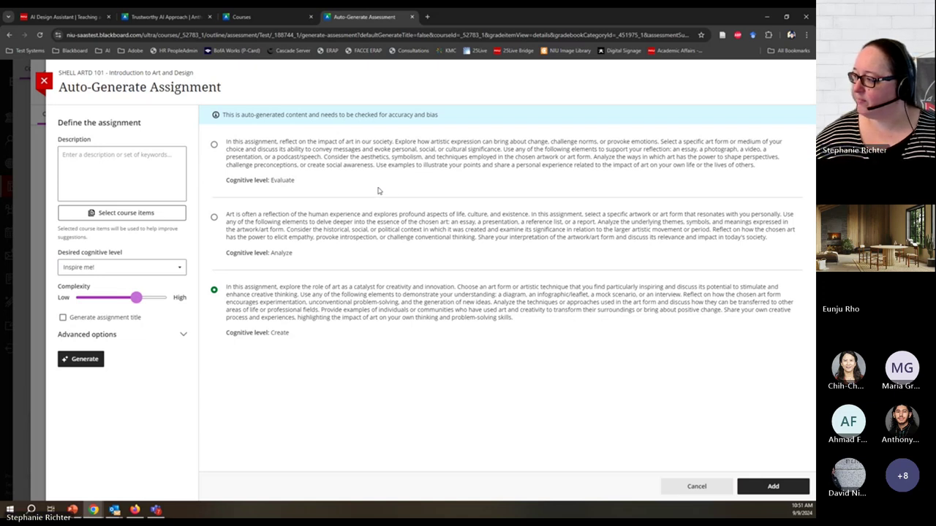
Choose the Evaluate-level prompt on the impact of art in society and add it to the assignment.
left_click(213, 144)
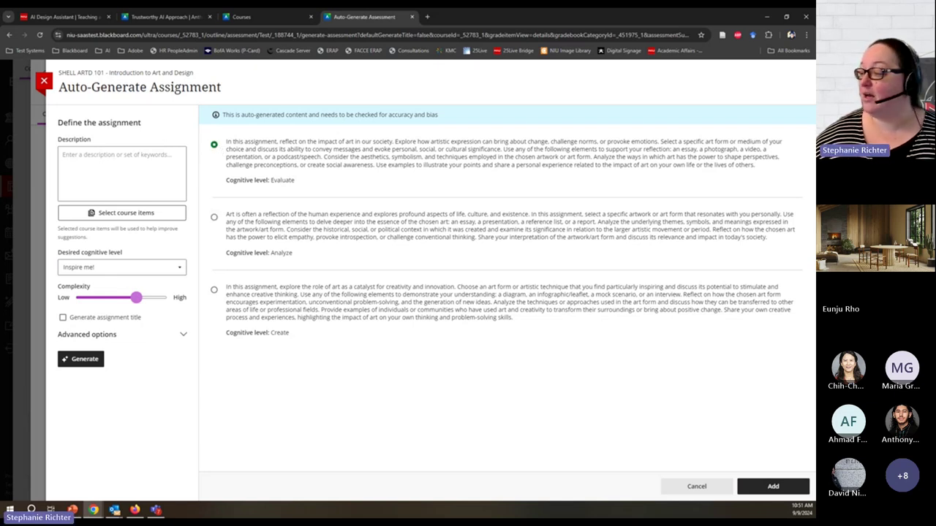
left_click(787, 487)
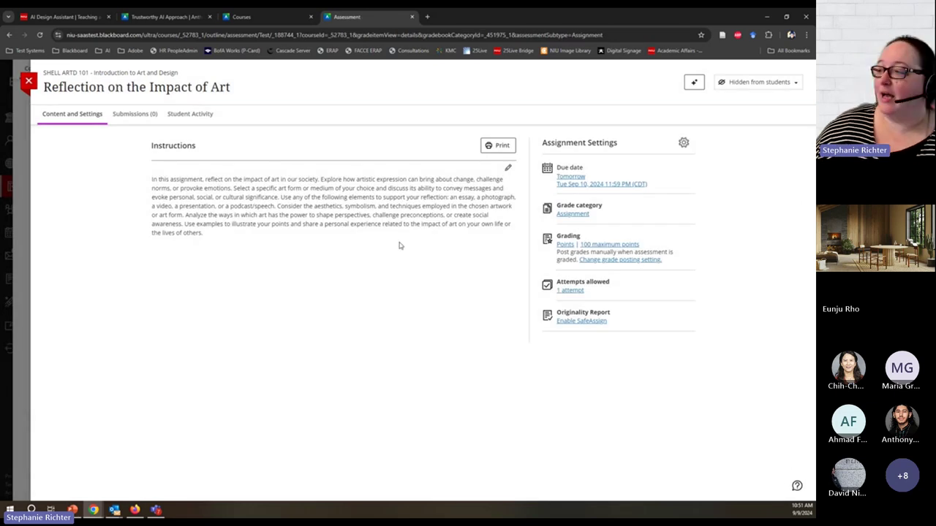
Split the assignment instructions into three paragraphs, breaking before "Select a specific art form" and before "Consider the aesthetics".
left_click(508, 168)
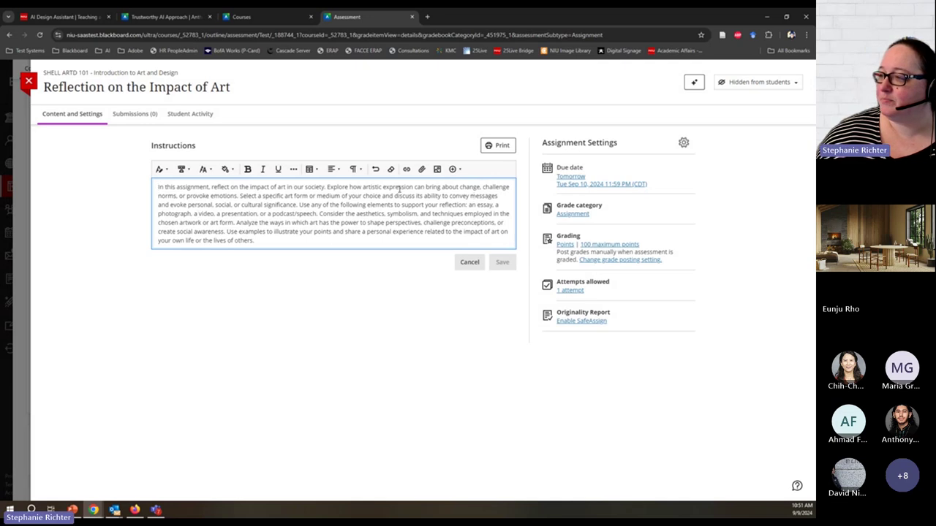
left_click(240, 196)
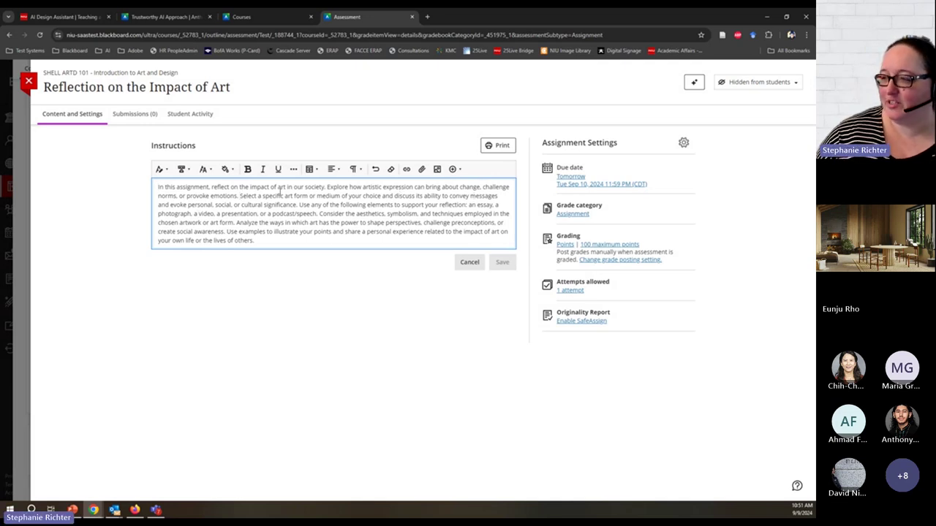
key("Return")
key("Return")
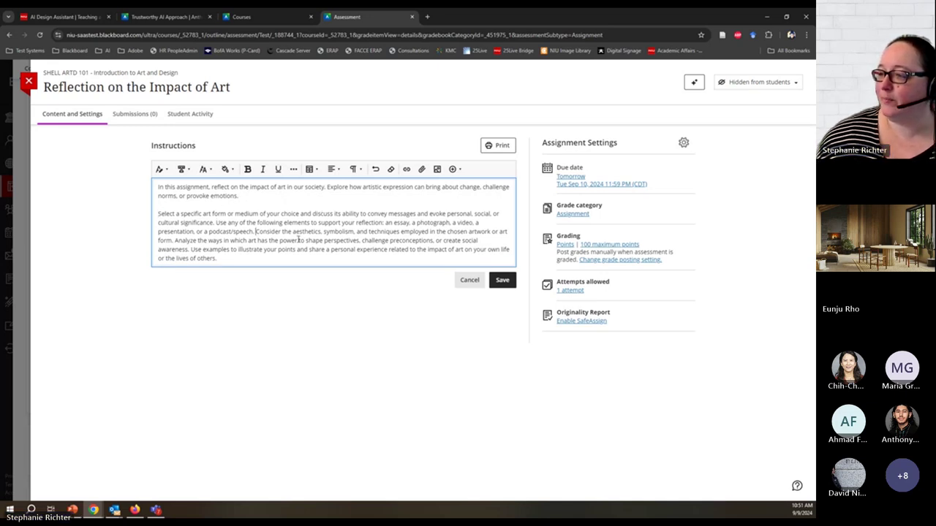
key("Return")
key("Return")
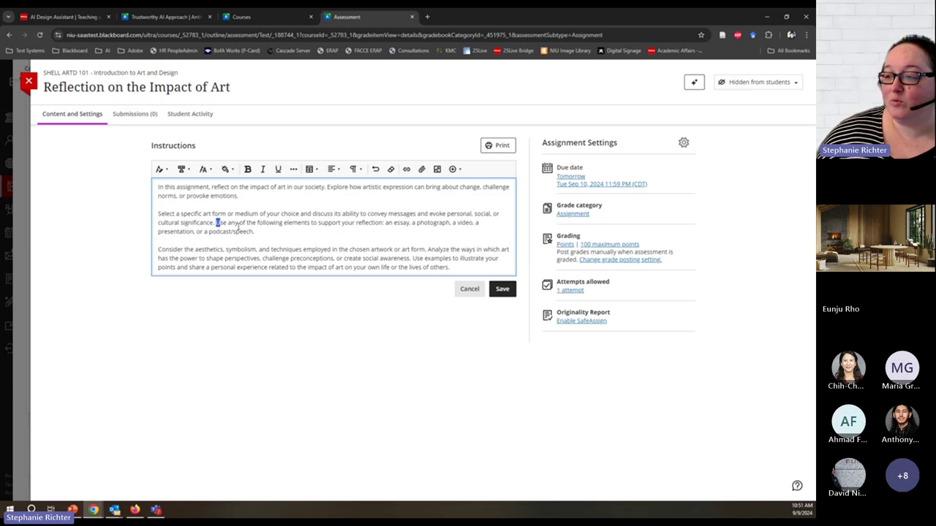
Review the instructions' passages on supporting elements, analysis and personal experience, and save the edited instructions.
left_click_drag(216, 223, 254, 231)
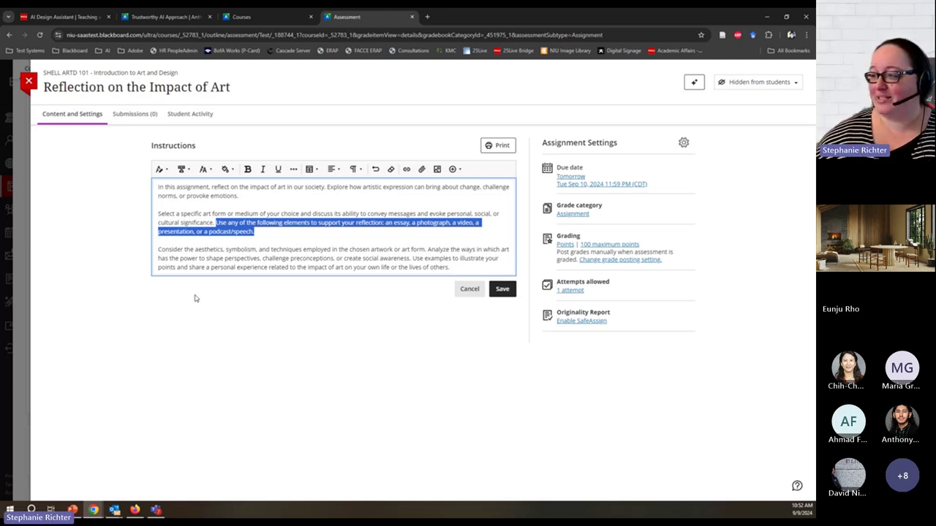
left_click(384, 254)
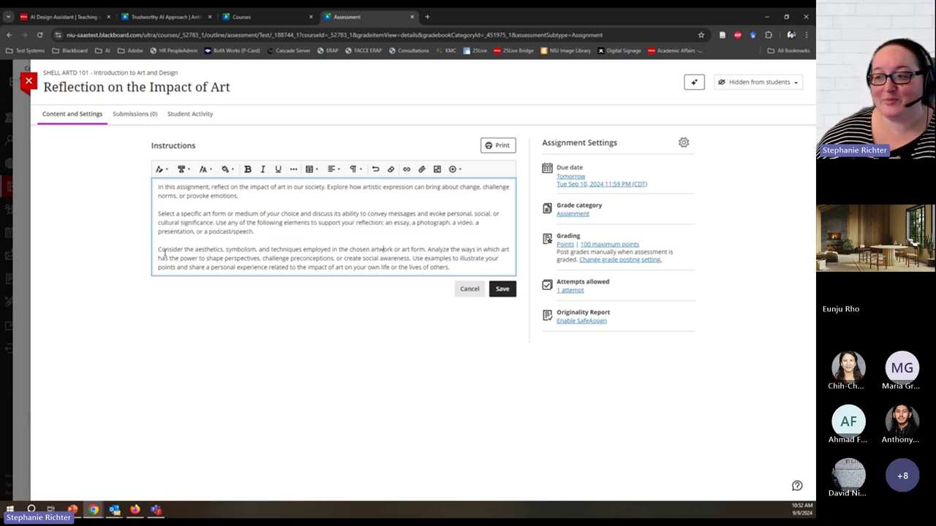
mouse_move(157, 253)
left_mouse_down()
mouse_move(159, 276)
mouse_move(159, 259)
left_mouse_up()
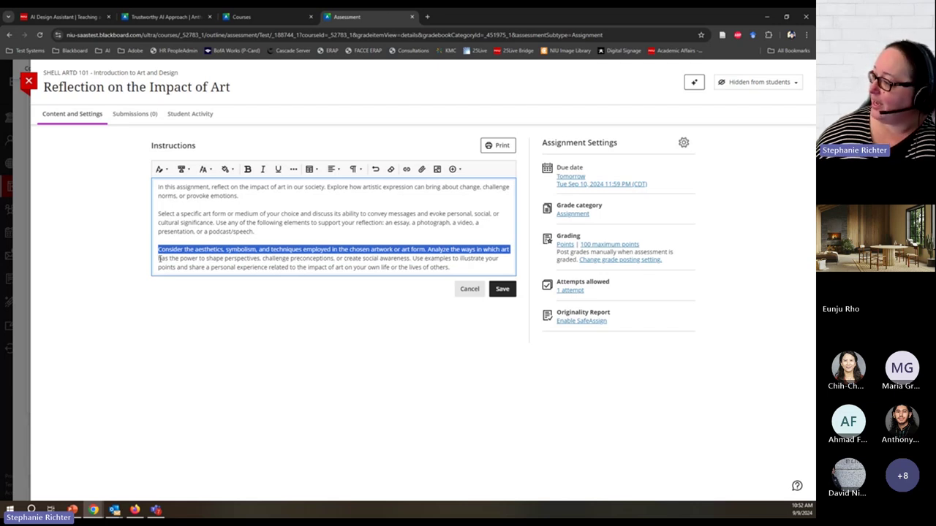
left_click_drag(159, 259, 413, 259)
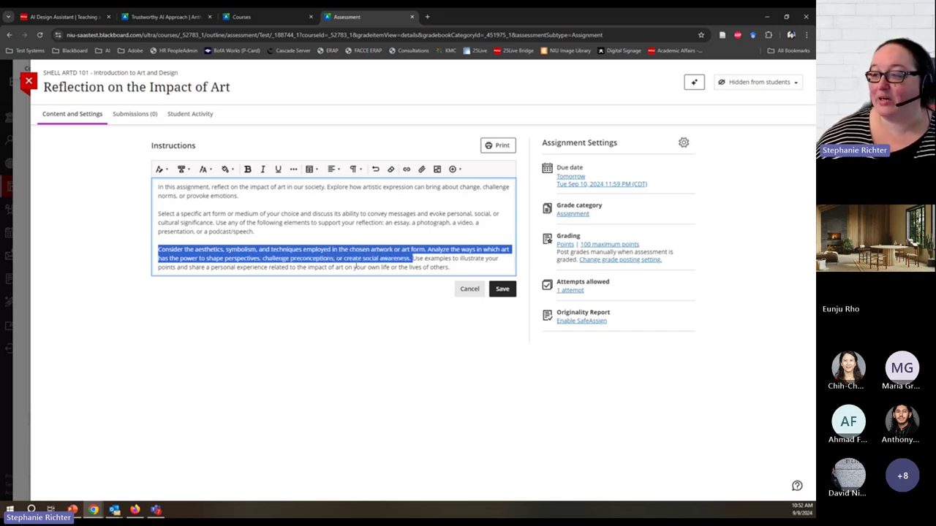
left_click_drag(189, 268, 390, 269)
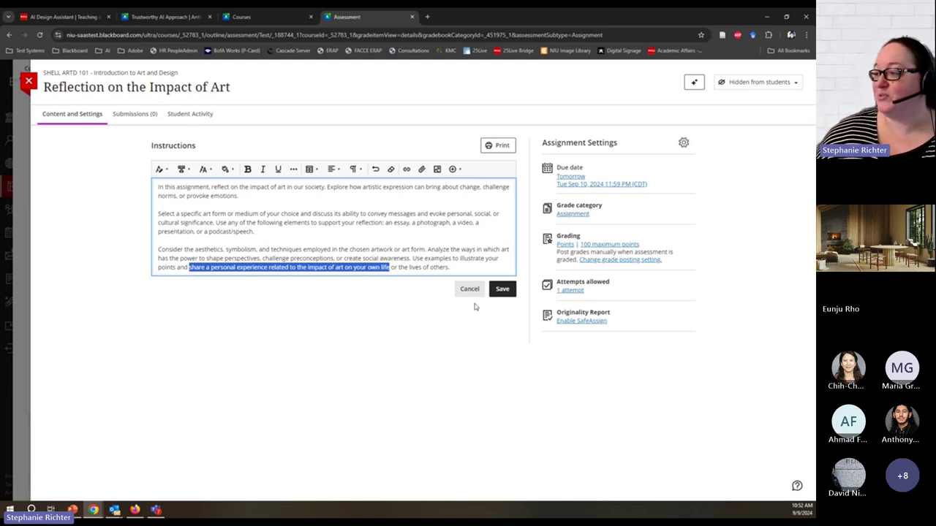
left_click(502, 289)
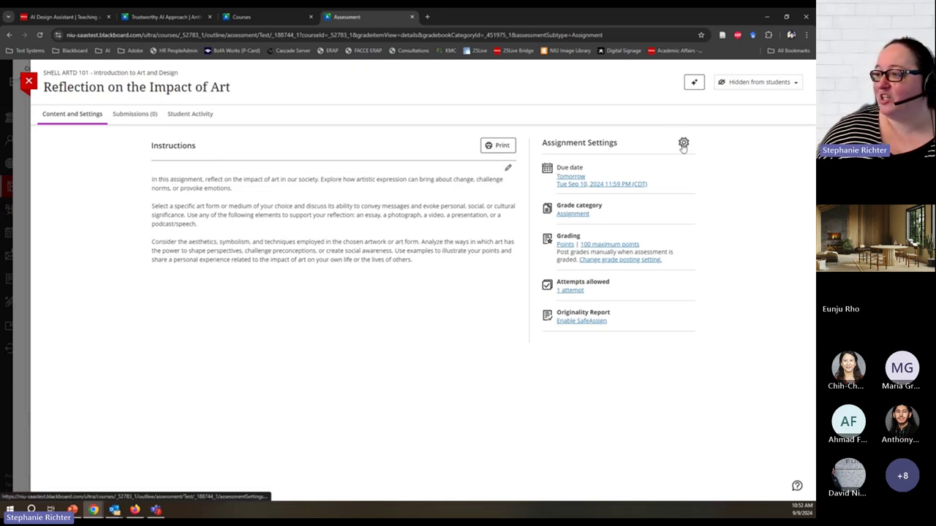
Auto-generate a grading rubric for the assignment from its settings.
left_click(683, 143)
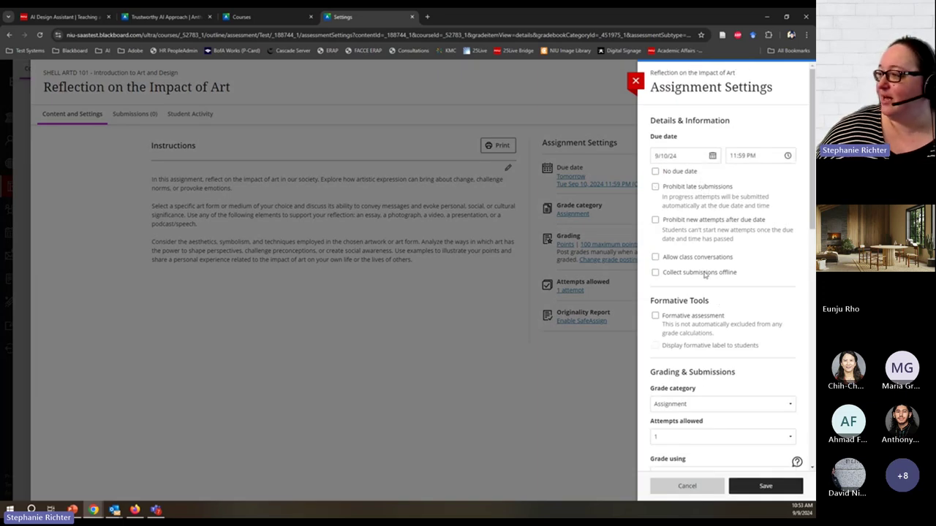
scroll(720, 204, "down", 1)
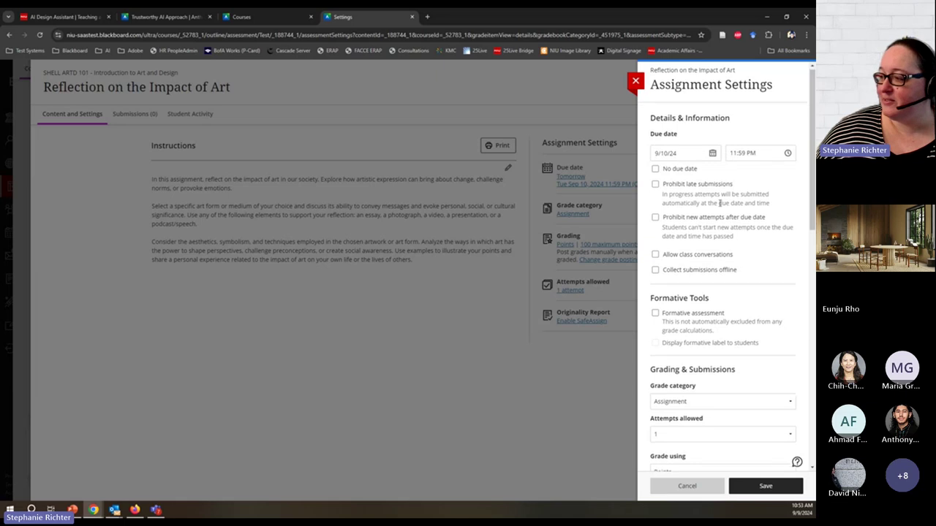
scroll(720, 203, "down", 6)
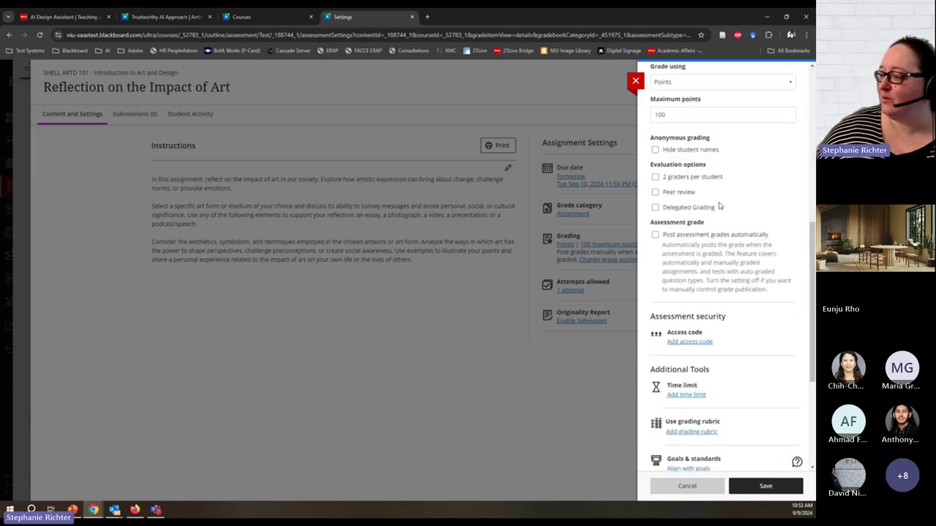
scroll(720, 207, "down", 3)
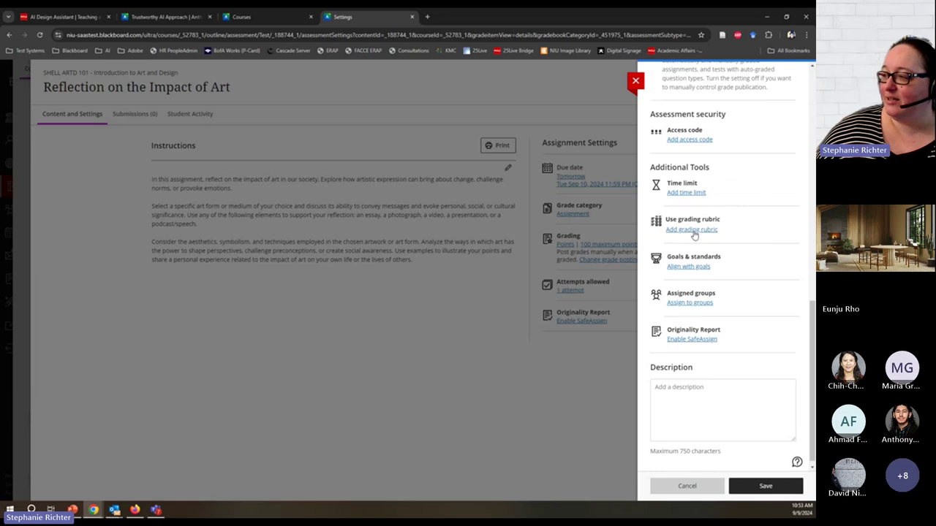
left_click(692, 229)
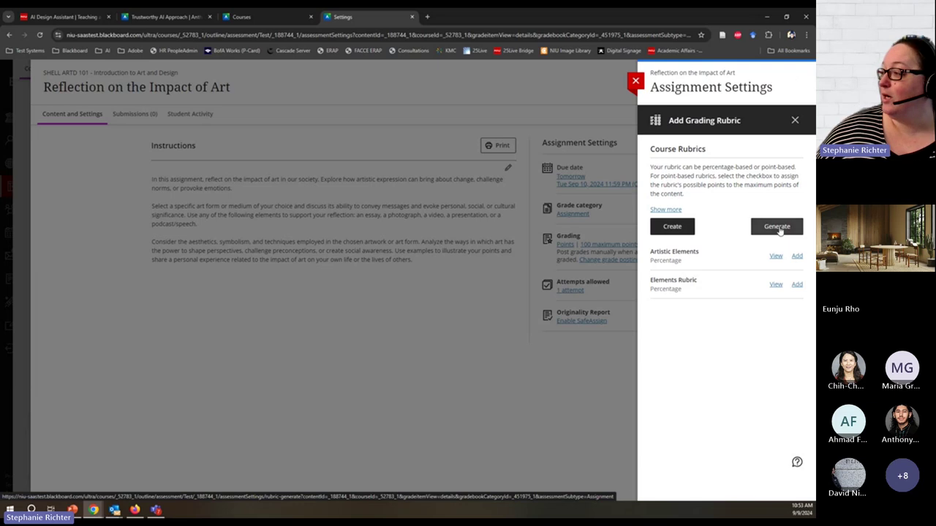
left_click(777, 227)
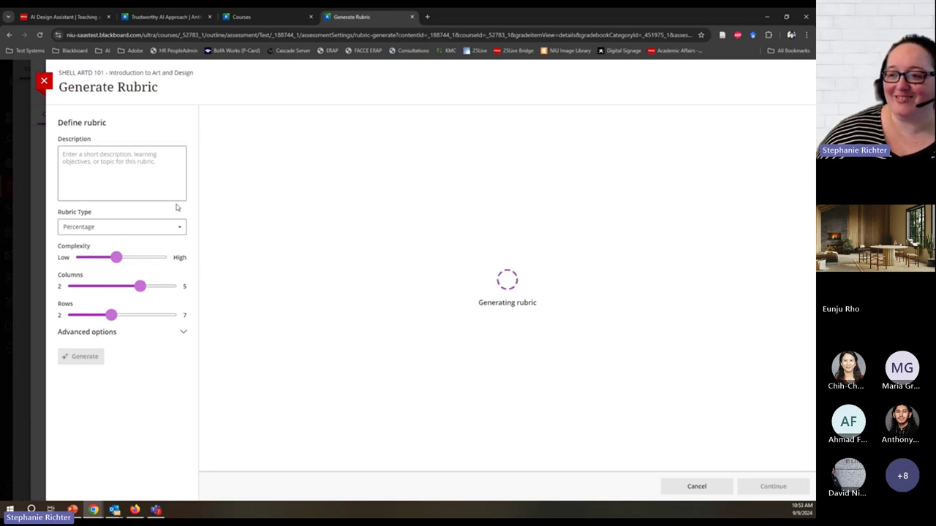
Switch the rubric generator's type to Points and check the column count option.
left_click(85, 228)
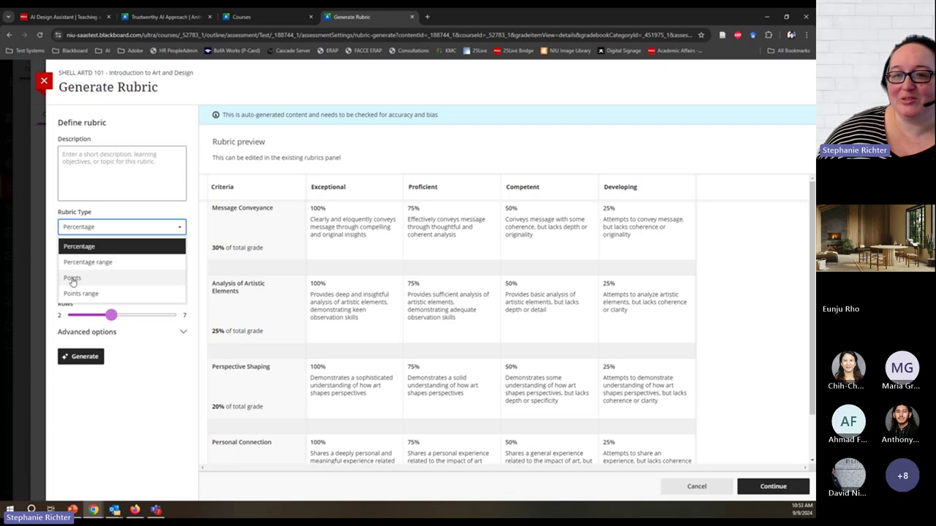
left_click(73, 279)
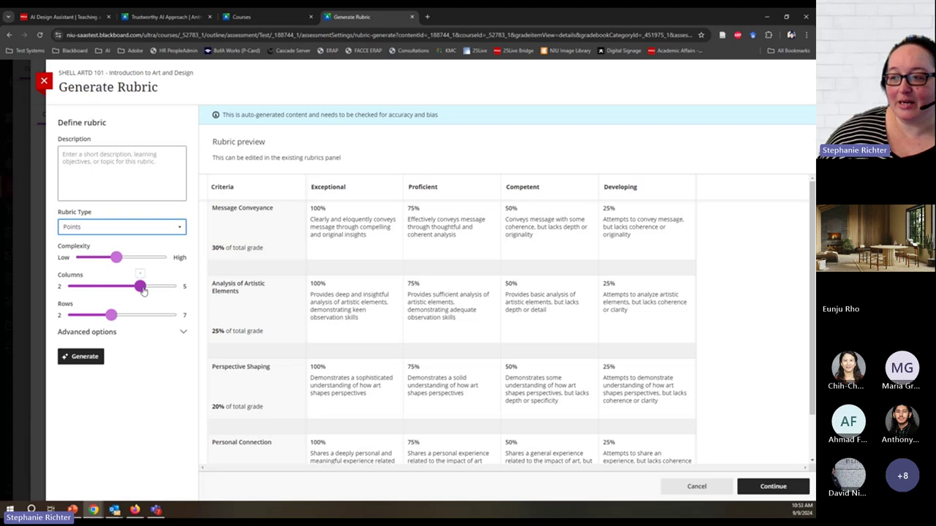
mouse_move(143, 291)
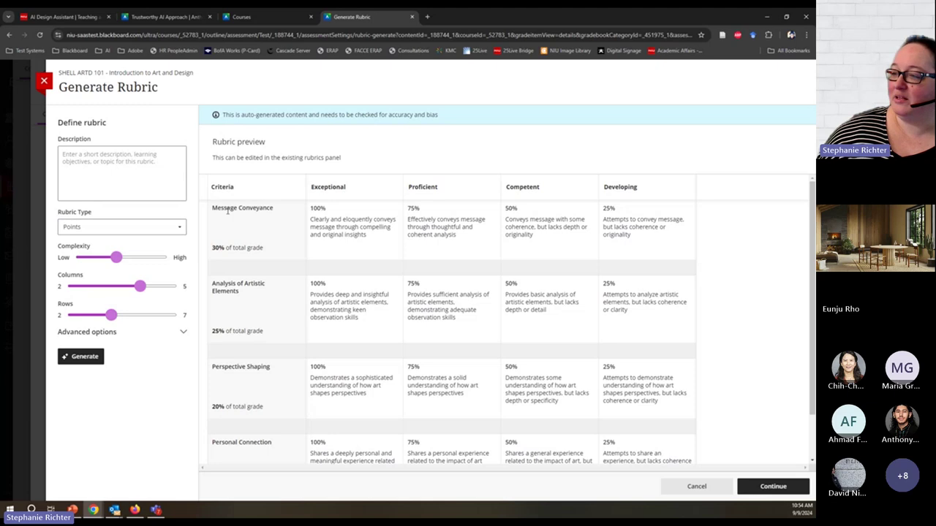
Examine the generated rubric's criteria, level descriptions and grade weights, including Perspective Shaping and Personal Connection.
scroll(225, 212, "down", 1)
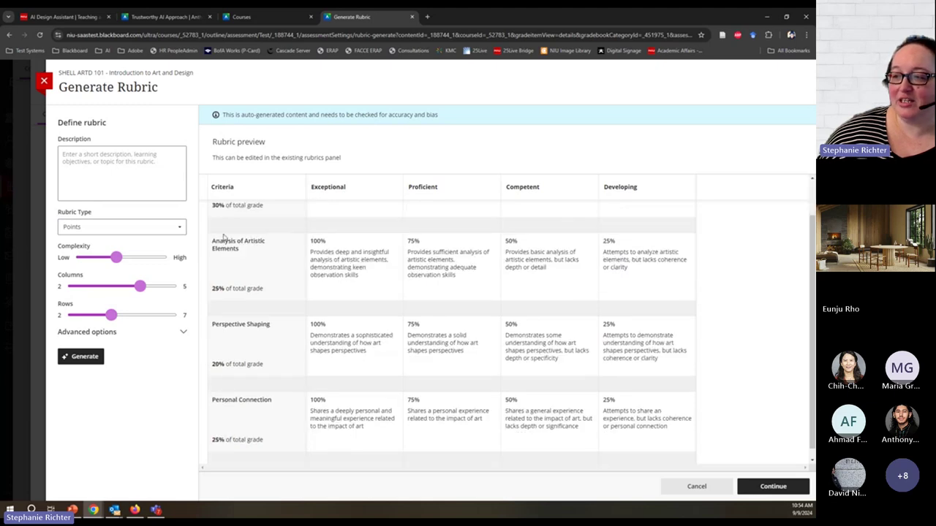
scroll(255, 259, "down", 1)
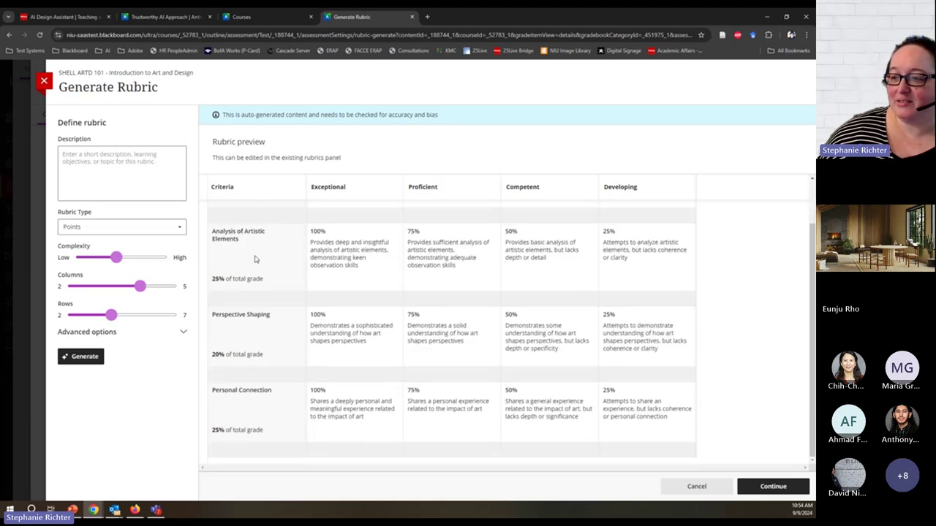
left_click_drag(211, 315, 278, 318)
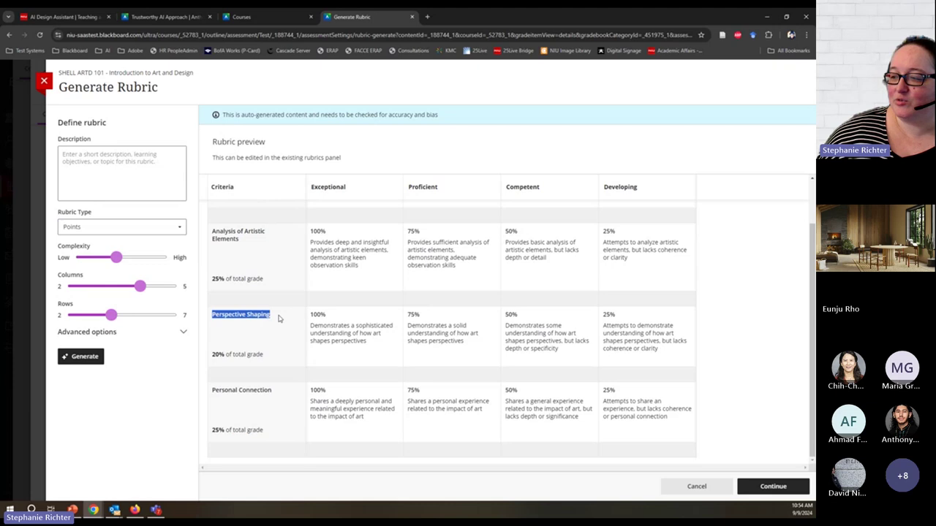
left_click(253, 332)
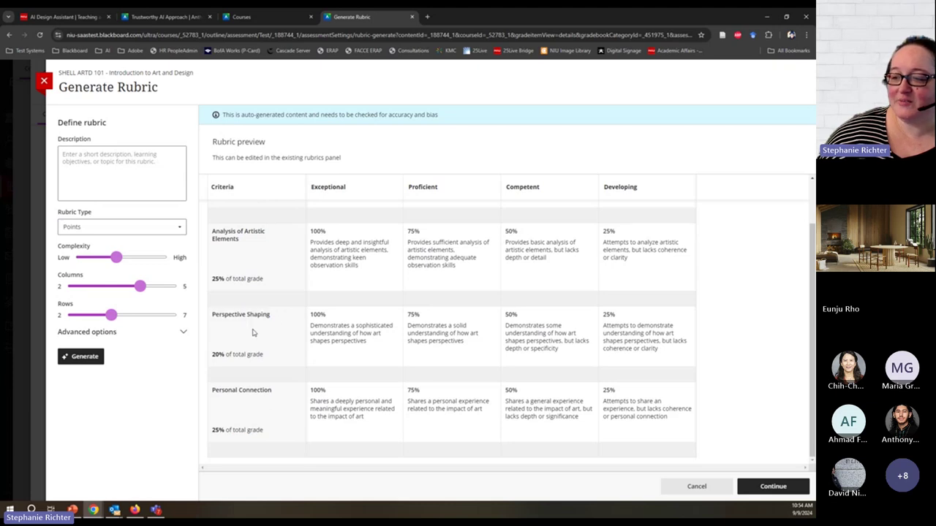
left_click_drag(278, 394, 209, 395)
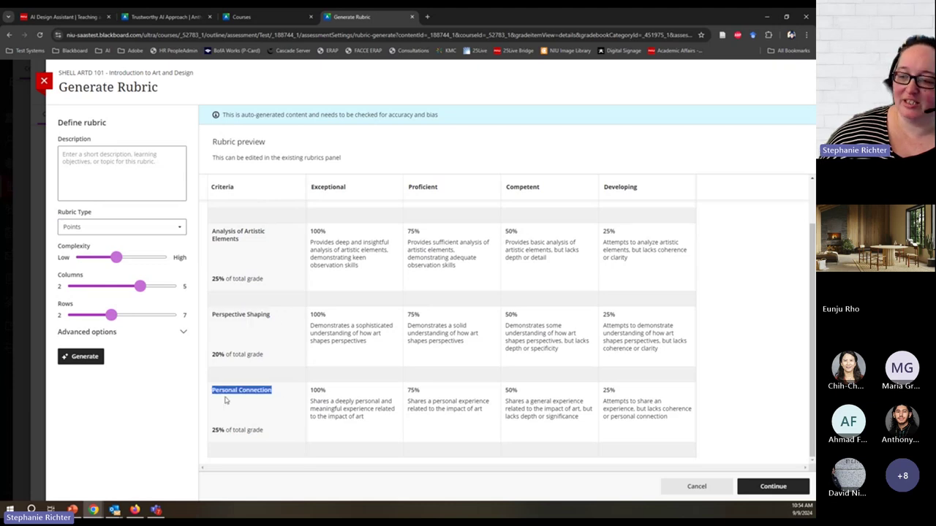
left_click(226, 400)
scroll(258, 398, "up", 2)
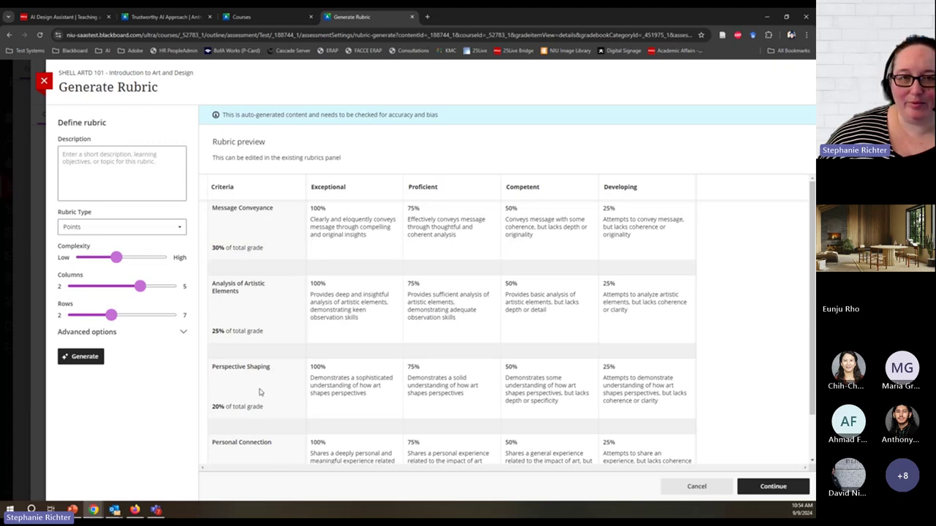
scroll(268, 271, "down", 2)
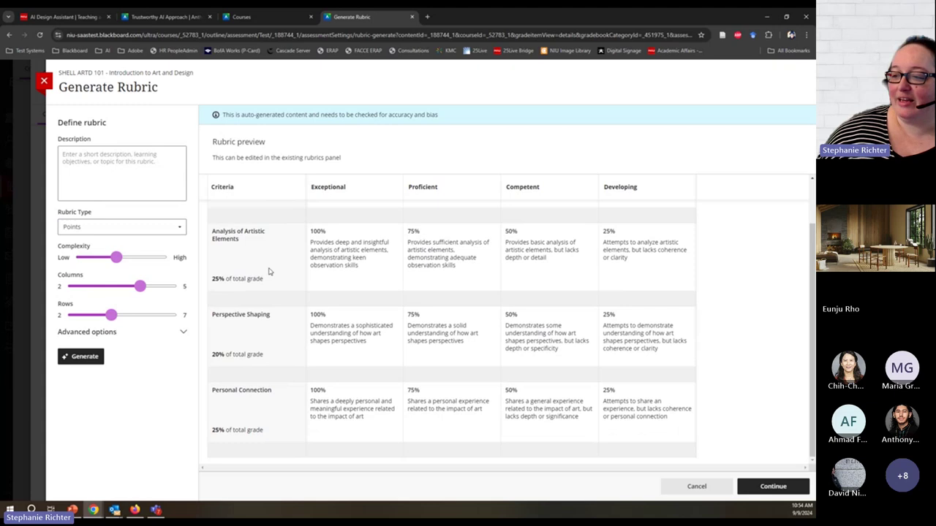
scroll(267, 271, "up", 2)
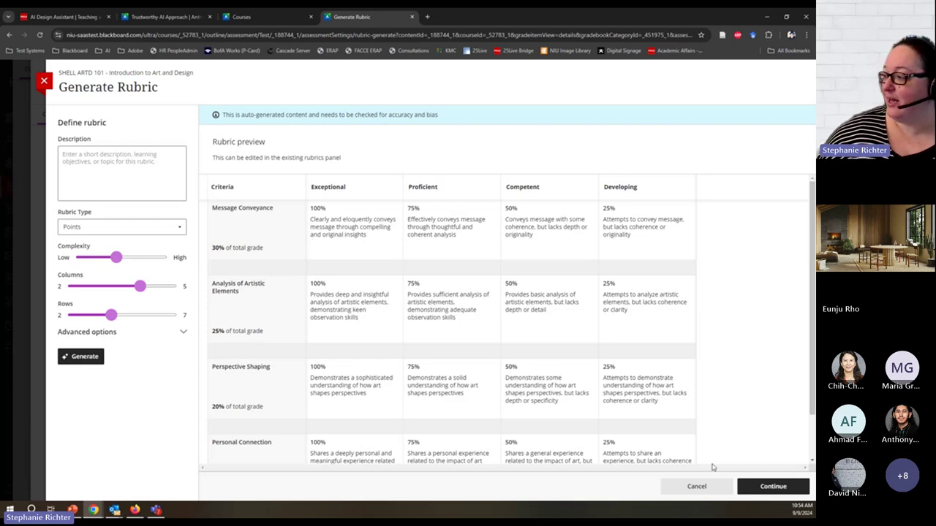
Accept the generated rubric for editing and rename its first criterion "Coherence of Argument".
left_click(775, 494)
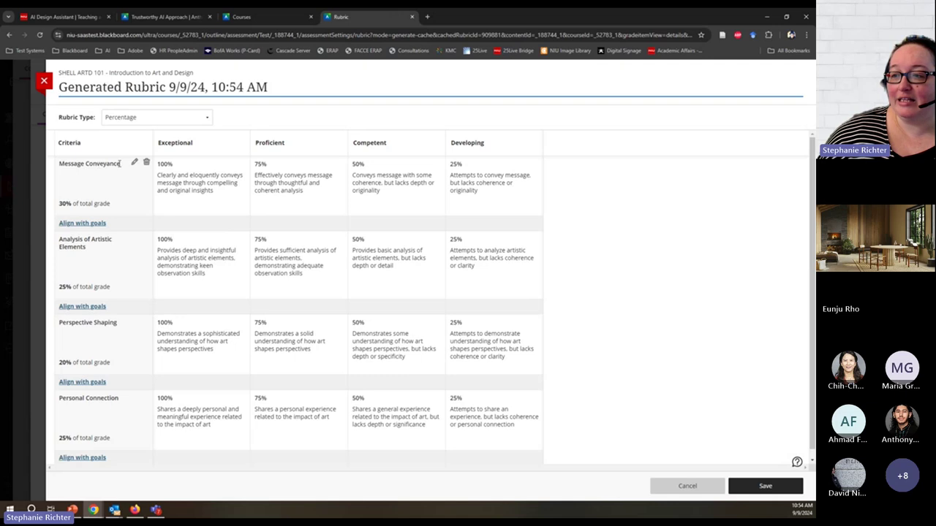
left_click(133, 163)
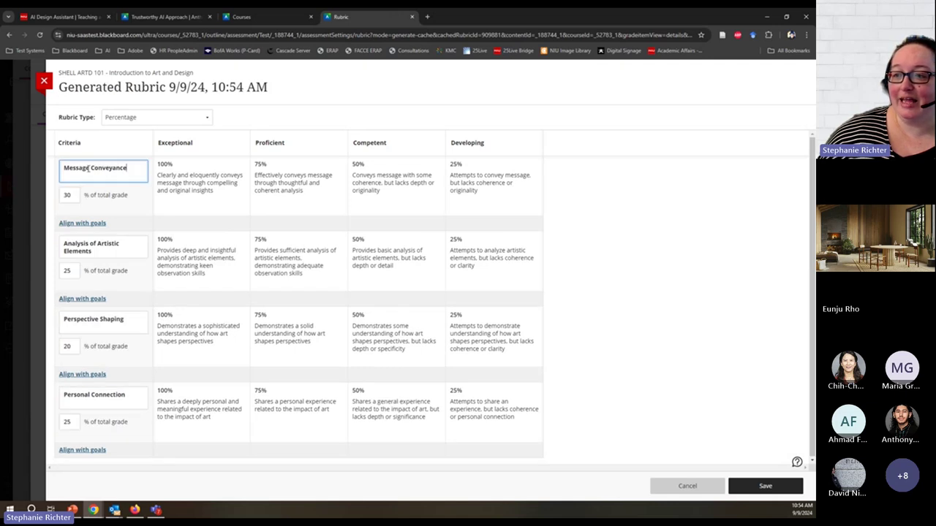
left_click_drag(79, 168, 136, 168)
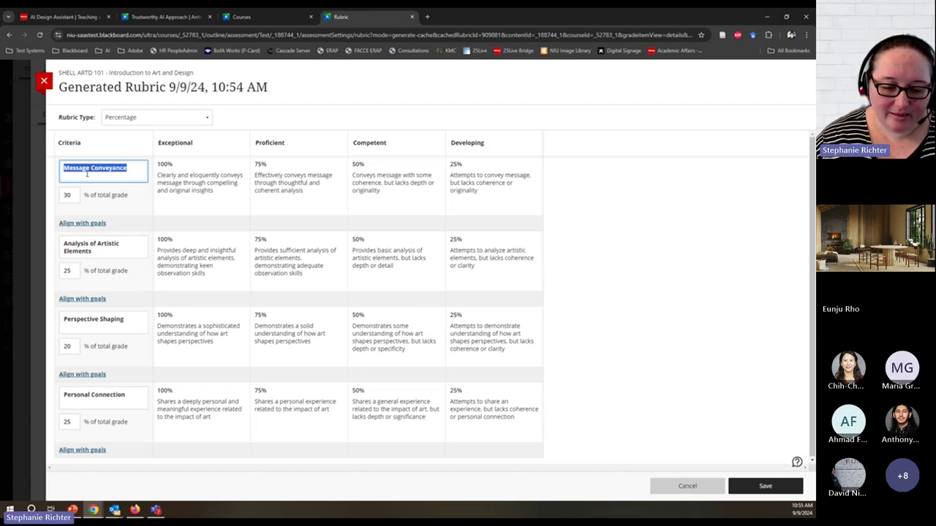
type("Coherence")
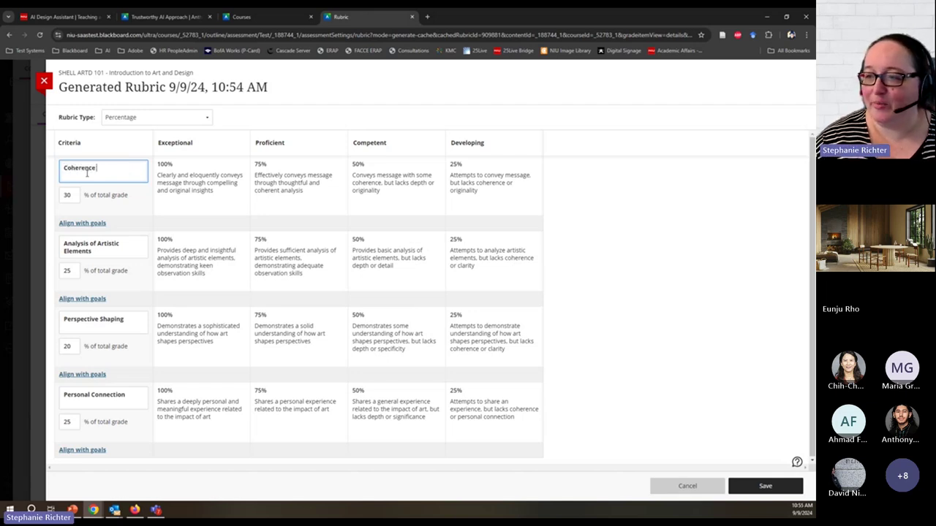
type(" of Argument")
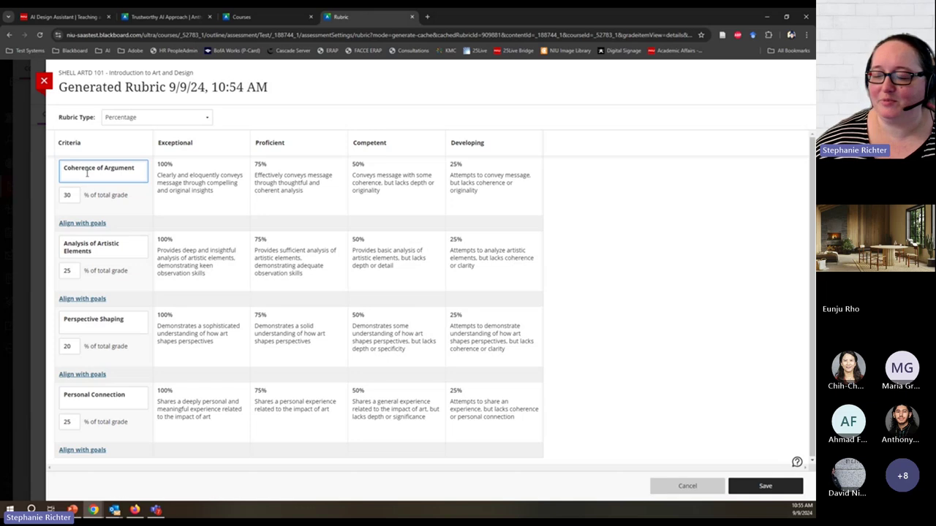
left_click(526, 297)
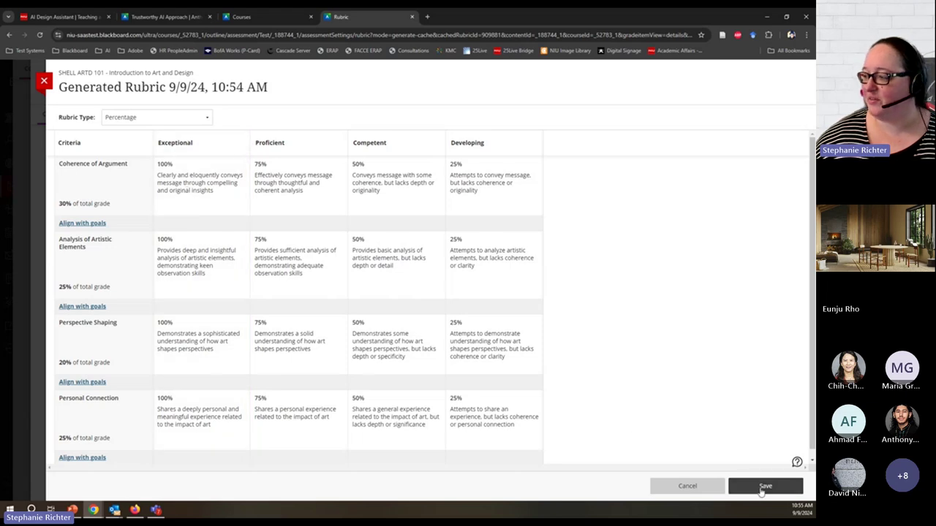
Save the generated rubric, attach it to the Reflection on the Impact of Art assignment, save the settings and return to the course content.
left_click(763, 487)
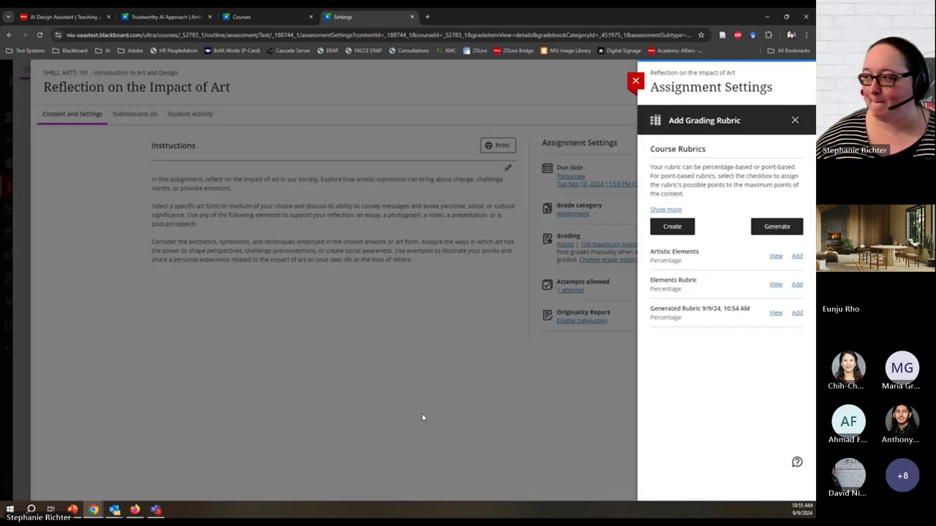
left_click(796, 312)
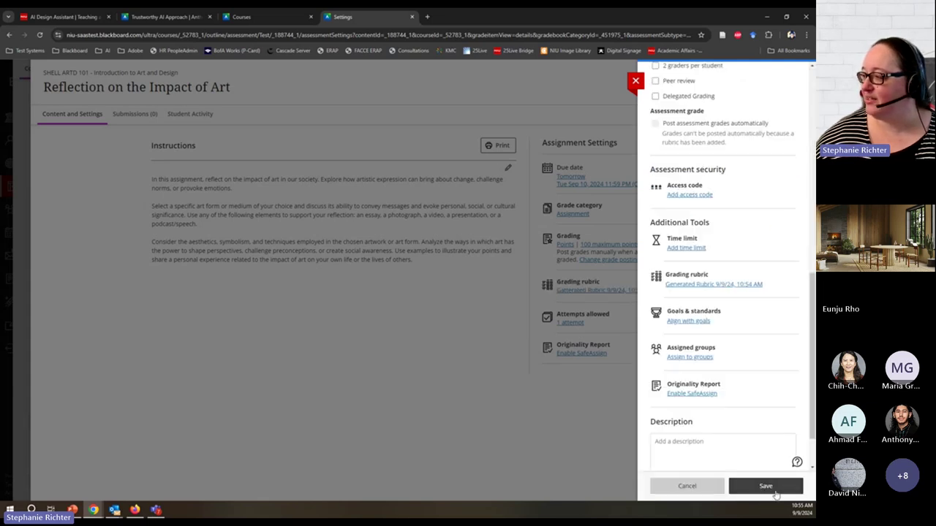
left_click(769, 488)
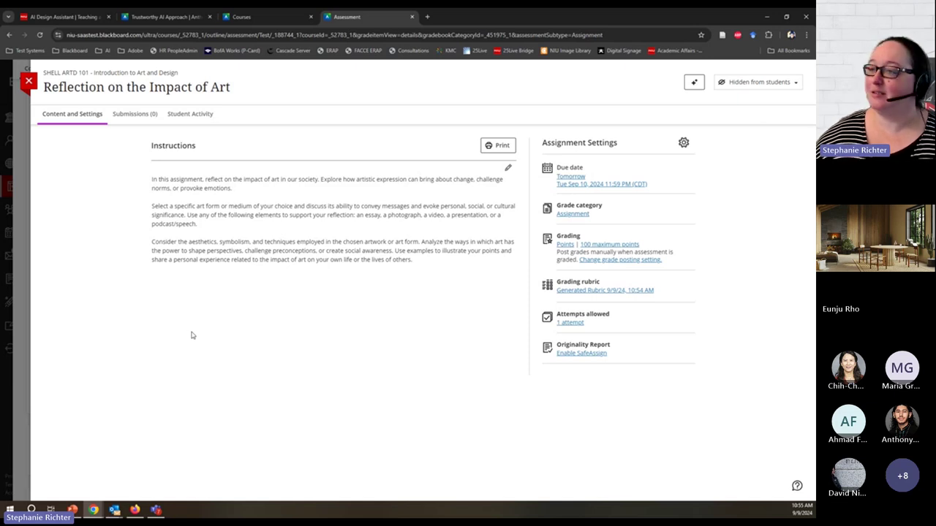
left_click(29, 82)
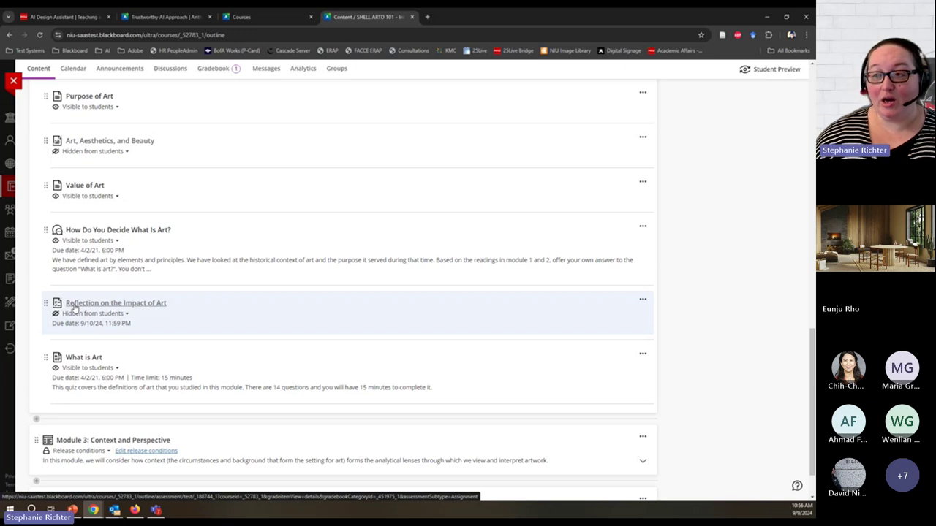
Review the Assessments capabilities on the NIU AI Design Assistant page, highlighting test questions, Assignment prompts, and Discussions and Journals.
left_click(49, 17)
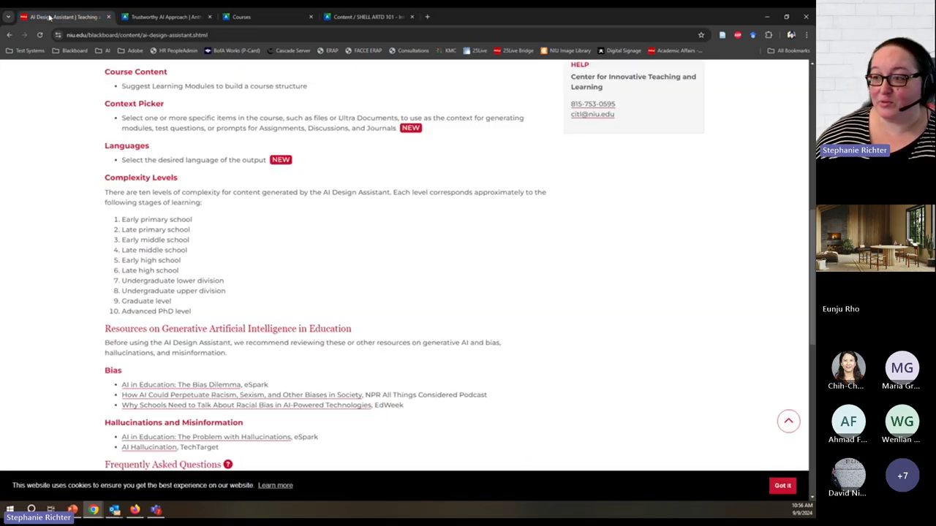
scroll(251, 245, "up", 3)
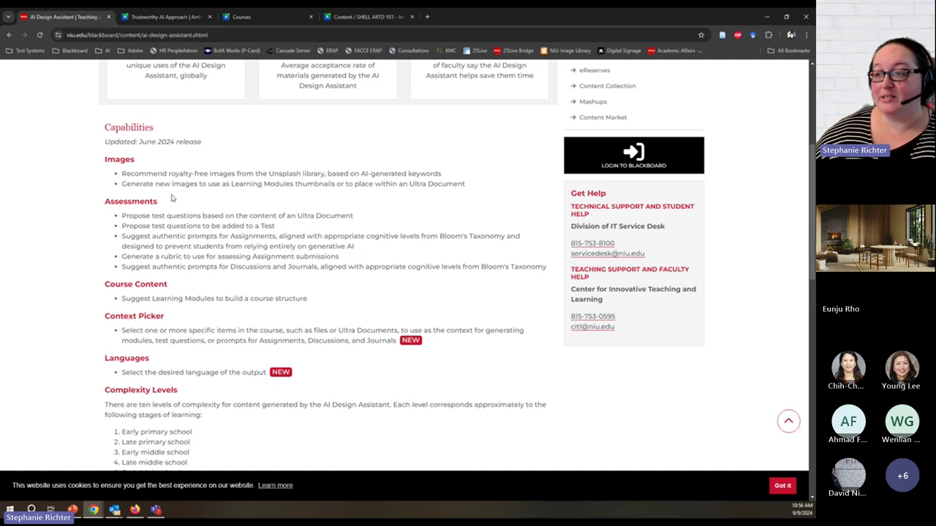
left_click_drag(121, 215, 285, 226)
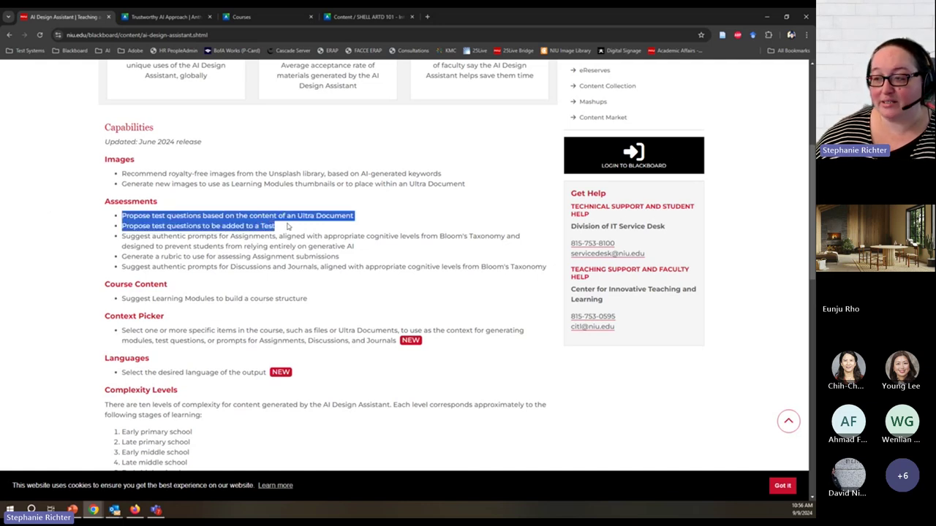
left_click_drag(122, 236, 359, 240)
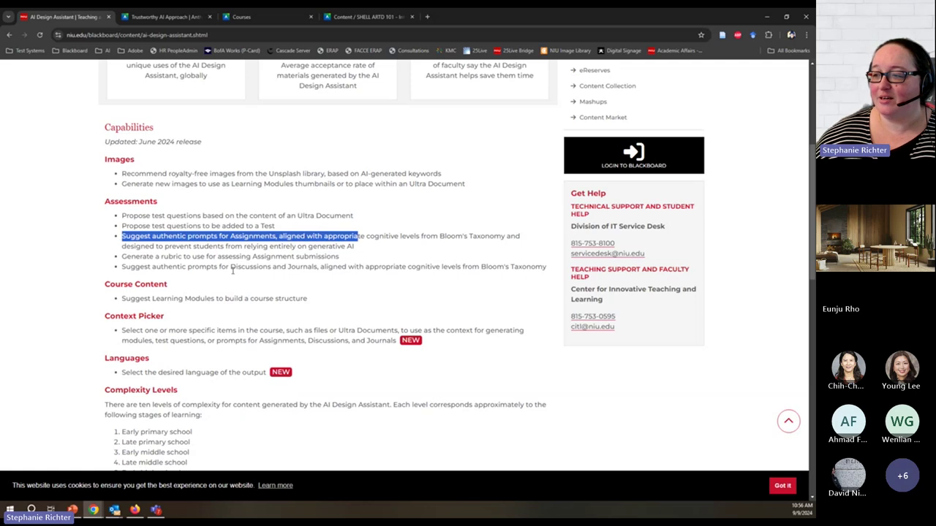
left_click_drag(230, 268, 319, 269)
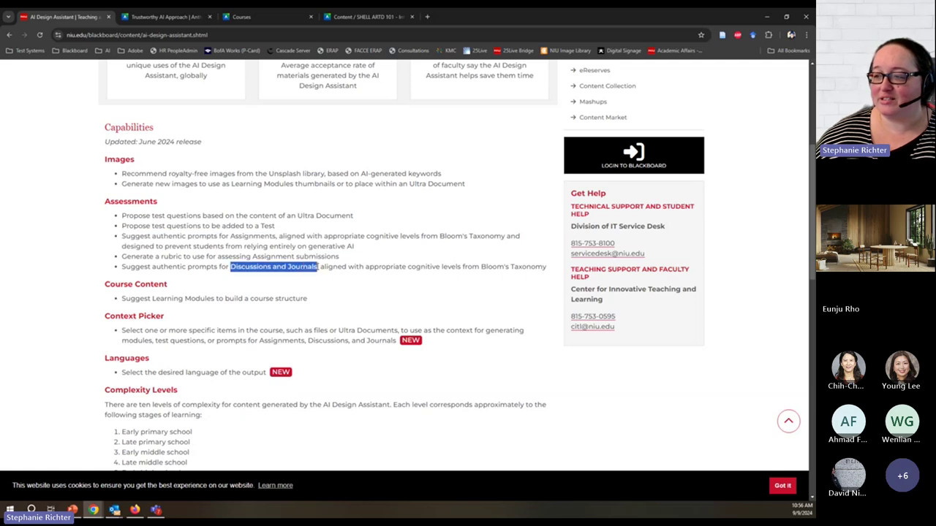
left_click(149, 267)
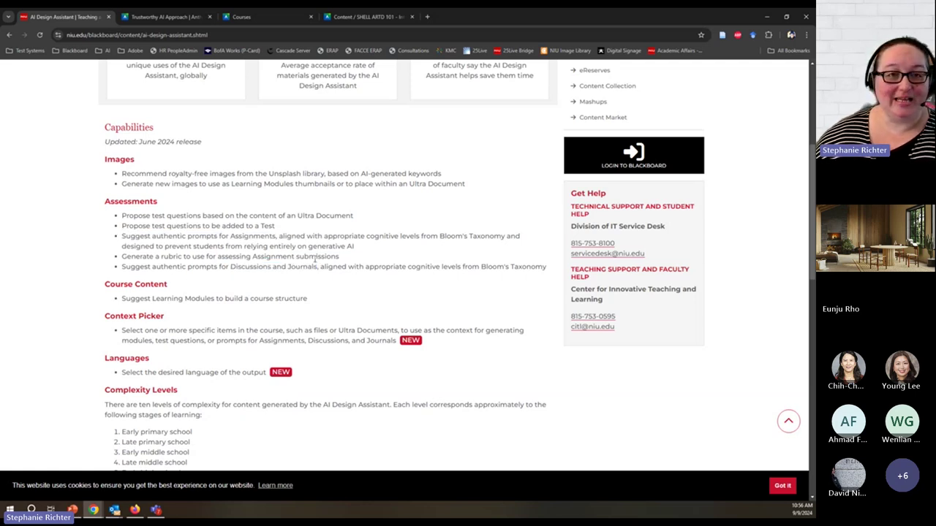